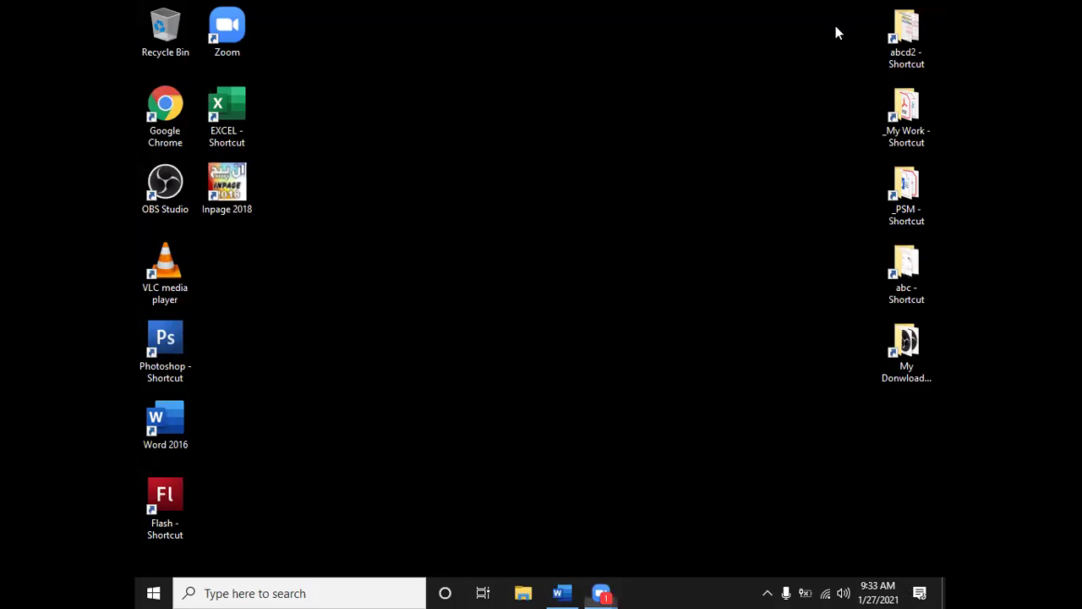
Switch to Word and insert a table with seven columns and seven rows in the blank document
{"action": "left_click", "coordinate": [562, 593]}
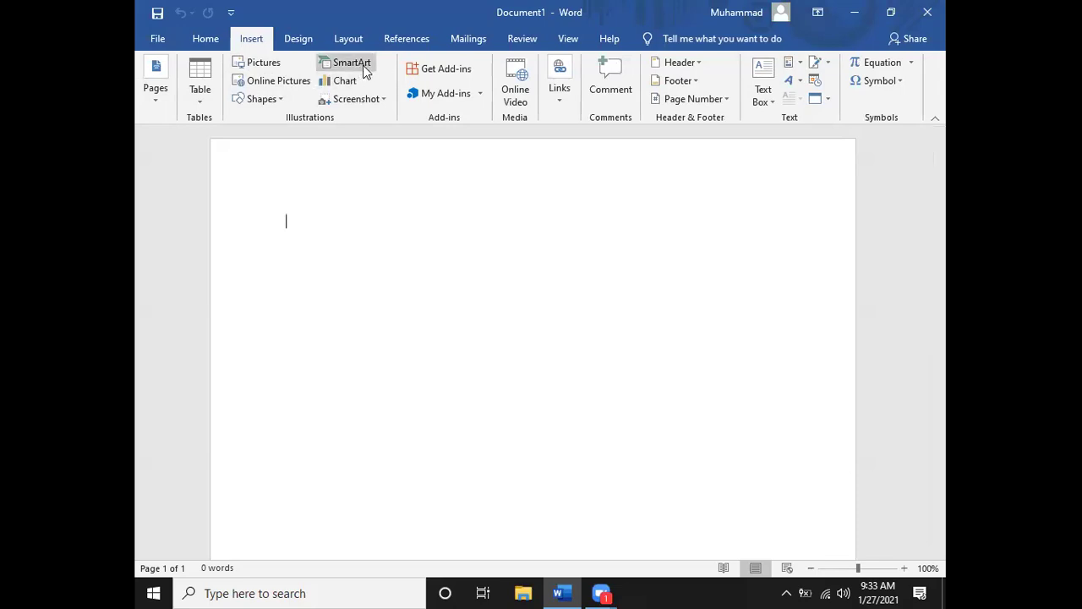
{"action": "left_click", "coordinate": [300, 42]}
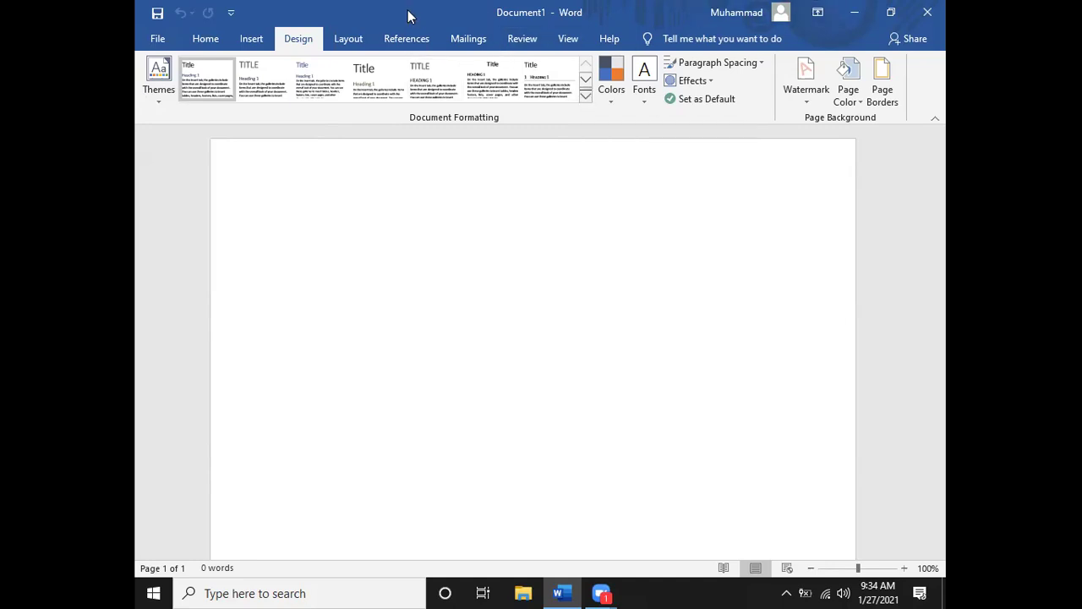
{"action": "left_click", "coordinate": [356, 44]}
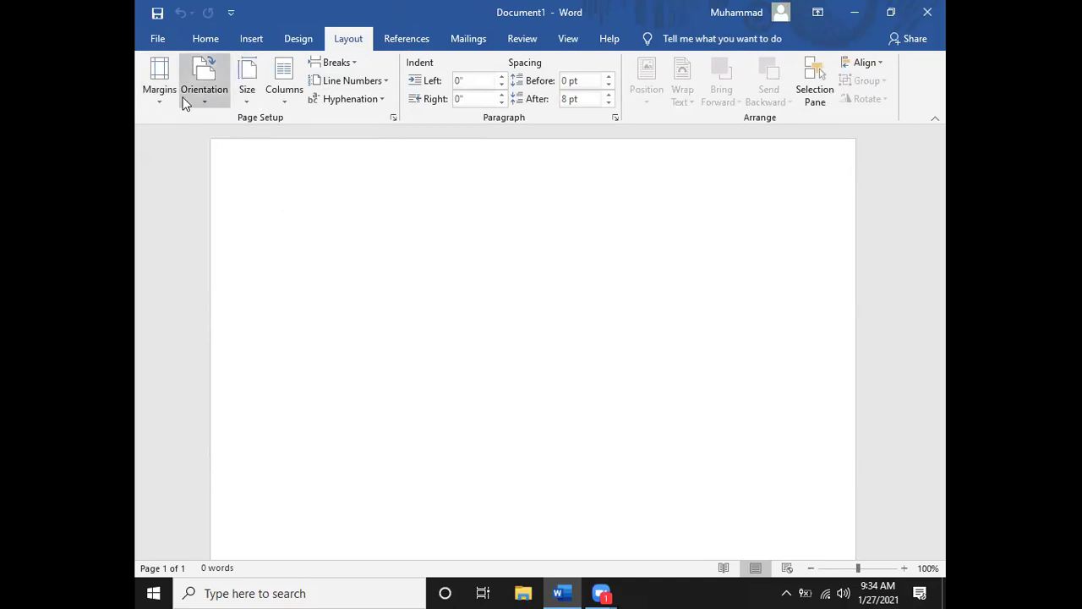
{"action": "left_click", "coordinate": [250, 38]}
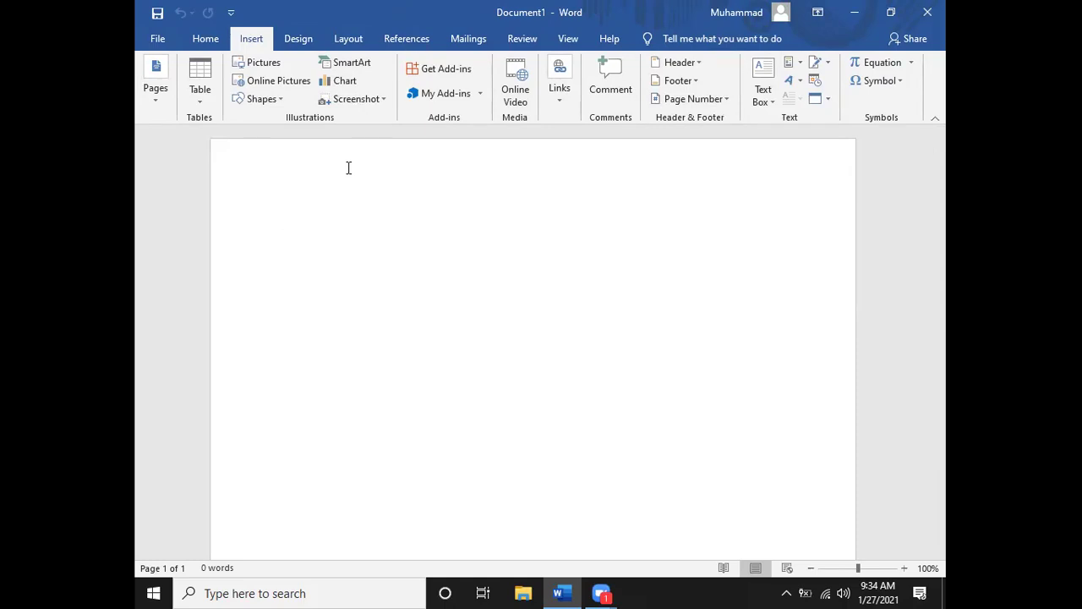
{"action": "left_click", "coordinate": [198, 90]}
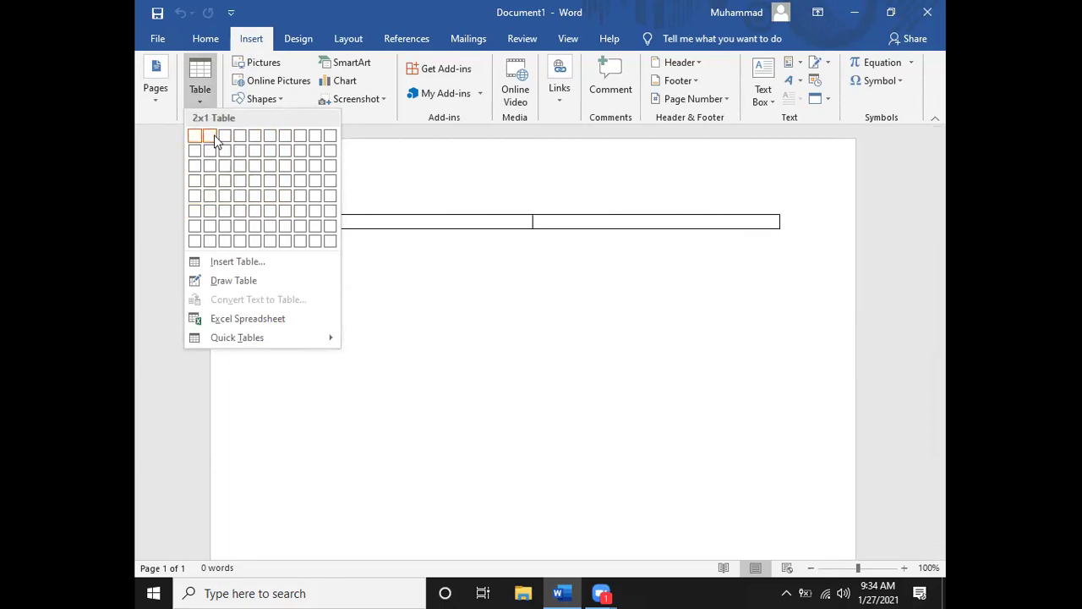
{"action": "left_click", "coordinate": [287, 229]}
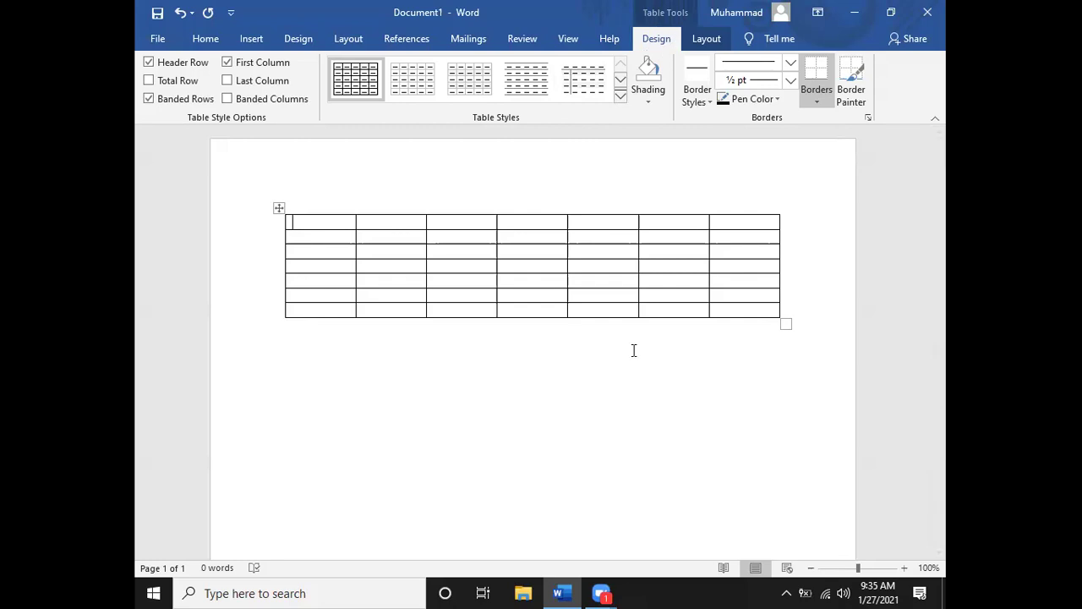
{"action": "left_click", "coordinate": [614, 297]}
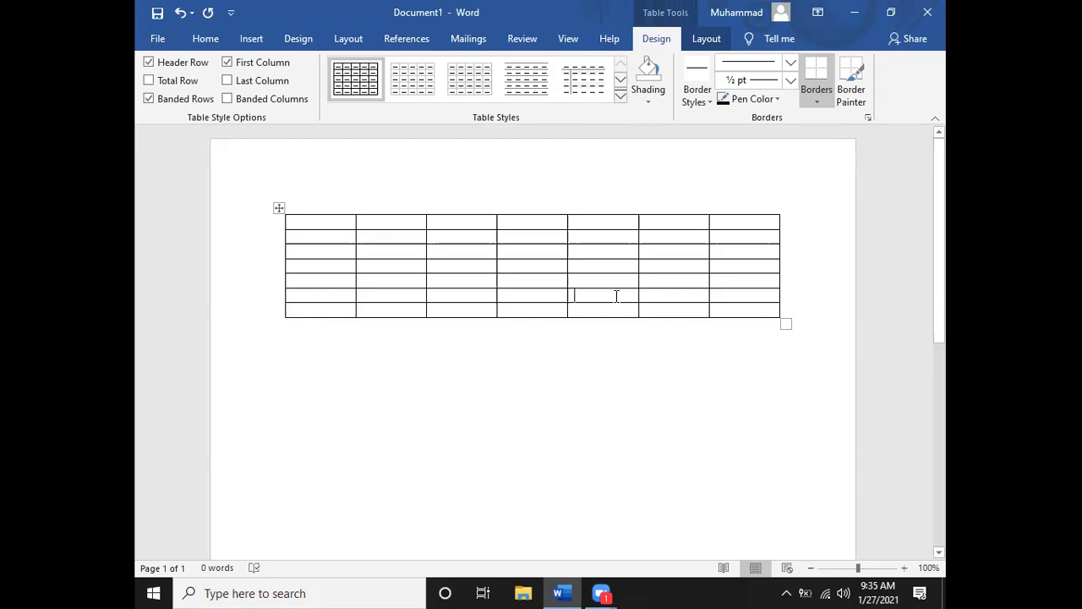
{"action": "left_click", "coordinate": [522, 249]}
{"action": "left_click", "coordinate": [315, 223]}
{"action": "left_click", "coordinate": [394, 224]}
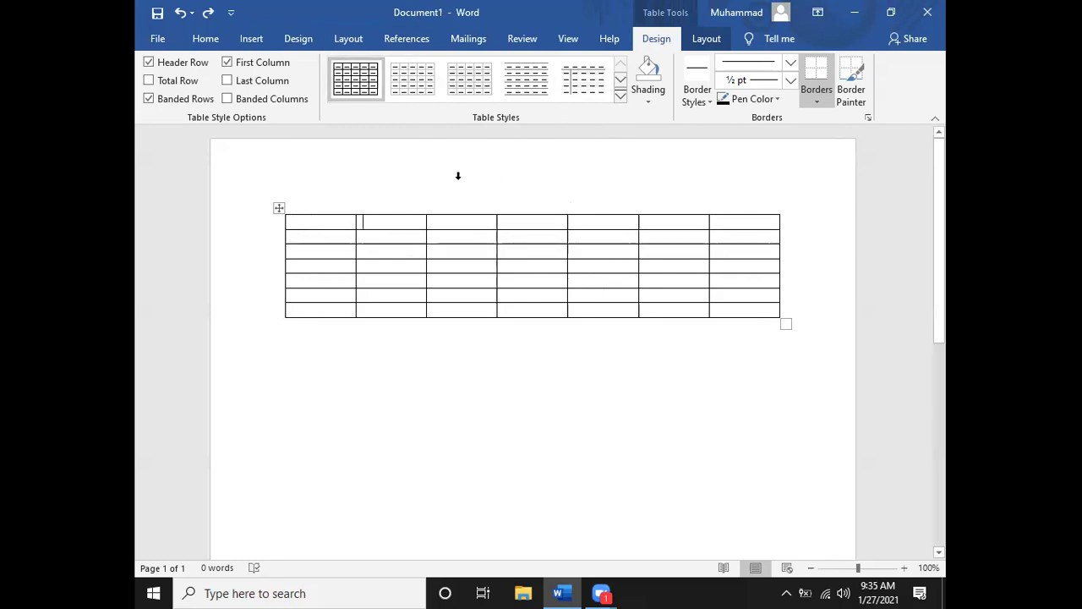
Apply the black Grid Table 4 style to the table
{"action": "left_click", "coordinate": [621, 98]}
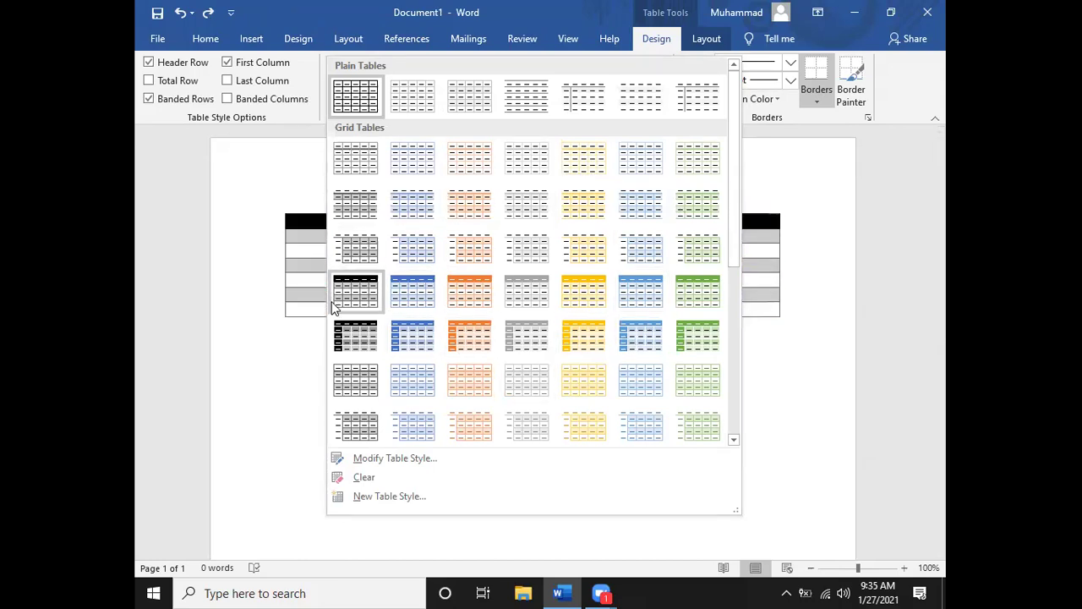
{"action": "left_click", "coordinate": [368, 383]}
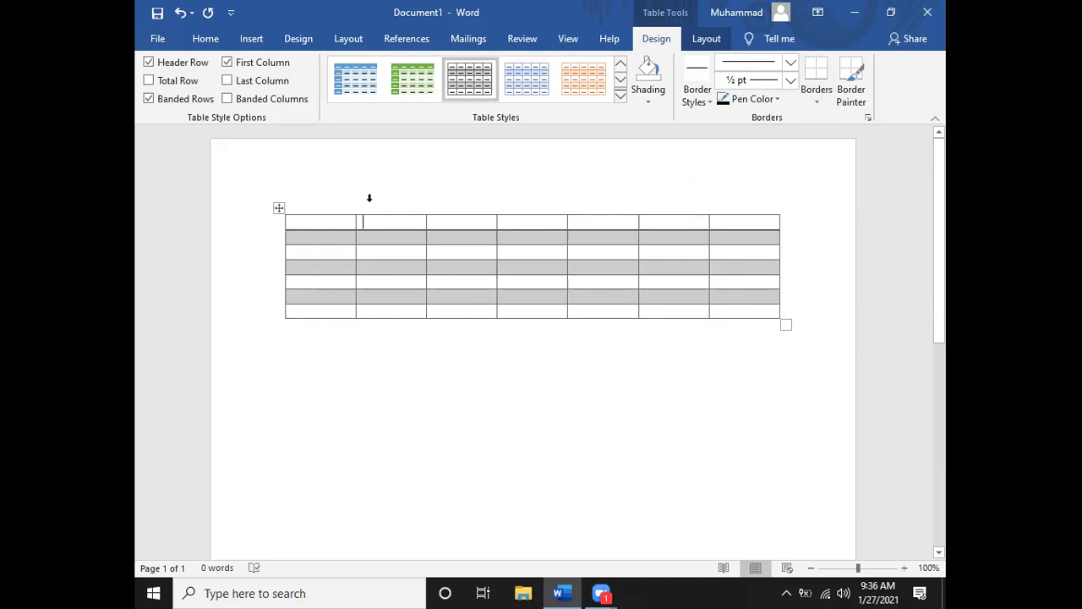
{"action": "left_click", "coordinate": [619, 97]}
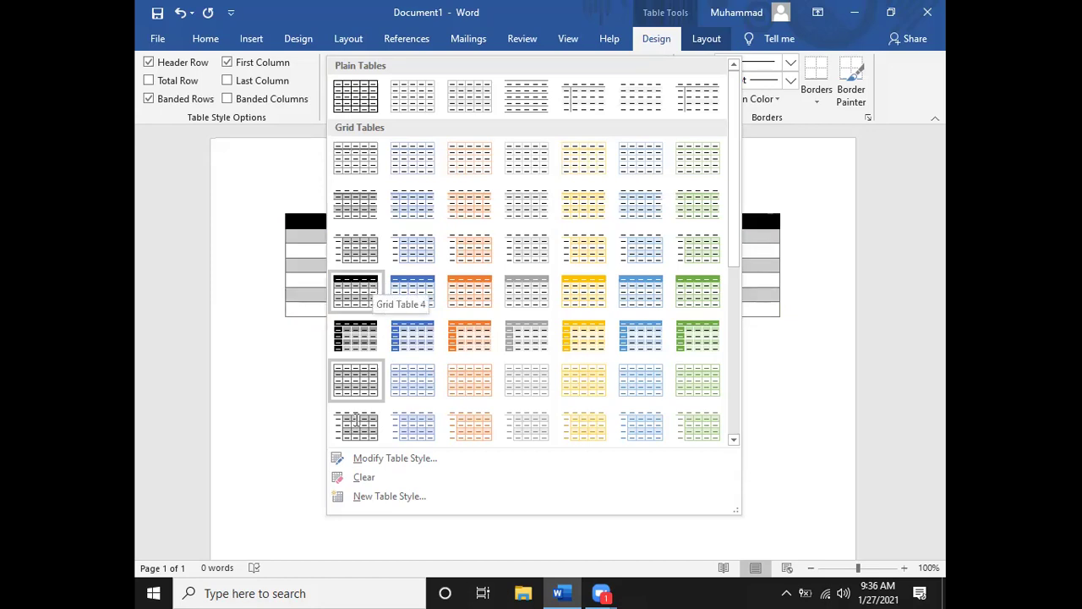
{"action": "left_click", "coordinate": [375, 285]}
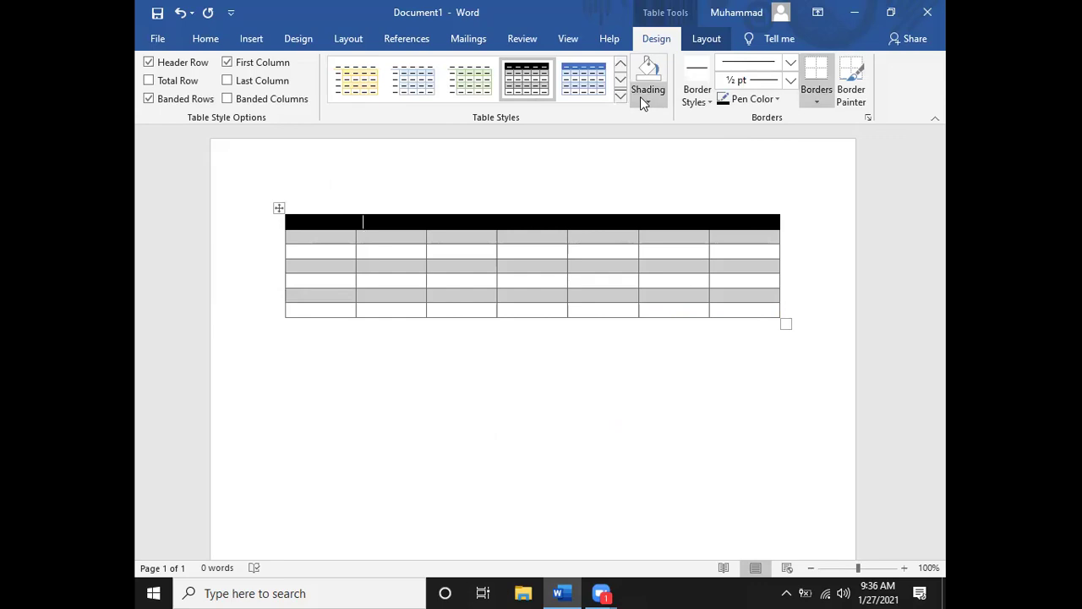
Enter R, Ty, F and v down the table's third column, starting in the third row
{"action": "left_click", "coordinate": [708, 39]}
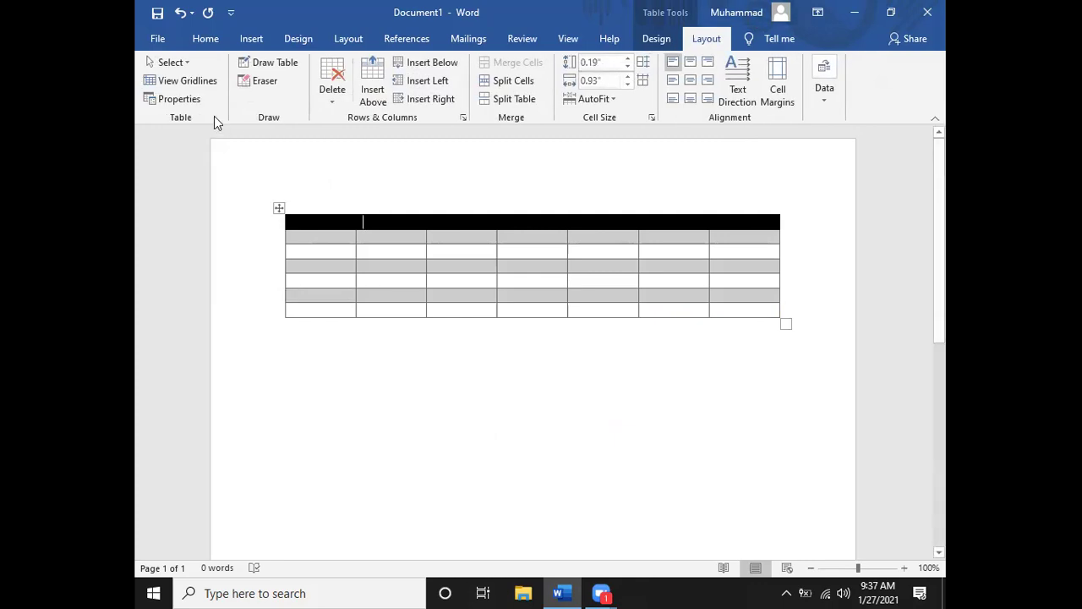
{"action": "left_click", "coordinate": [470, 252]}
{"action": "type", "text": "R"}
{"action": "key", "text": "Down"}
{"action": "type", "text": "Ty"}
{"action": "key", "text": "Down"}
{"action": "type", "text": "F"}
{"action": "key", "text": "Down"}
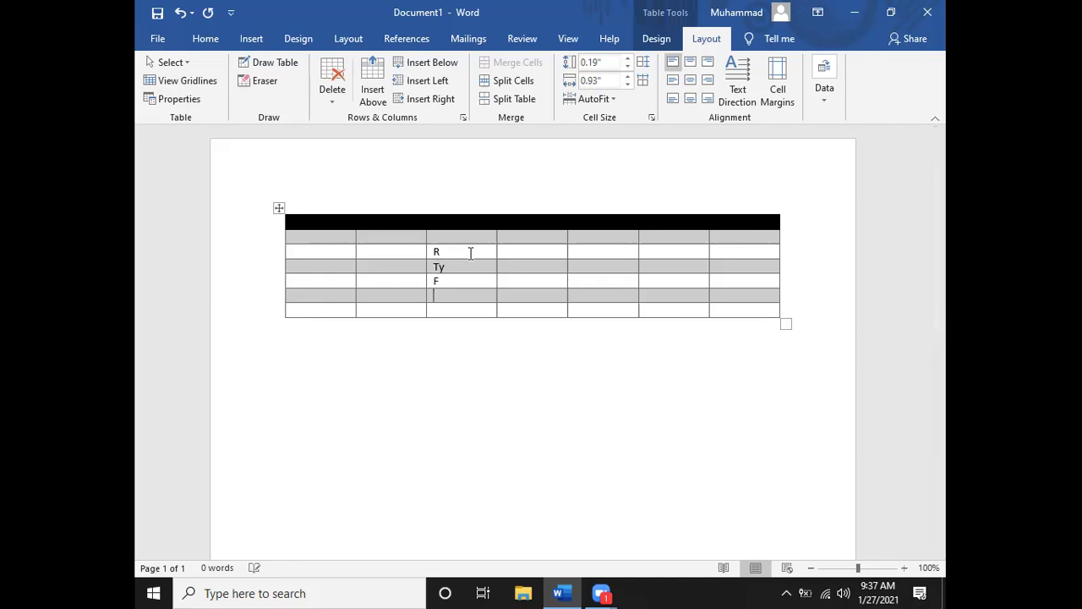
{"action": "type", "text": "v"}
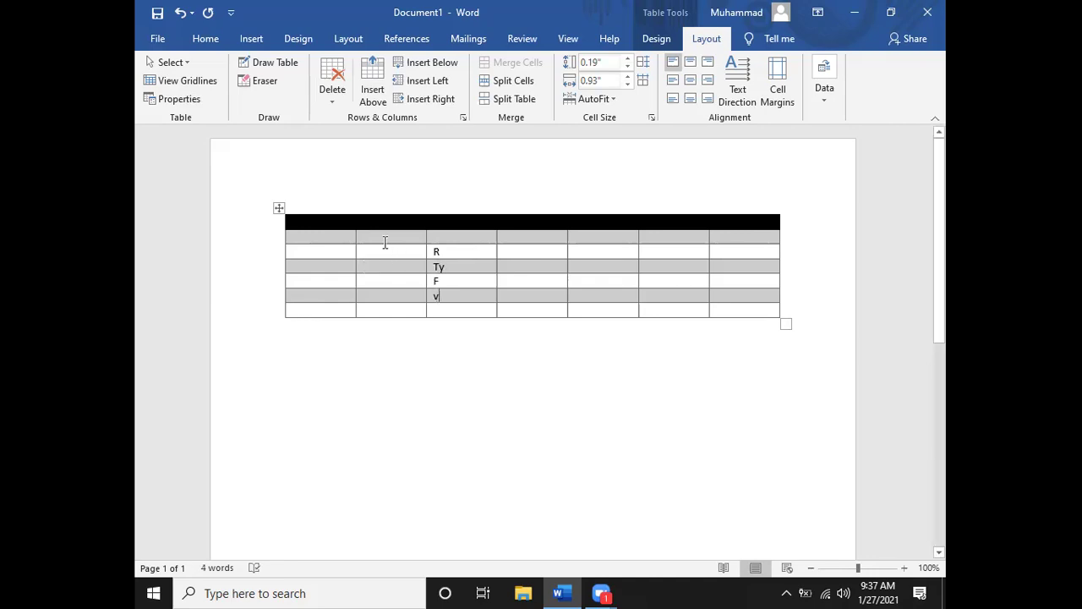
Delete the table row that contains R
{"action": "left_click_drag", "start_coordinate": [455, 240], "coordinate": [452, 308]}
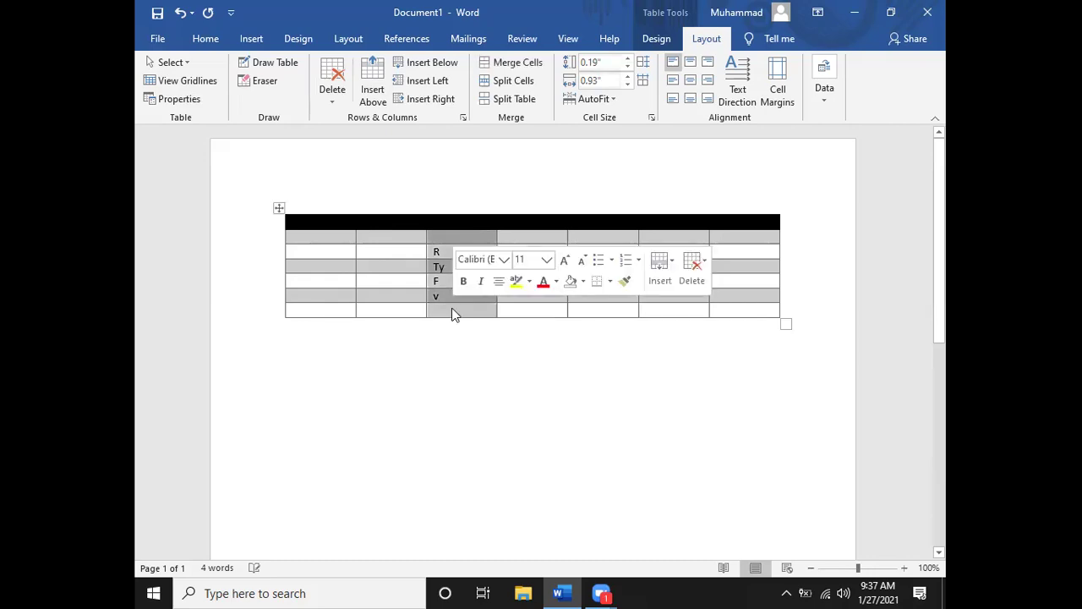
{"action": "left_click", "coordinate": [454, 246]}
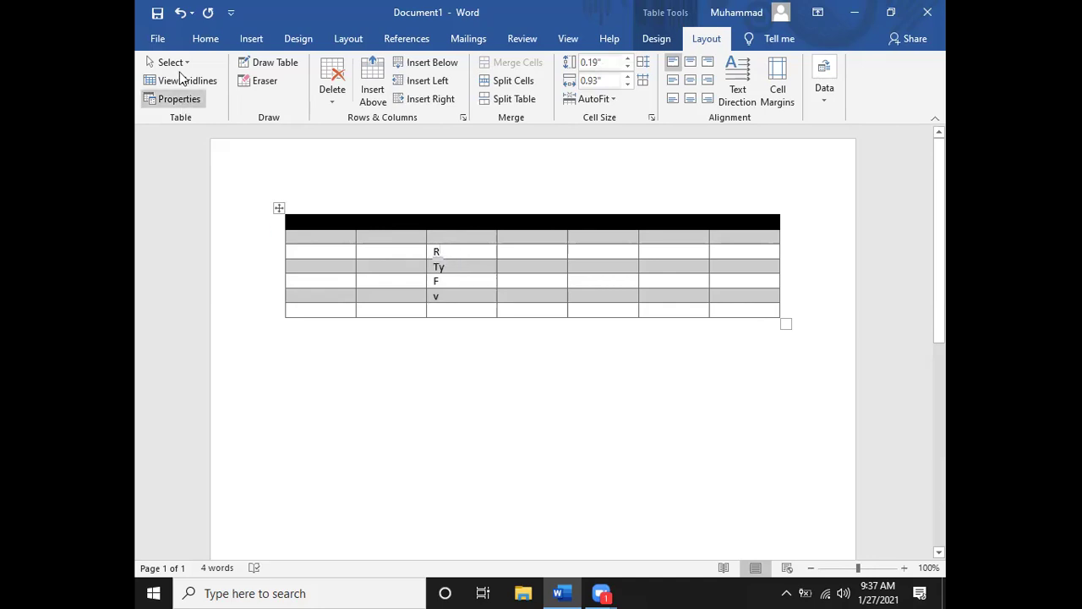
{"action": "left_click", "coordinate": [333, 100]}
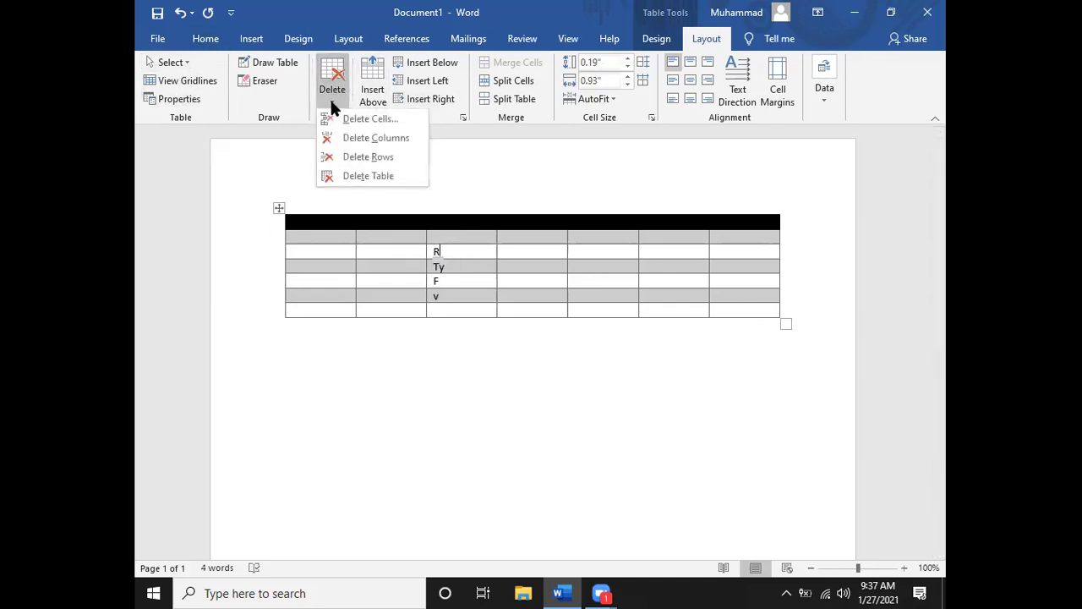
{"action": "left_click", "coordinate": [404, 149]}
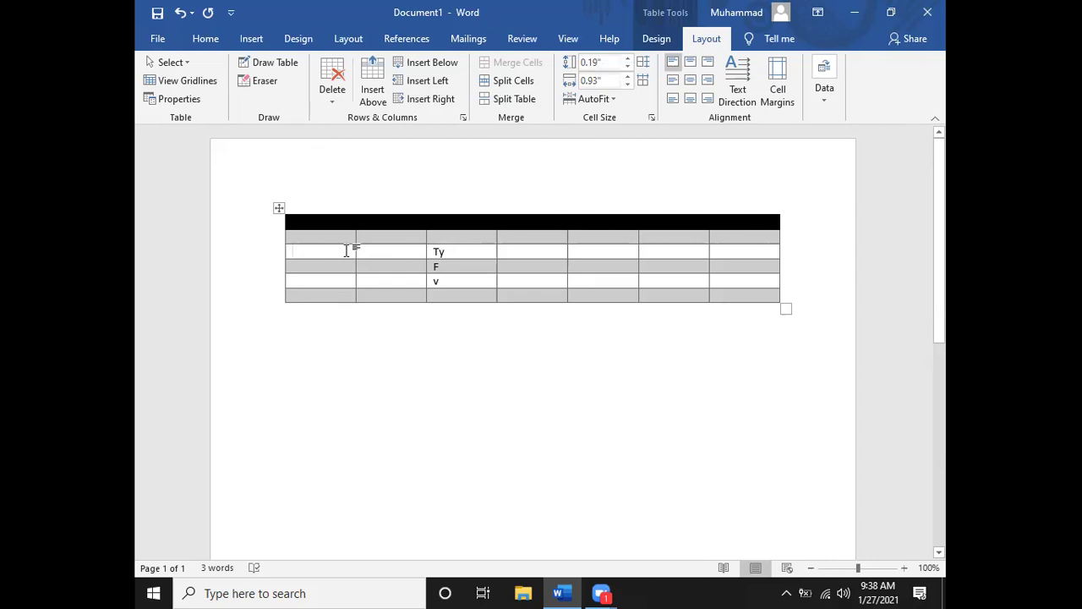
Fill the table's third row with the letters A to G, one per cell, replacing the text Ty with C
{"action": "type", "text": "A "}
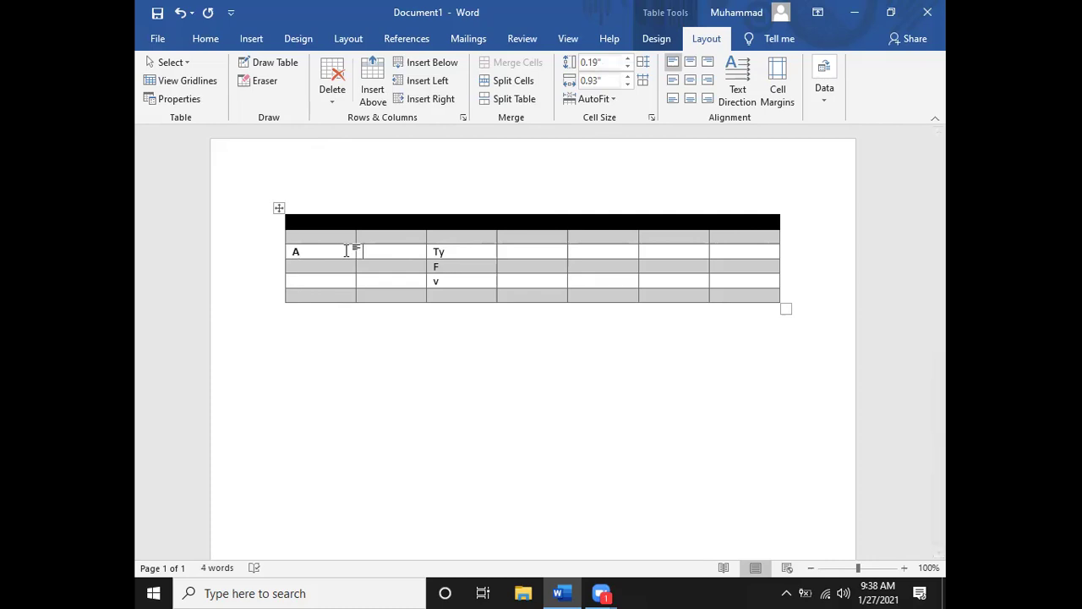
{"action": "type", "text": "B"}
{"action": "key", "text": "Right"}
{"action": "key", "text": "Delete"}
{"action": "key", "text": "Delete"}
{"action": "type", "text": "C "}
{"action": "type", "text": "D"}
{"action": "key", "text": "Right"}
{"action": "type", "text": "E"}
{"action": "key", "text": "Tab"}
{"action": "type", "text": "F"}
{"action": "key", "text": "Tab"}
{"action": "type", "text": "G"}
Insert a column to the left of the E column and enter D1 in its cell between D and E
{"action": "left_click", "coordinate": [547, 253]}
{"action": "left_click", "coordinate": [598, 253]}
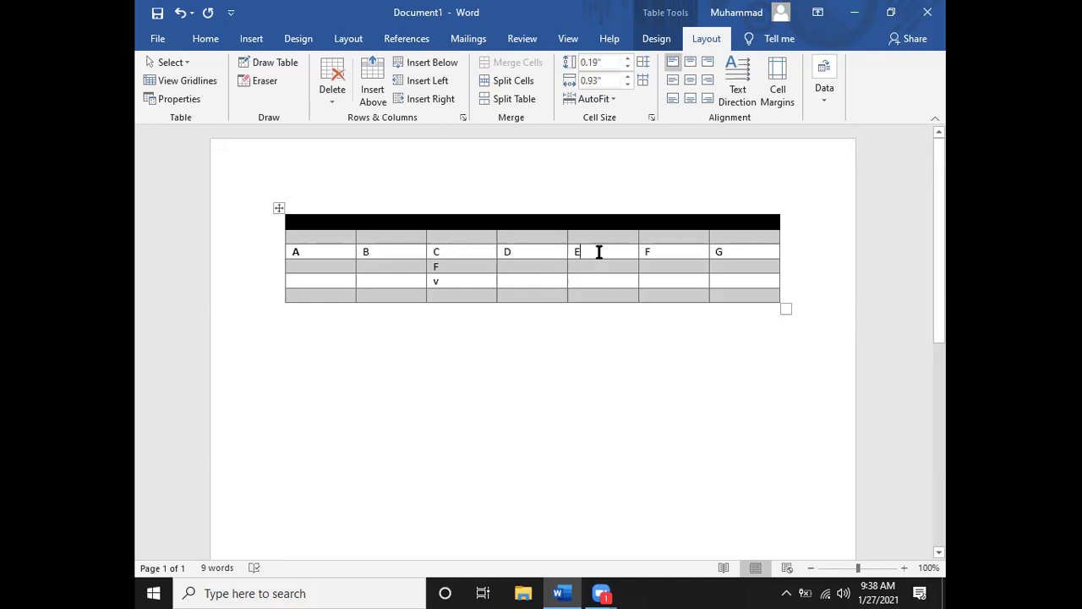
{"action": "left_click", "coordinate": [598, 251]}
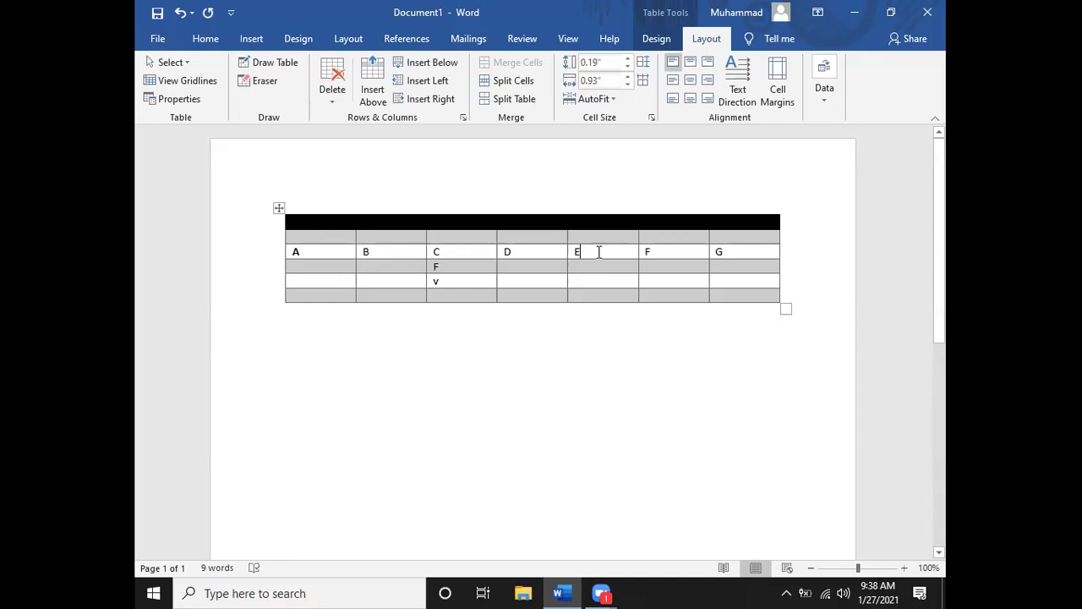
{"action": "left_click", "coordinate": [424, 82]}
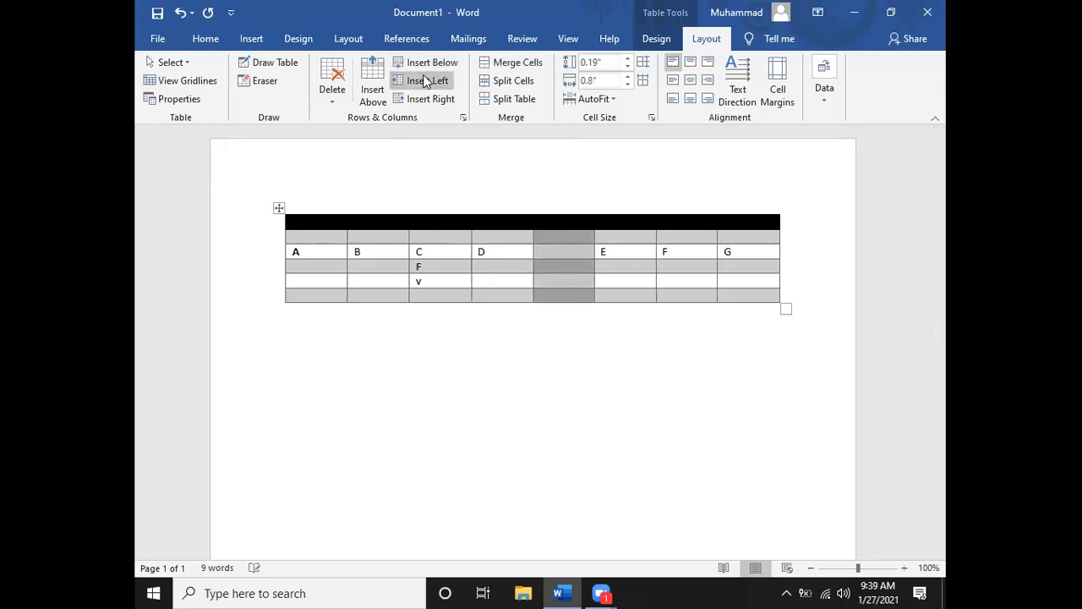
{"action": "left_click", "coordinate": [545, 252]}
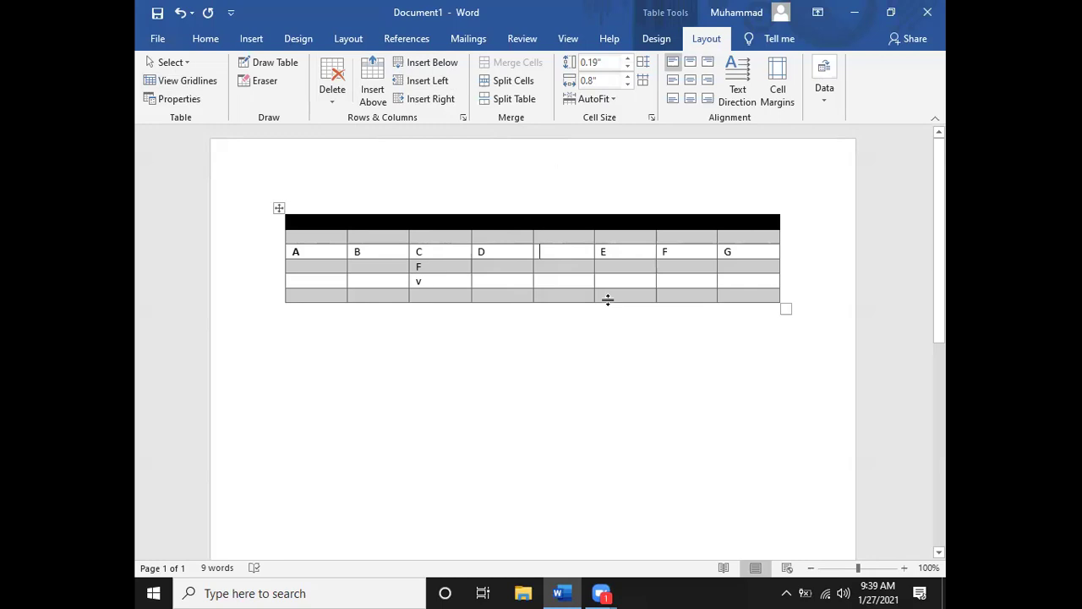
{"action": "type", "text": "D1"}
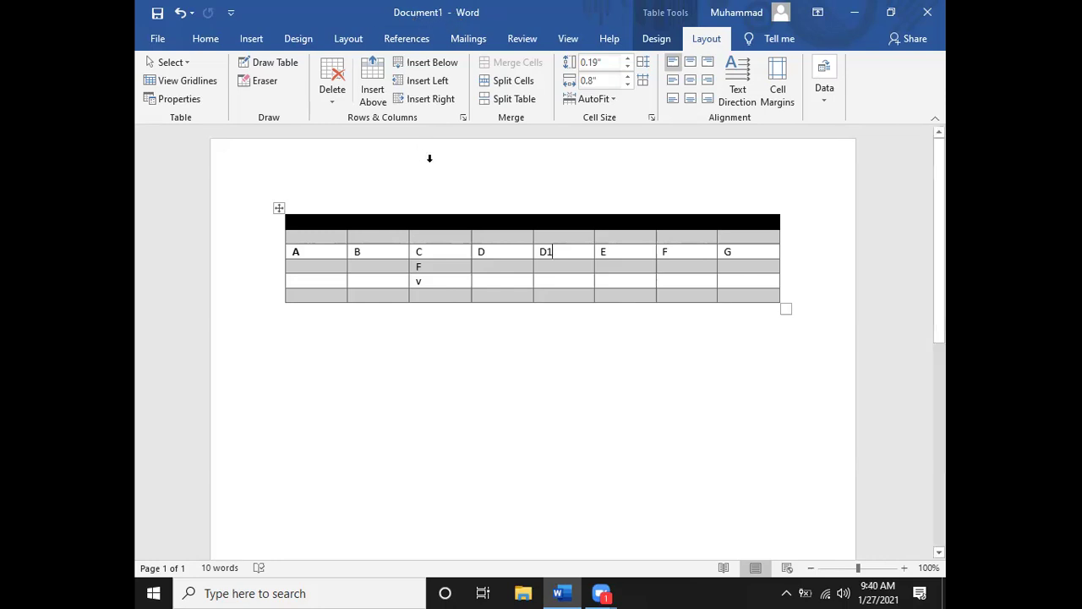
Split the cells of the table's top two rows into 16 columns and 2 rows, merging them before the split
{"action": "left_click", "coordinate": [411, 238]}
{"action": "left_click_drag", "start_coordinate": [340, 238], "coordinate": [748, 226]}
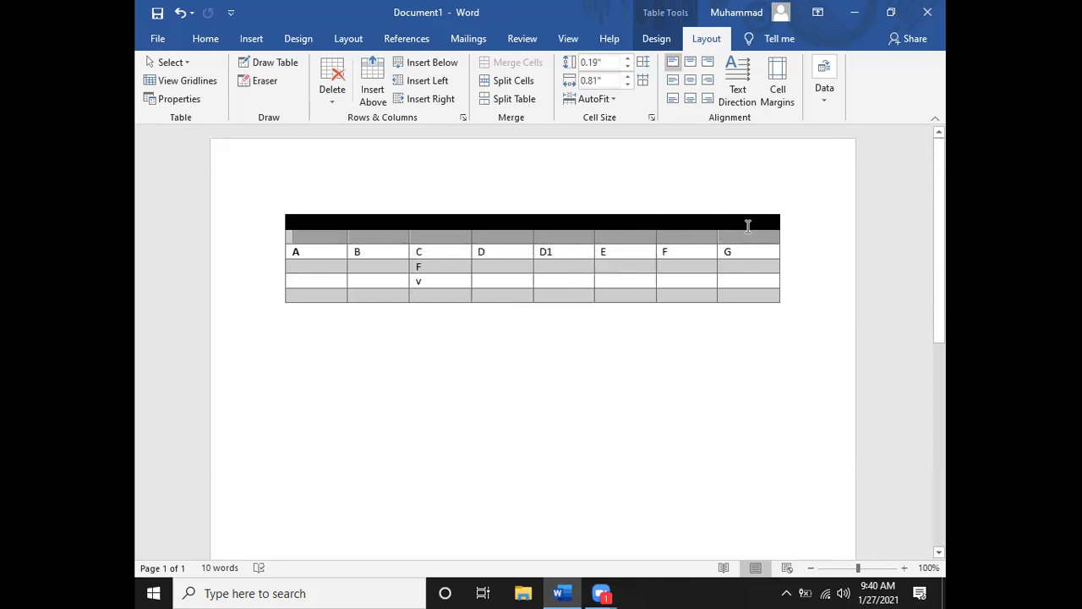
{"action": "left_click", "coordinate": [506, 81]}
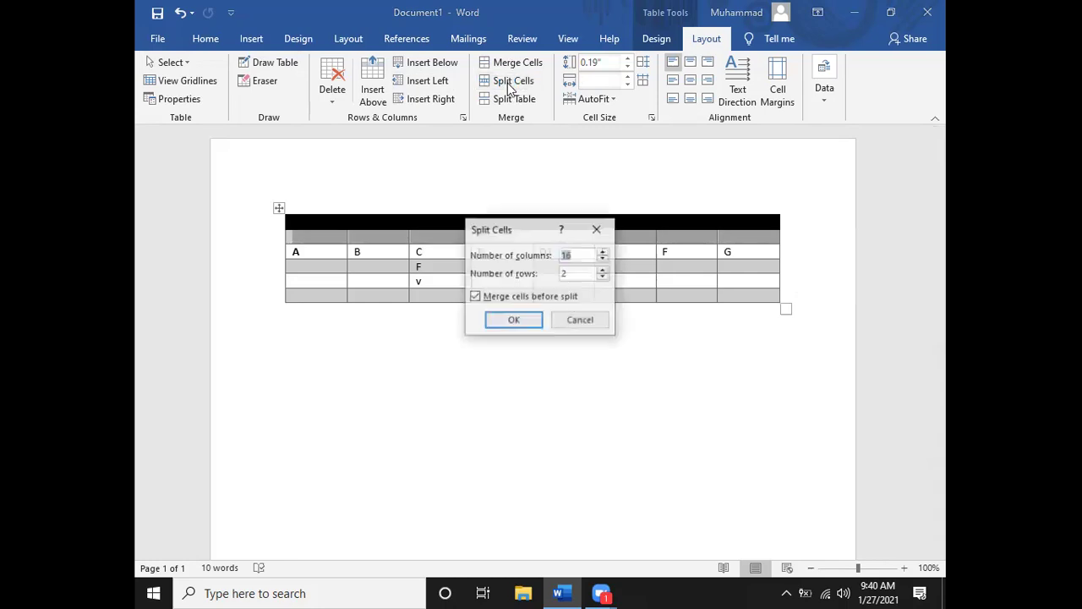
{"action": "left_click", "coordinate": [514, 321]}
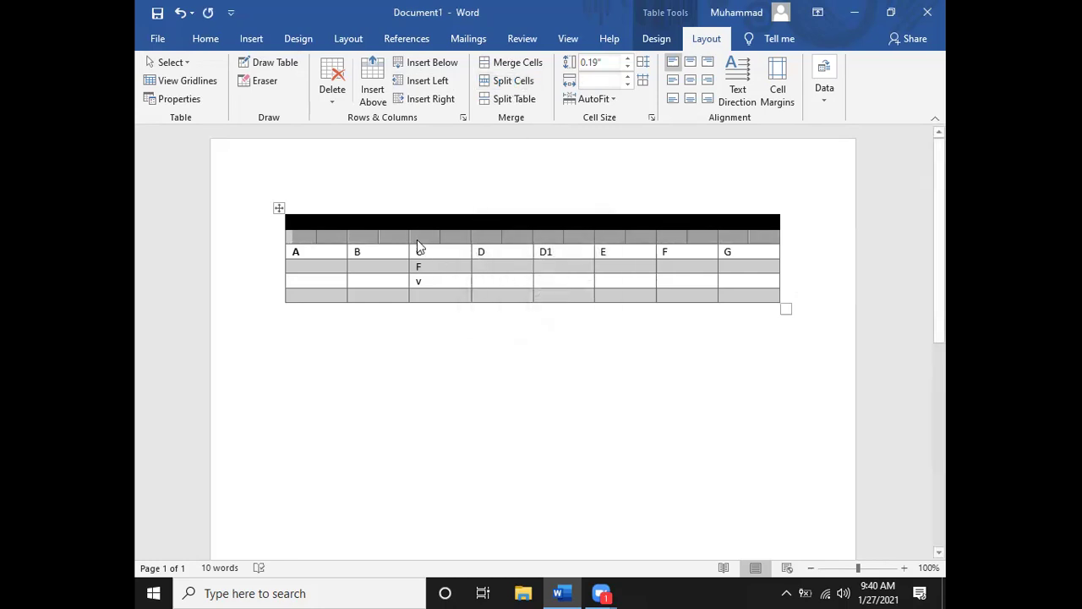
Merge all cells of the table's top two rows into one cell
{"action": "left_click", "coordinate": [415, 240]}
{"action": "left_click_drag", "start_coordinate": [313, 236], "coordinate": [770, 224]}
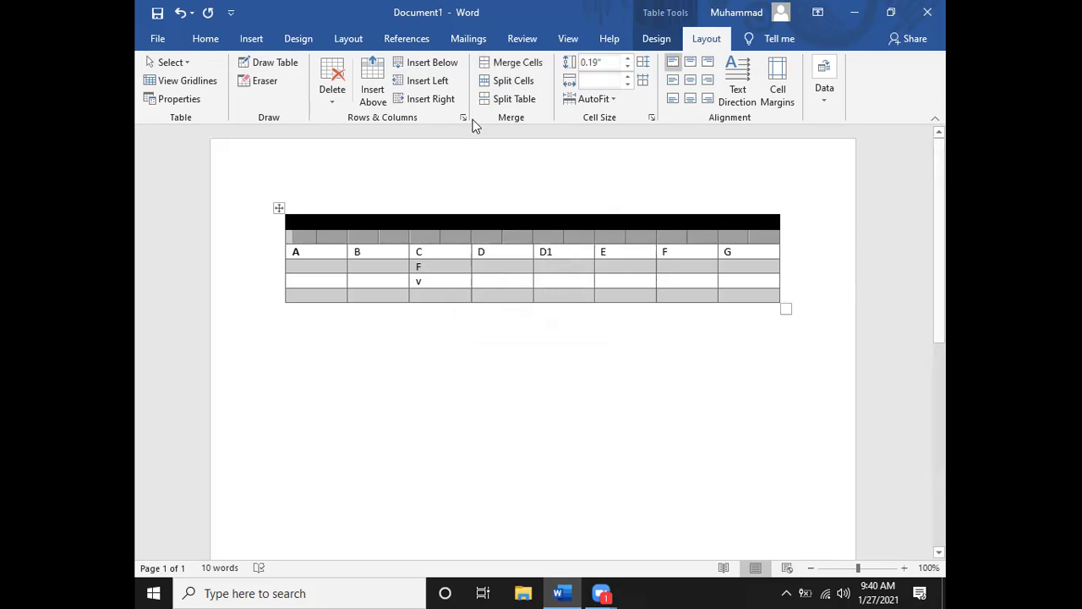
{"action": "left_click", "coordinate": [512, 63]}
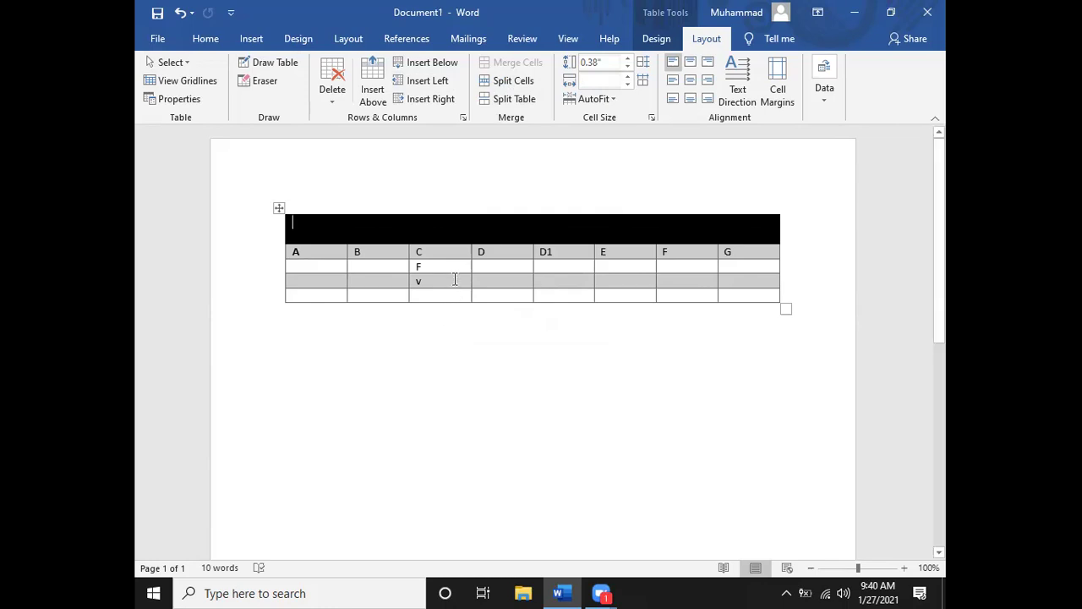
Enter 4 in the cell to the right of v and merge these two cells
{"action": "left_click_drag", "start_coordinate": [457, 280], "coordinate": [483, 281]}
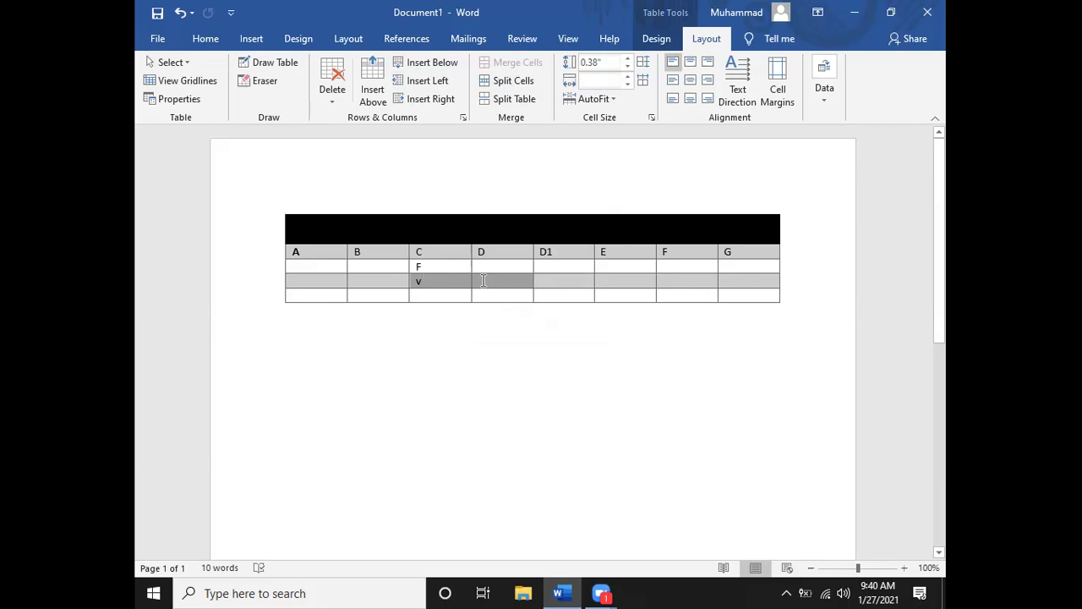
{"action": "left_click", "coordinate": [497, 282]}
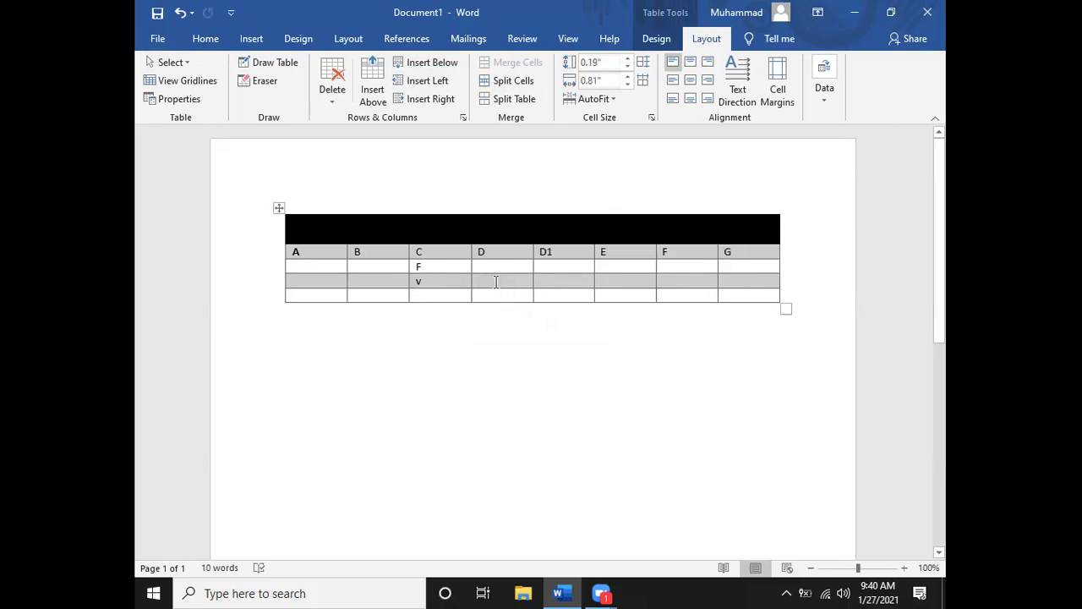
{"action": "type", "text": "4"}
{"action": "left_click", "coordinate": [465, 281]}
{"action": "left_click_drag", "start_coordinate": [465, 282], "coordinate": [483, 284]}
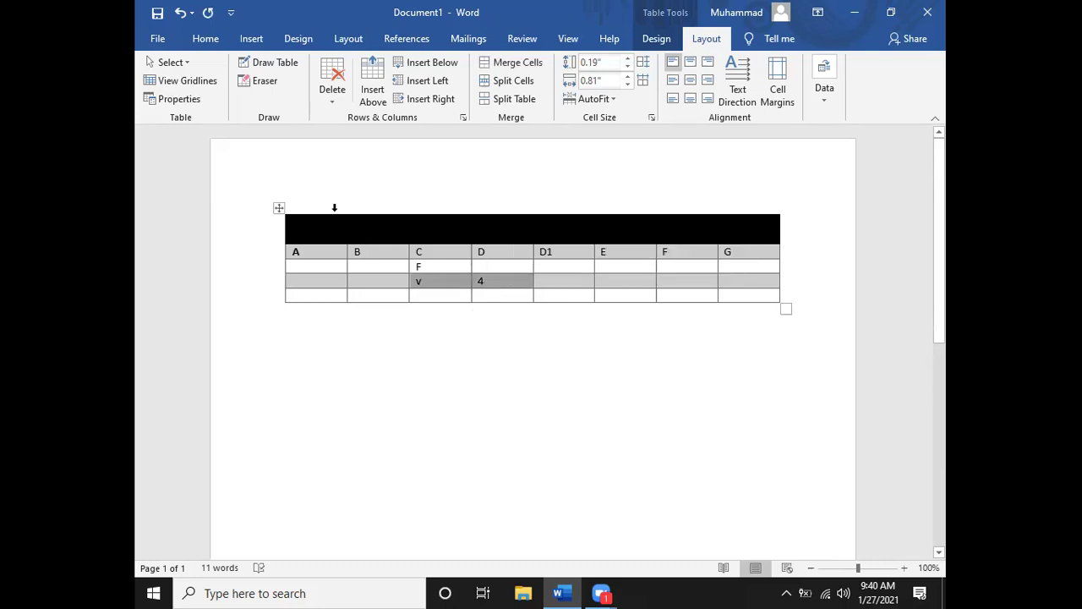
{"action": "left_click", "coordinate": [502, 64]}
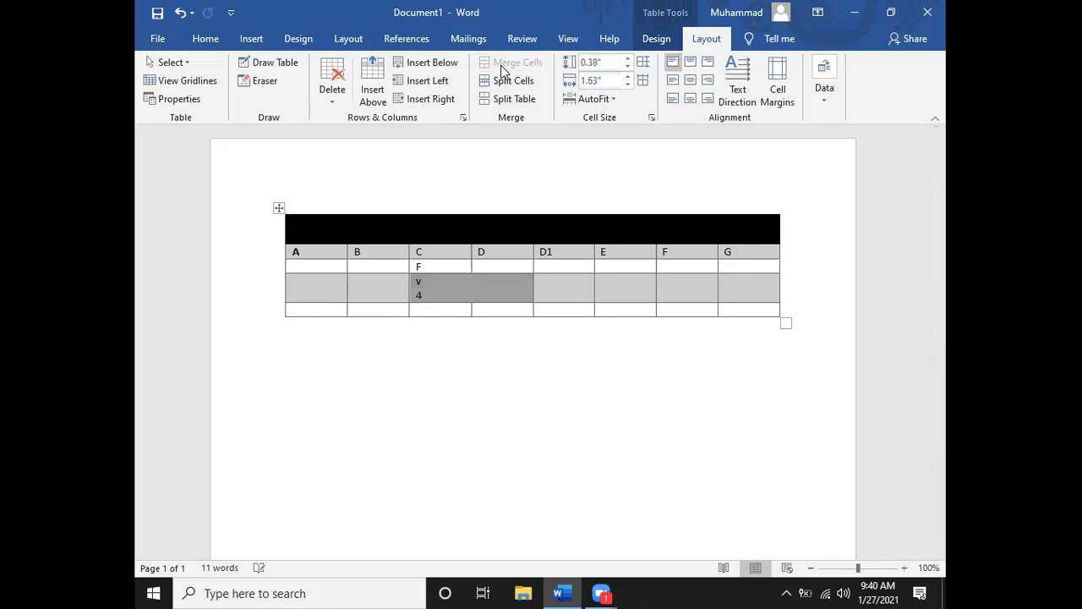
{"action": "left_click", "coordinate": [506, 286]}
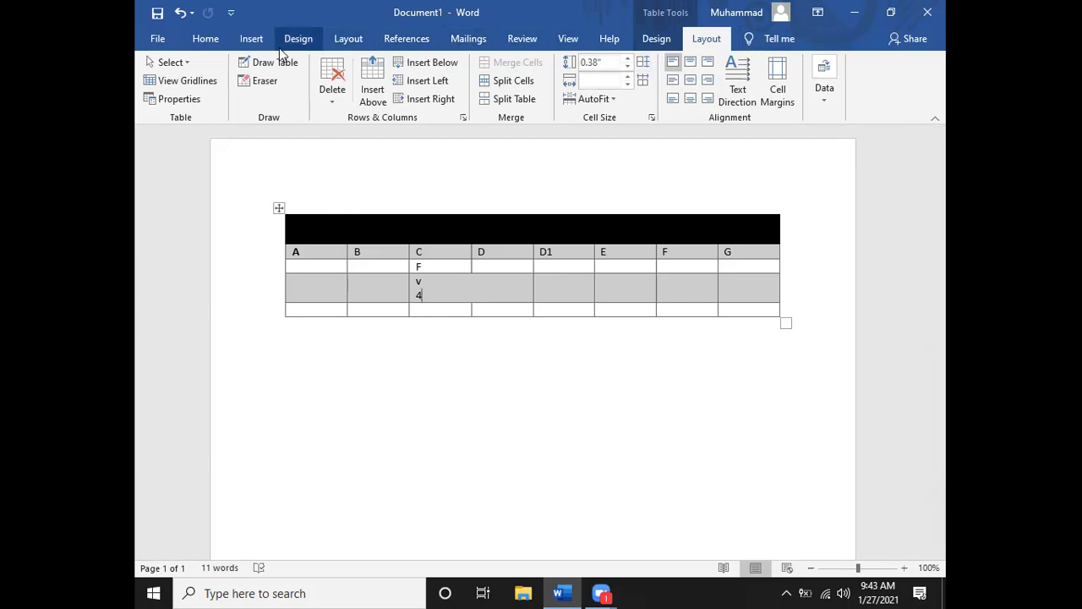
Insert a three-line-high row below the table row containing v and 4
{"action": "left_click", "coordinate": [250, 39]}
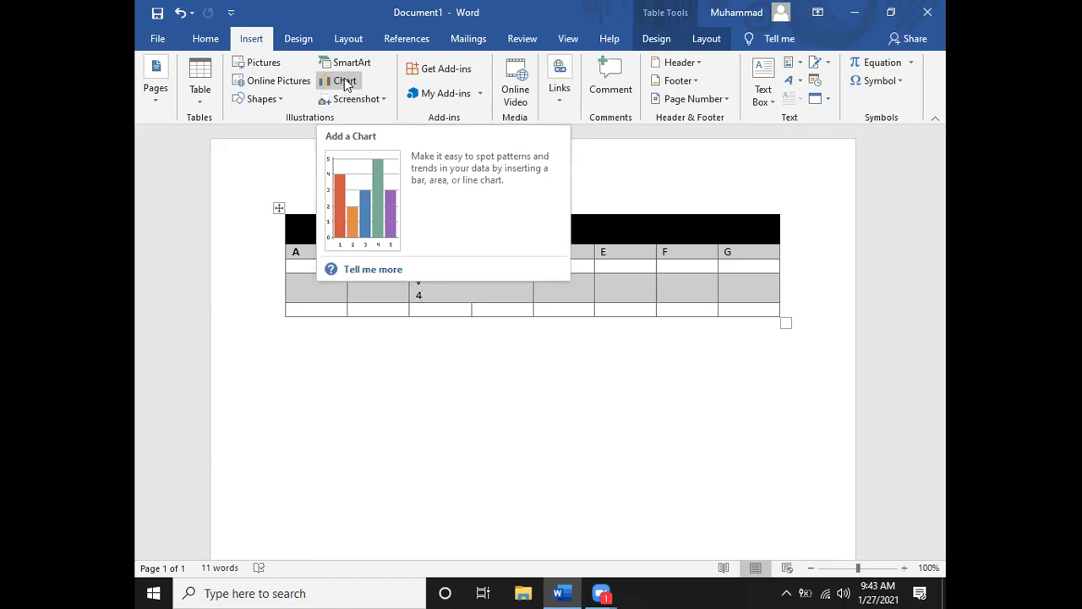
{"action": "left_click", "coordinate": [488, 355]}
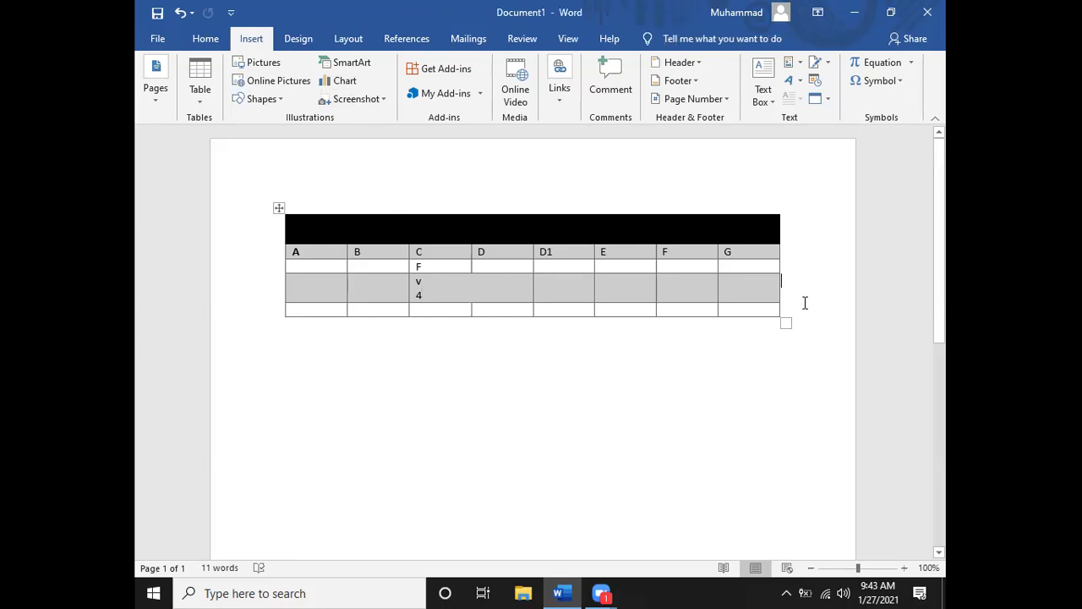
{"action": "key", "text": "Return"}
{"action": "key", "text": "Return"}
{"action": "key", "text": "Return"}
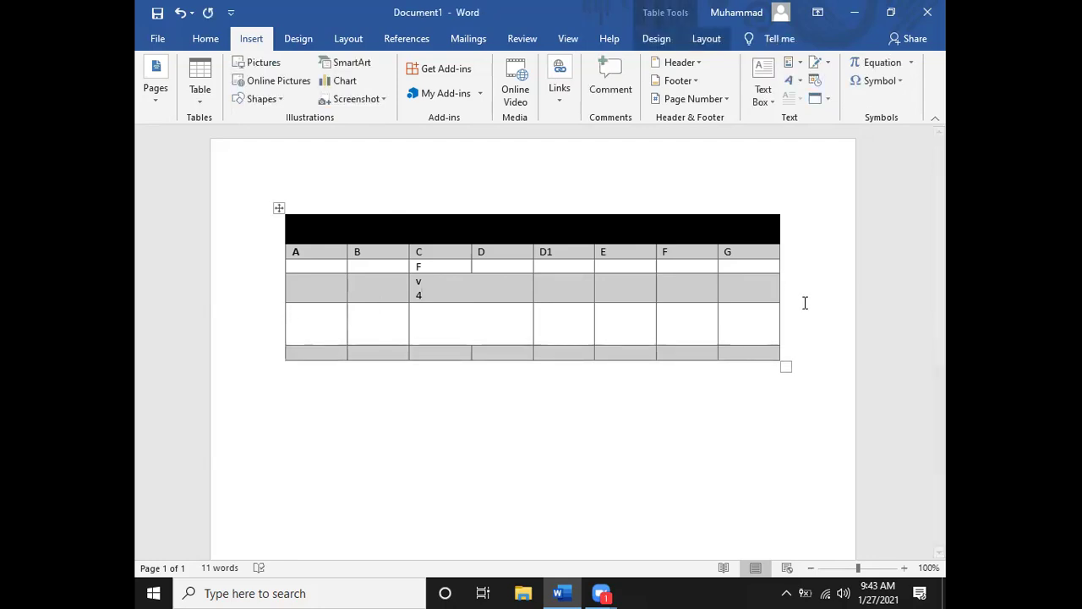
Add four blank lines below the table
{"action": "scroll", "coordinate": [806, 303], "scroll_direction": "down", "scroll_amount": 5}
{"action": "left_click", "coordinate": [766, 315]}
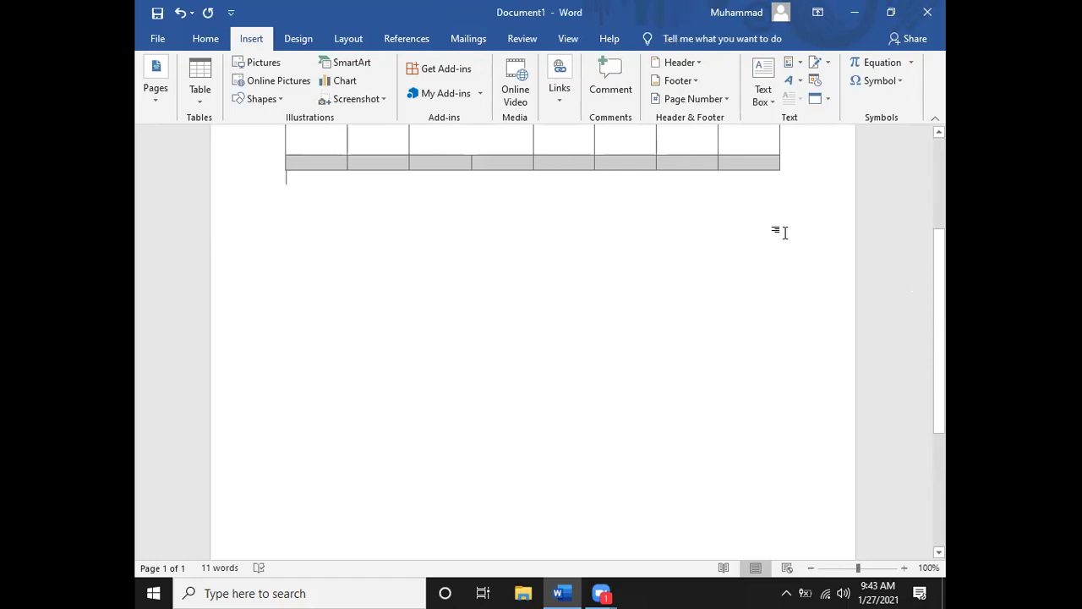
{"action": "key", "text": "Return"}
{"action": "key", "text": "Return"}
{"action": "key", "text": "Return"}
{"action": "key", "text": "Return"}
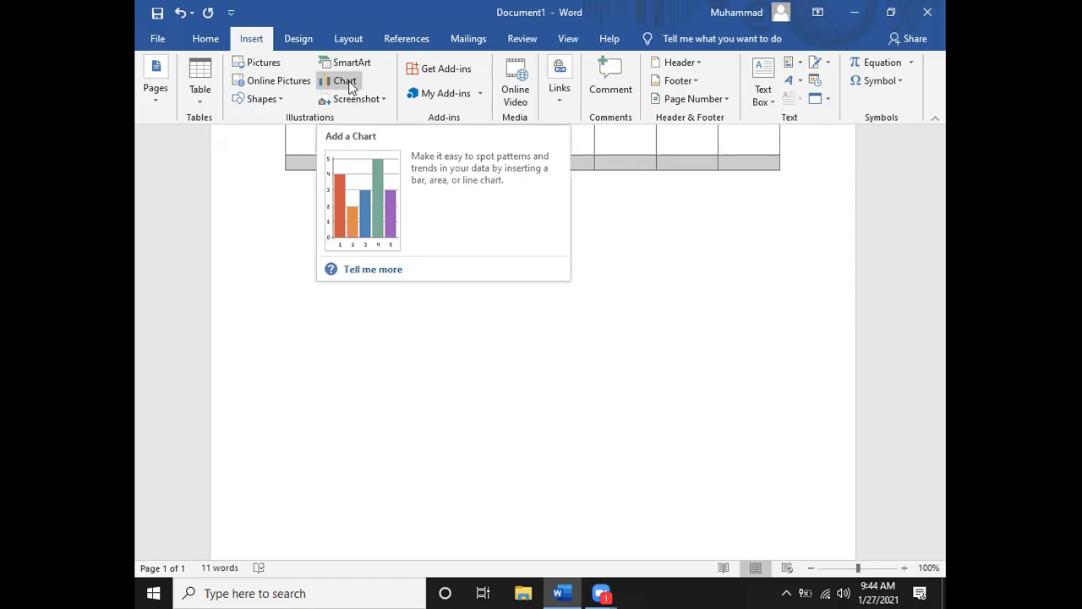
Insert a Clustered Column chart on the blank line below the table
{"action": "left_click", "coordinate": [345, 81]}
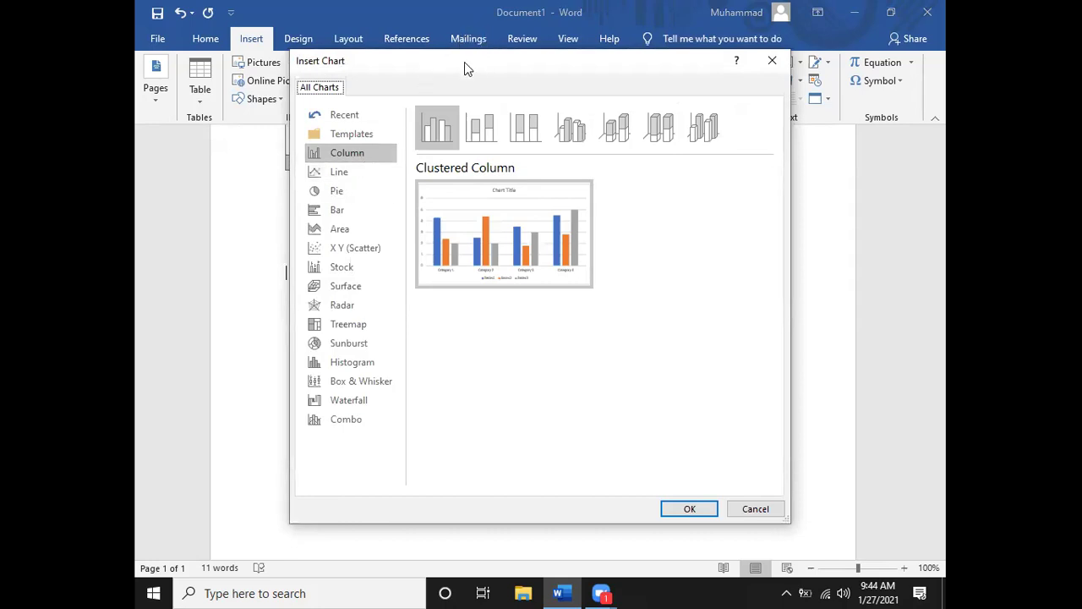
{"action": "mouse_move", "coordinate": [479, 225]}
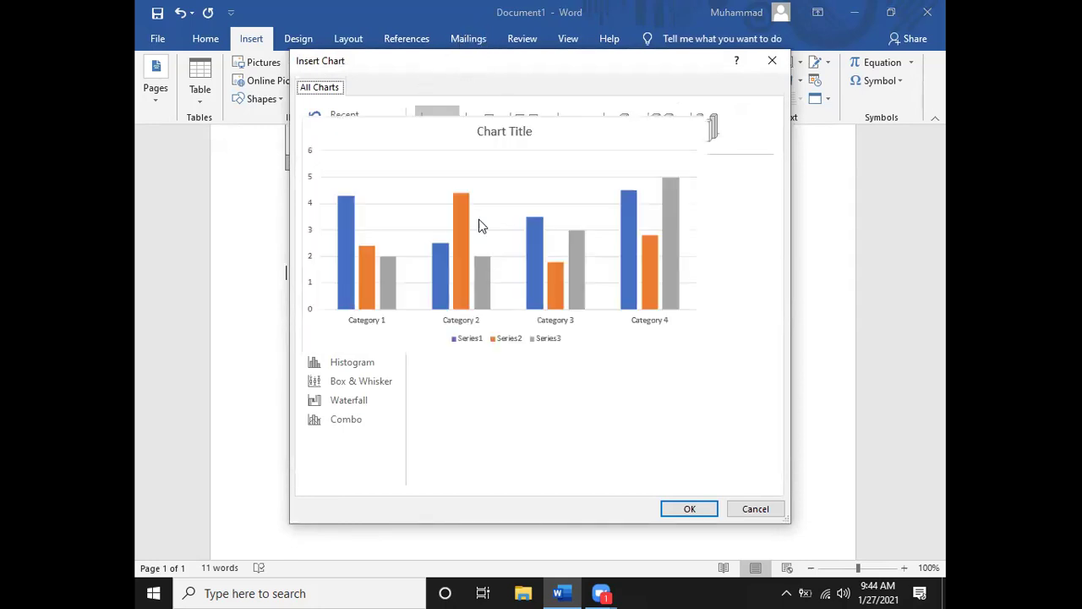
{"action": "left_click", "coordinate": [441, 134]}
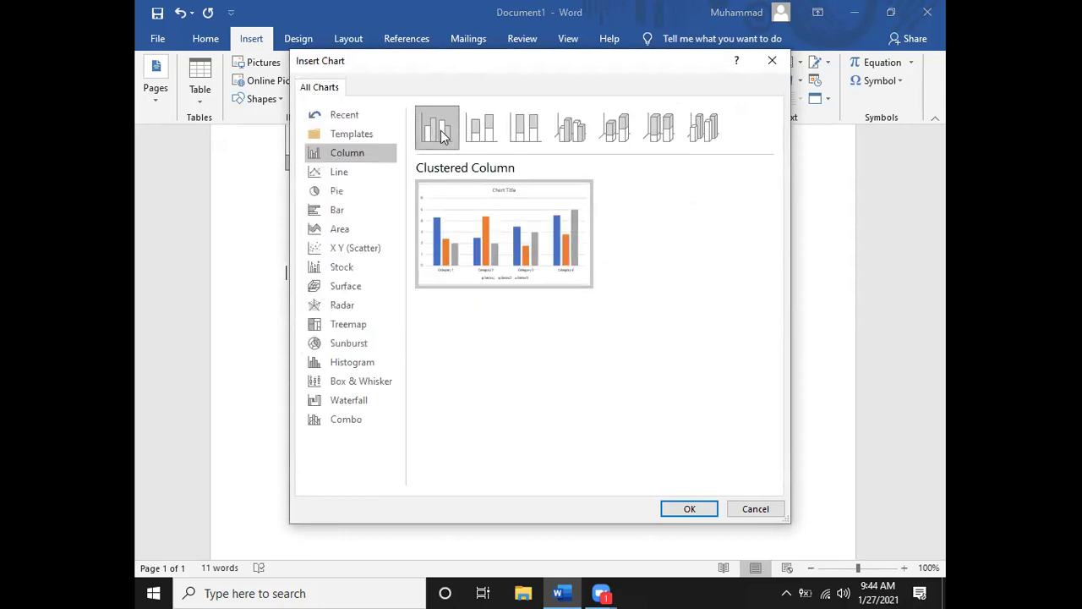
{"action": "left_click", "coordinate": [694, 510]}
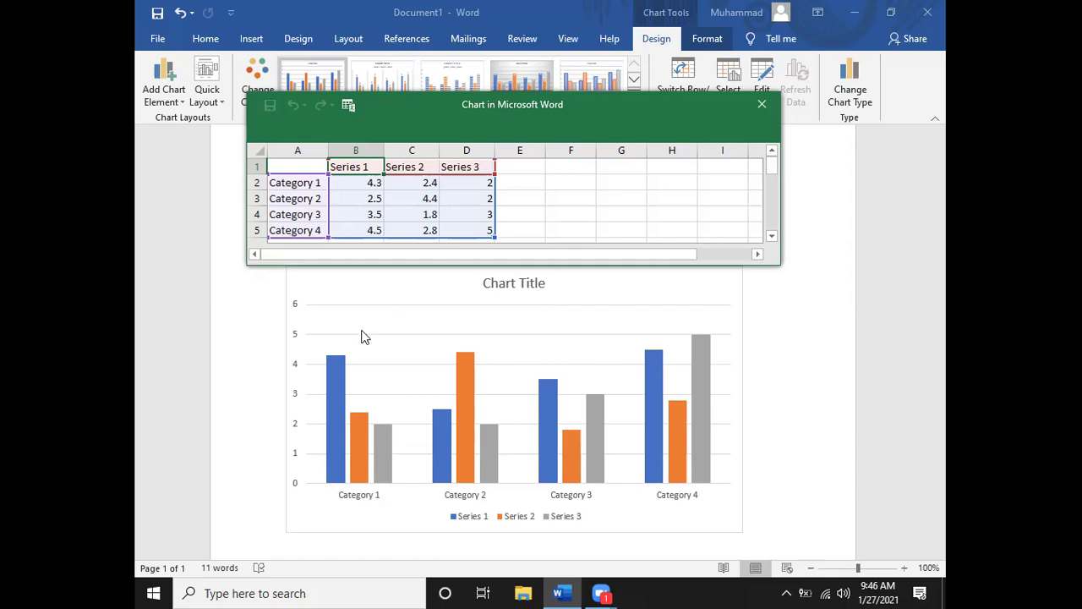
Replace the four category labels in cells A2 to A5 of the chart's data sheet with the students' names
{"action": "left_click", "coordinate": [280, 186]}
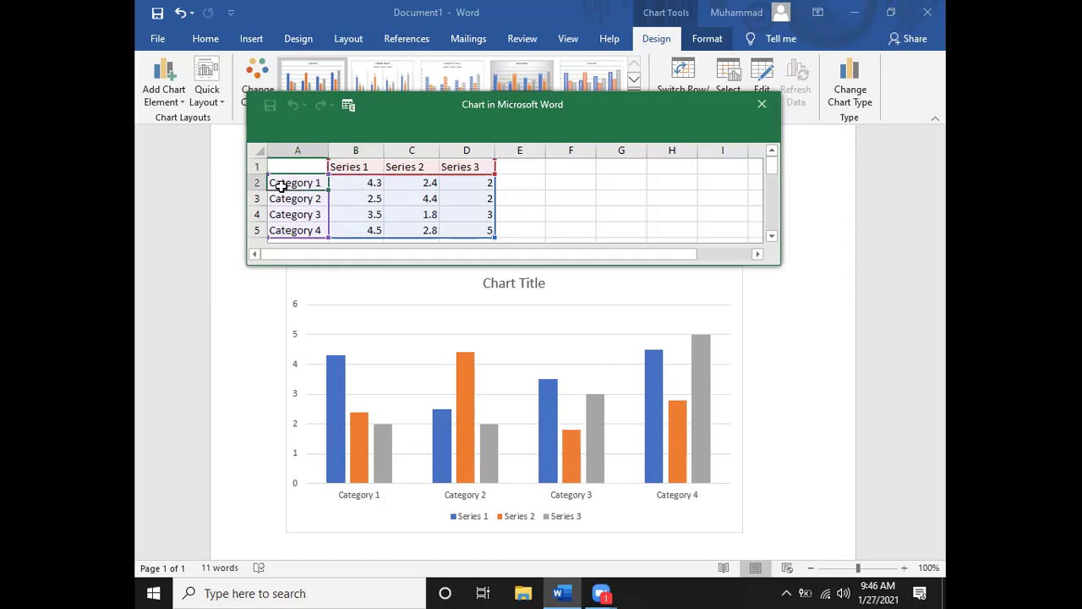
{"action": "key", "text": "BackSpace"}
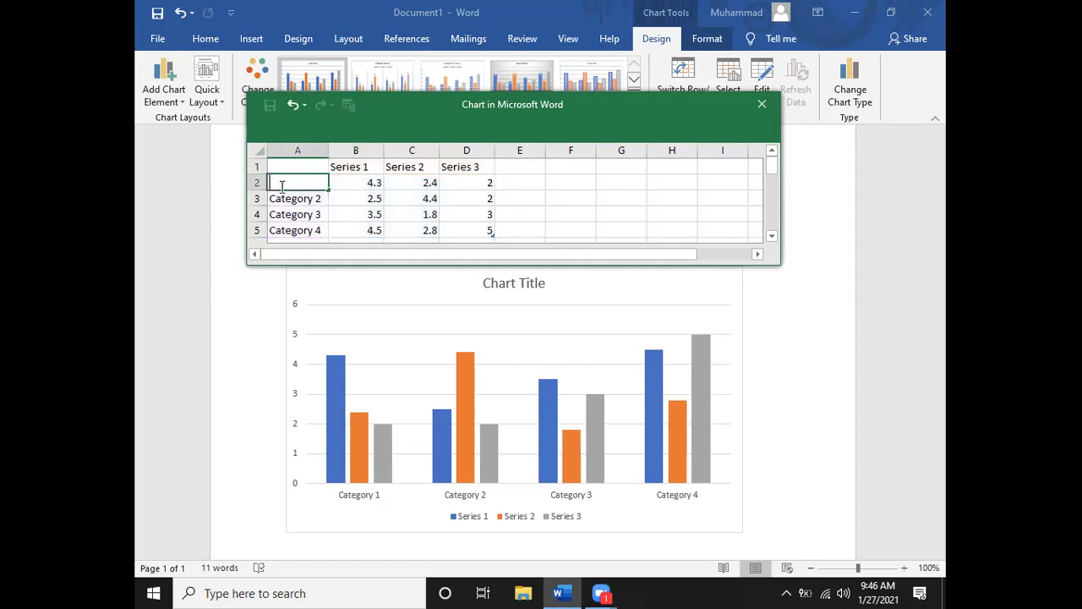
{"action": "type", "text": "Ali Khan"}
{"action": "left_click", "coordinate": [300, 199]}
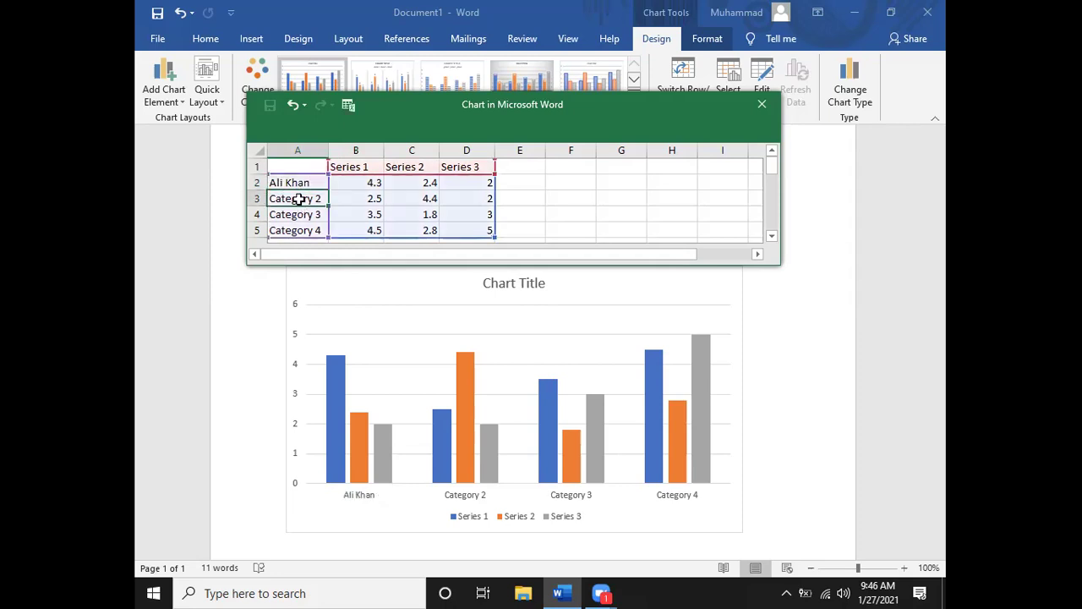
{"action": "type", "text": "Ahmed"}
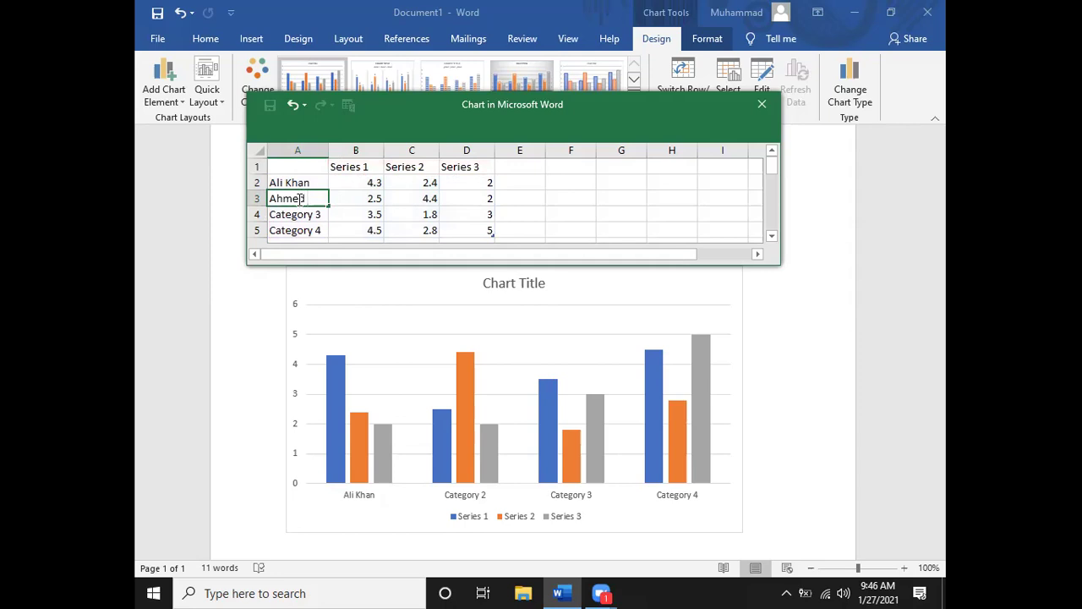
{"action": "left_click", "coordinate": [301, 215]}
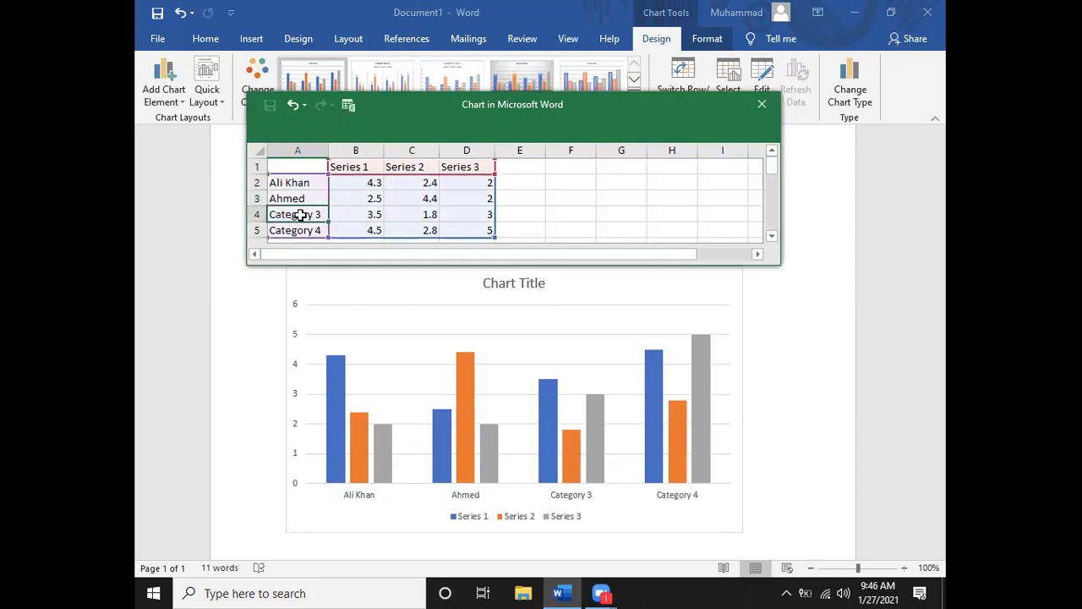
{"action": "type", "text": "A"}
{"action": "key", "text": "BackSpace"}
{"action": "type", "text": "Aysha"}
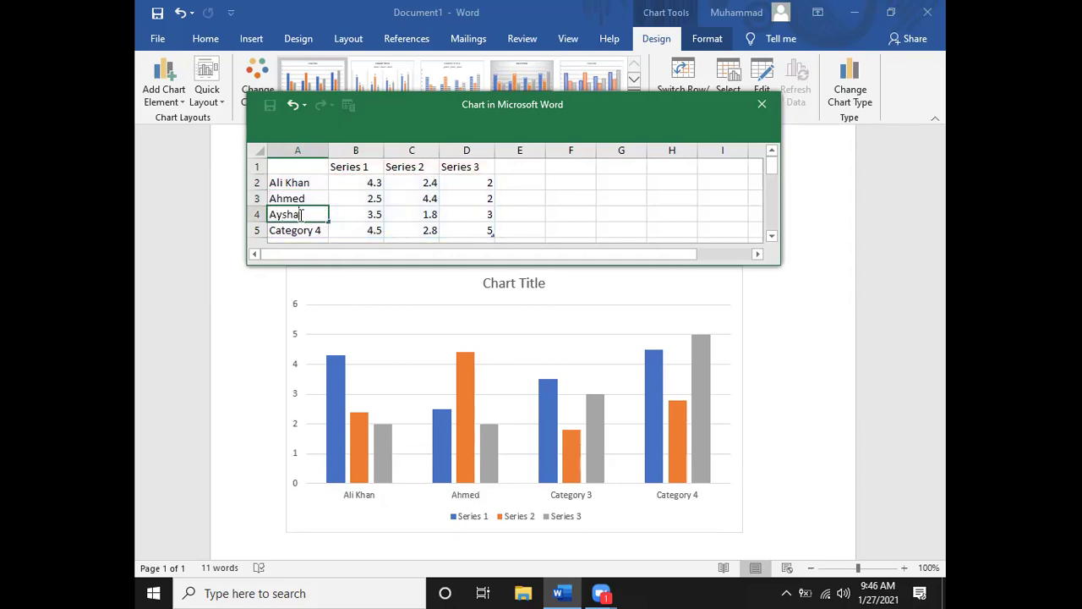
{"action": "left_click", "coordinate": [302, 230]}
{"action": "type", "text": "Salman"}
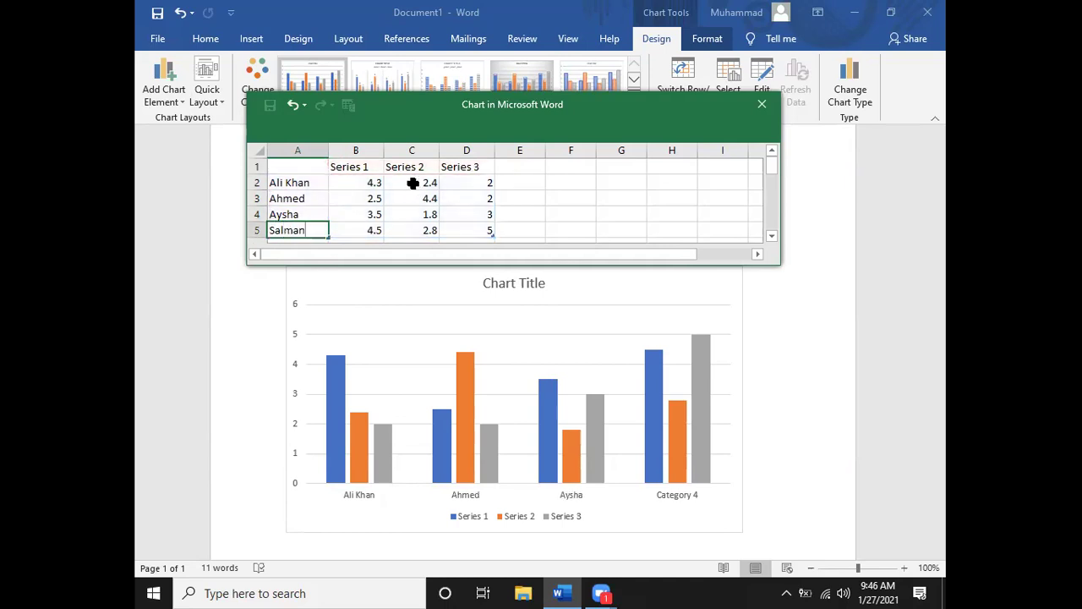
Rename the three series headings in cells B1 to D1 as Physics, Maths and Computer
{"action": "left_click", "coordinate": [372, 182]}
{"action": "left_click", "coordinate": [358, 163]}
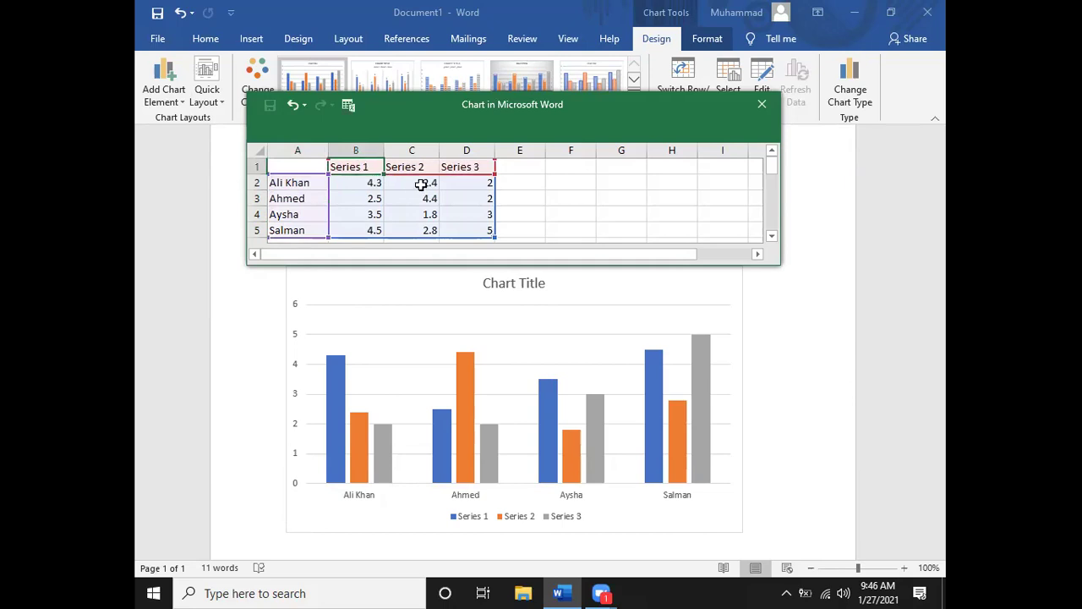
{"action": "type", "text": "Physics"}
{"action": "key", "text": "Tab"}
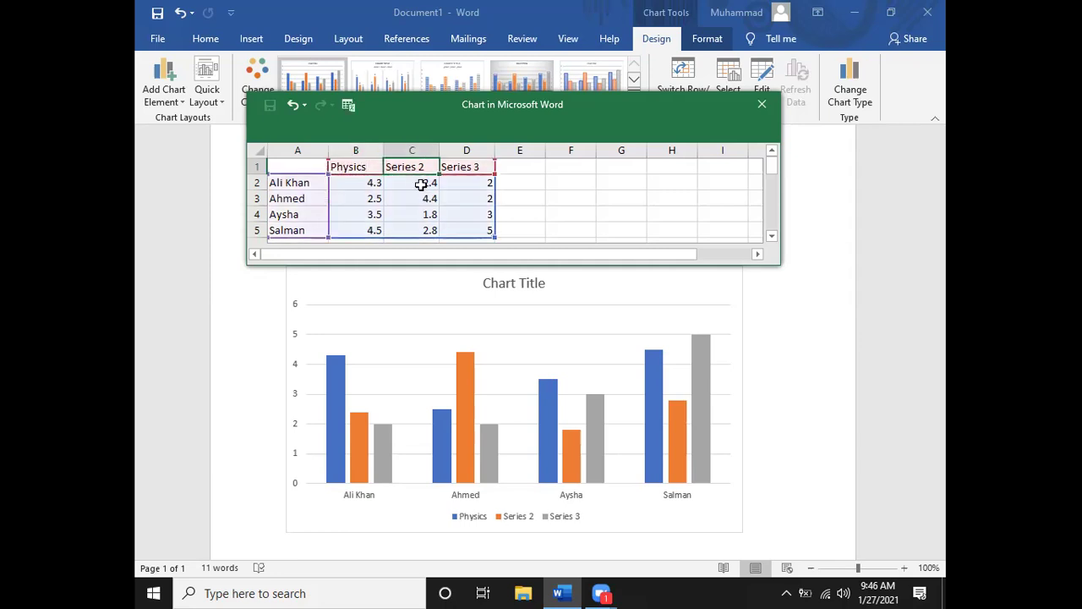
{"action": "type", "text": "Maths"}
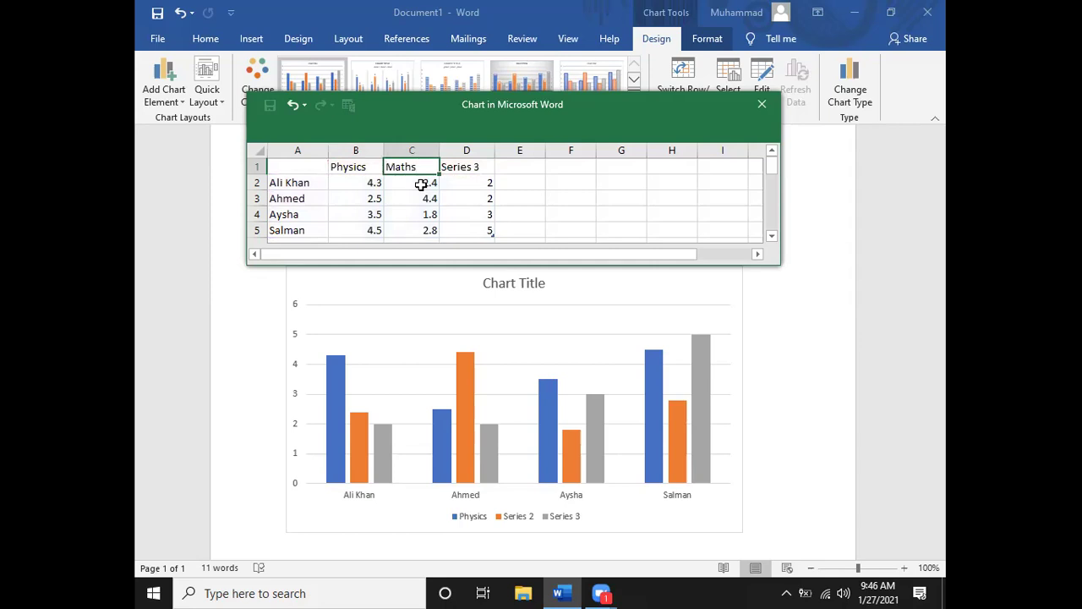
{"action": "key", "text": "Tab"}
{"action": "type", "text": "Compuer"}
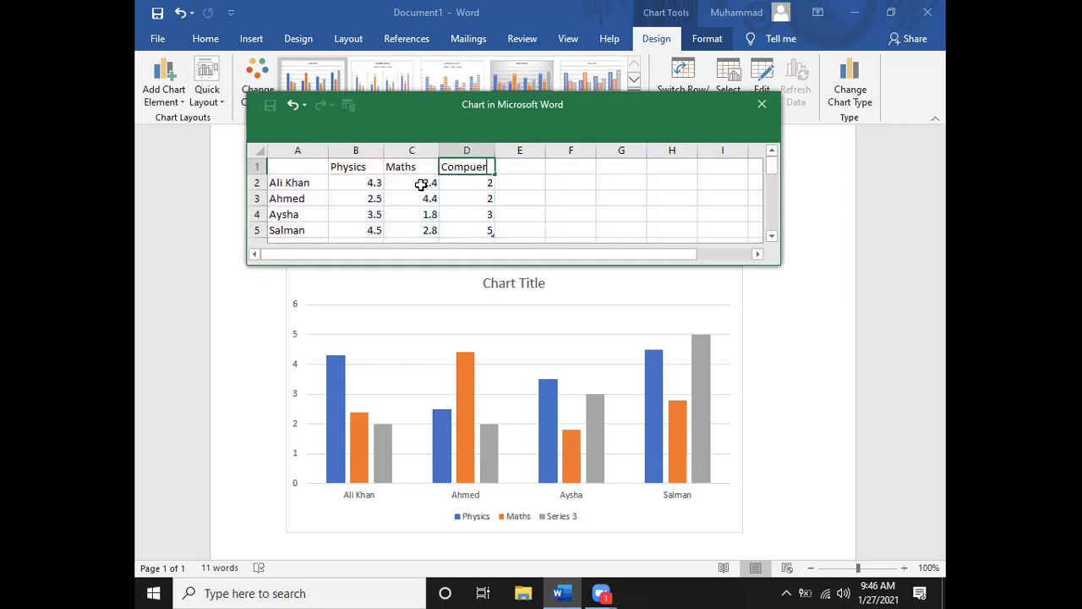
{"action": "key", "text": "BackSpace"}
{"action": "key", "text": "BackSpace"}
{"action": "type", "text": "ter"}
Set the Physics values in cells B2 to B5 to 76, 67, 56 and 78
{"action": "left_click", "coordinate": [370, 184]}
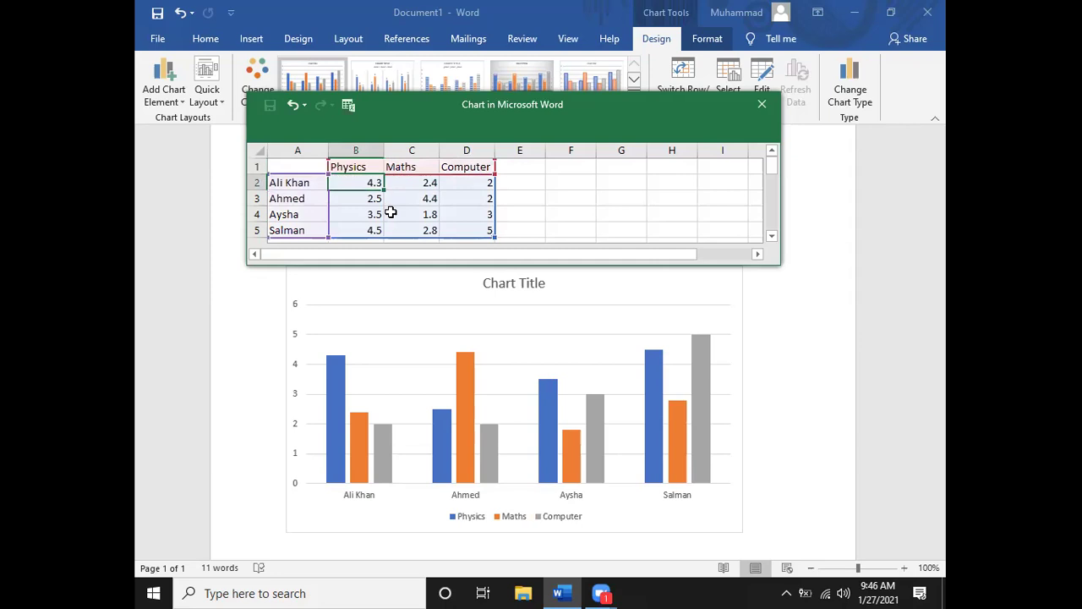
{"action": "type", "text": "76"}
{"action": "key", "text": "Up"}
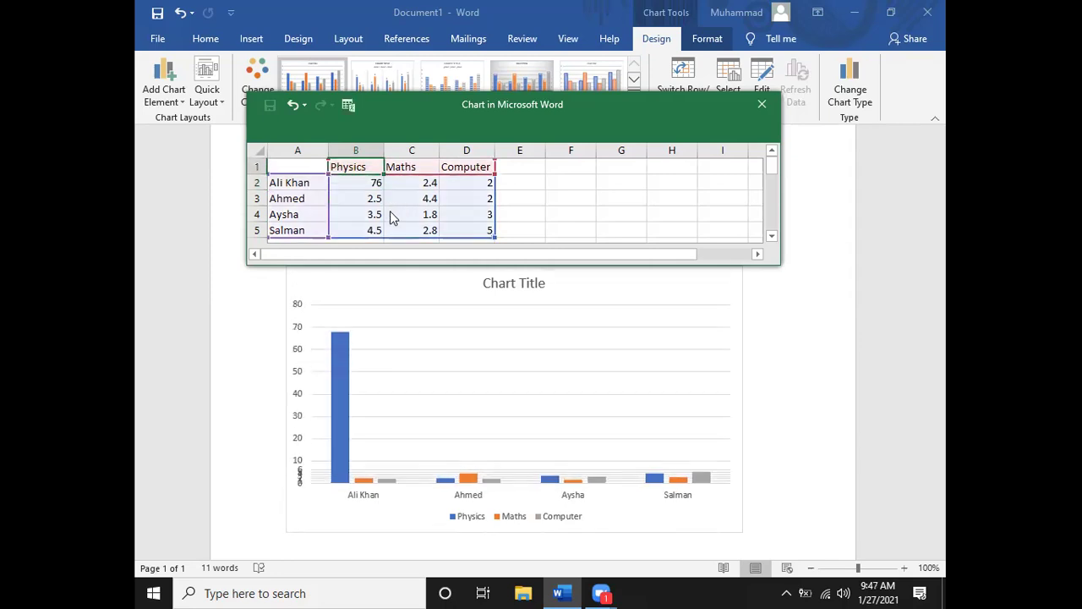
{"action": "left_click", "coordinate": [372, 199]}
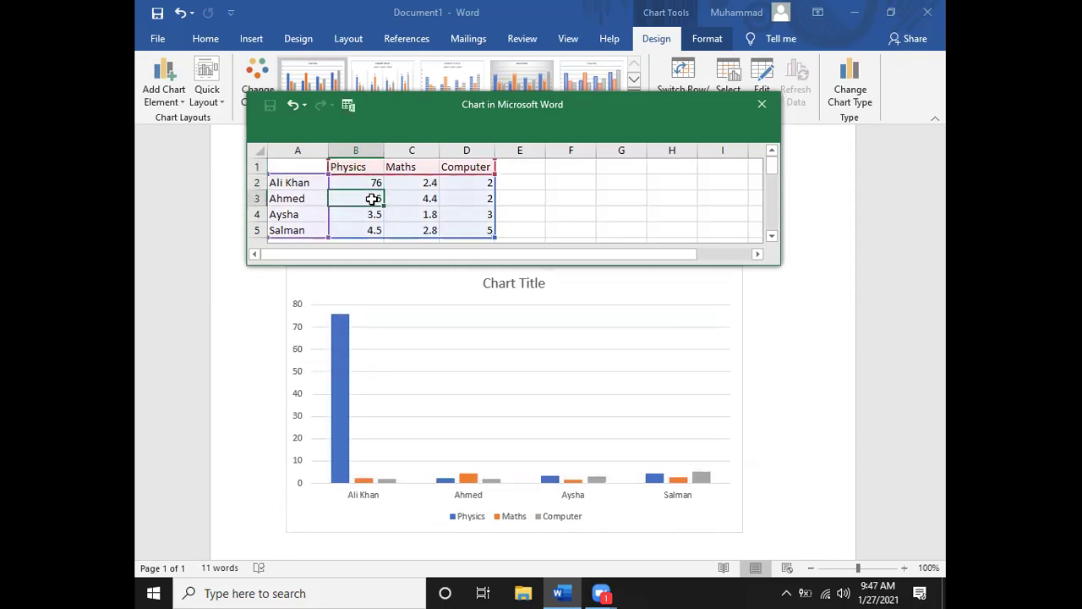
{"action": "type", "text": "67"}
{"action": "left_click", "coordinate": [378, 216]}
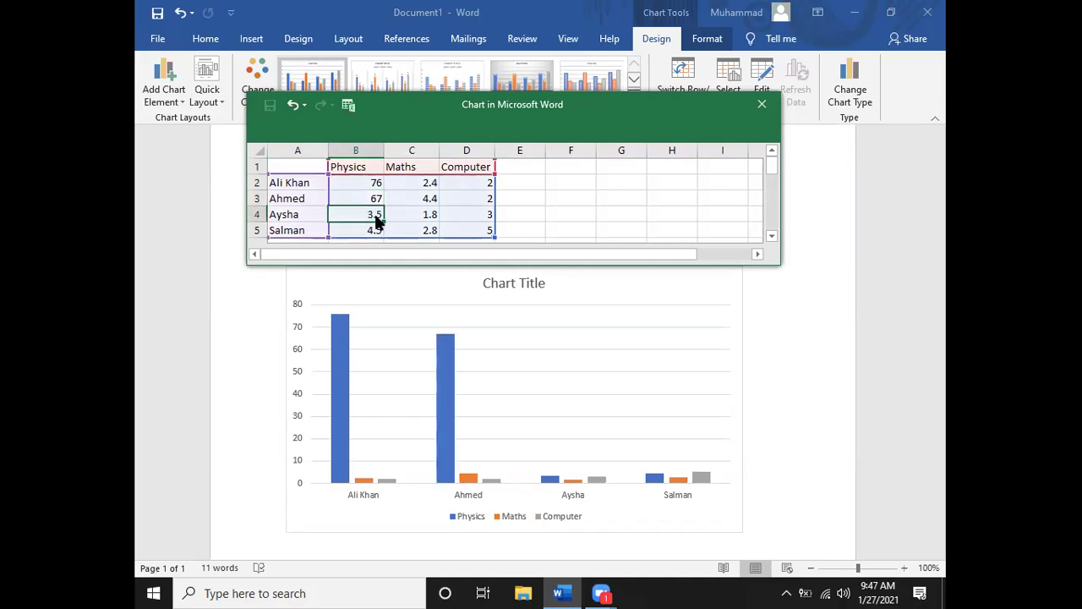
{"action": "type", "text": "56"}
{"action": "left_click", "coordinate": [380, 232]}
{"action": "type", "text": "78"}
Set the Maths values in cells C2 to C5 to 56, 54, 47 and 88
{"action": "left_click", "coordinate": [421, 182]}
{"action": "type", "text": "56"}
{"action": "left_click", "coordinate": [434, 199]}
{"action": "type", "text": "54"}
{"action": "left_click", "coordinate": [435, 215]}
{"action": "type", "text": "47"}
{"action": "left_click", "coordinate": [431, 231]}
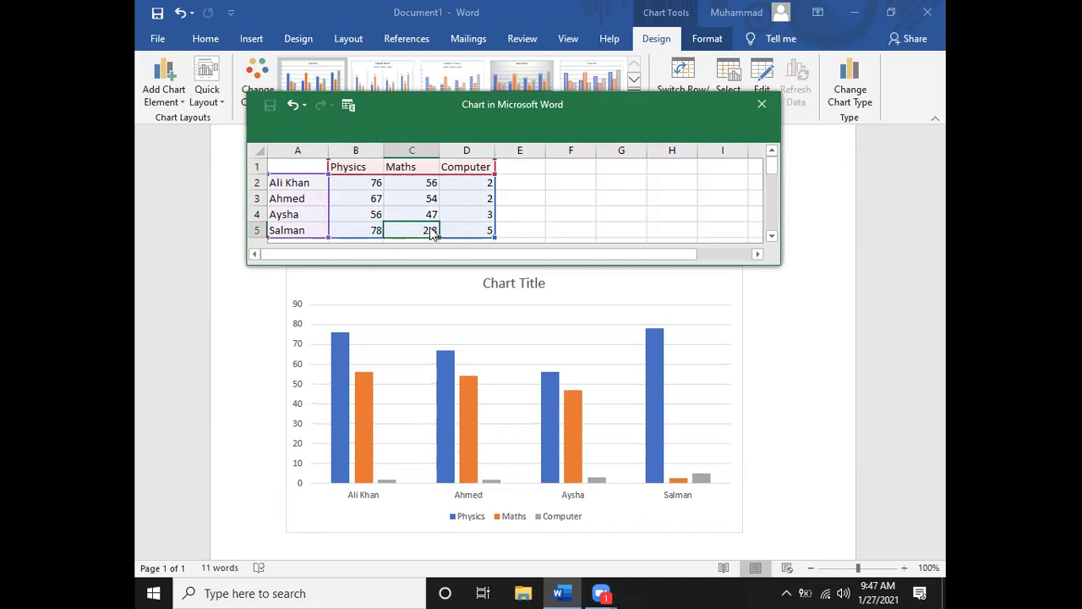
{"action": "type", "text": "88"}
Set the Computer values in cells D2 to D5 to 88, 92, 87 and 78
{"action": "left_click", "coordinate": [474, 191]}
{"action": "type", "text": "88"}
{"action": "left_click", "coordinate": [475, 198]}
{"action": "type", "text": "92"}
{"action": "left_click", "coordinate": [479, 215]}
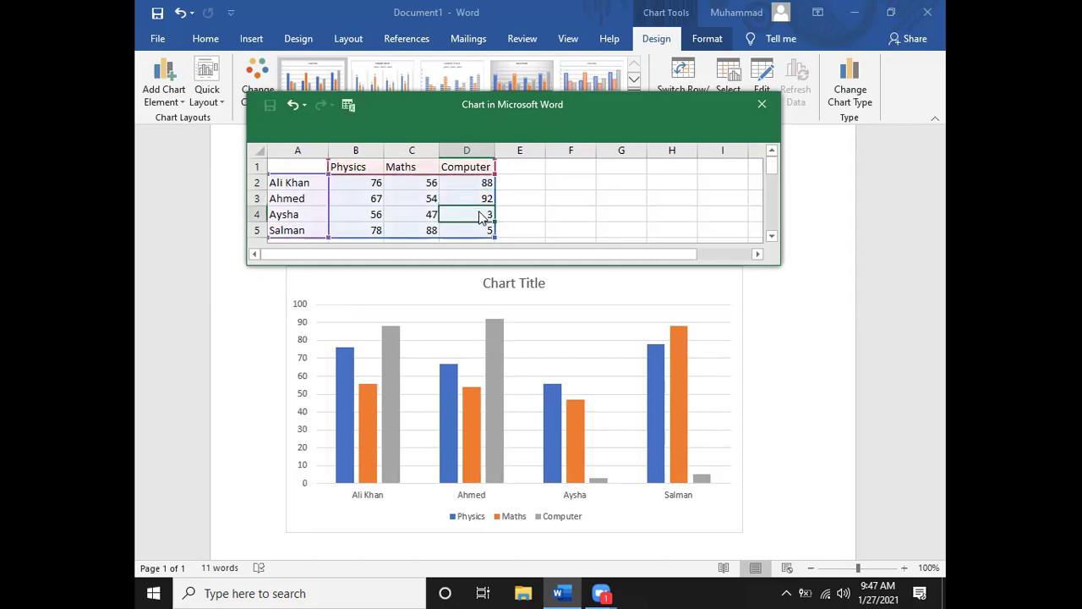
{"action": "type", "text": "87"}
{"action": "left_click", "coordinate": [473, 232]}
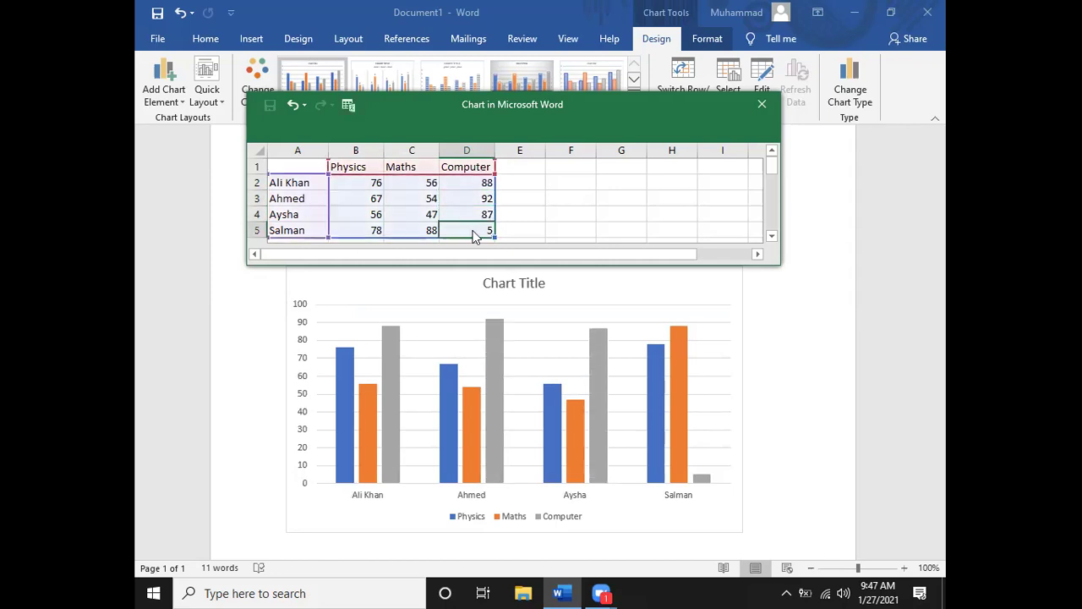
{"action": "type", "text": "78"}
{"action": "left_click", "coordinate": [526, 213]}
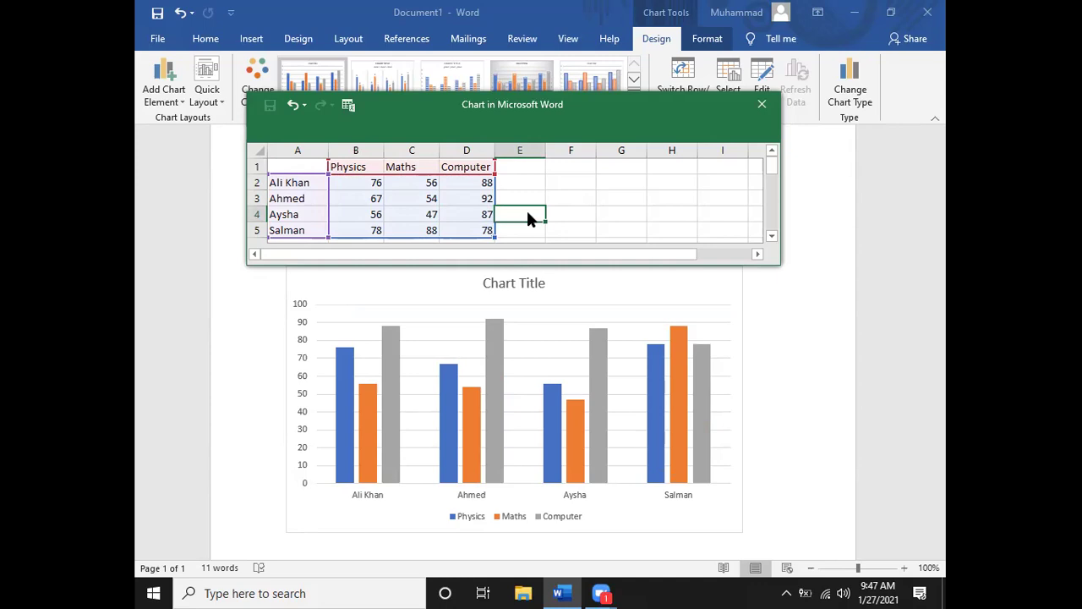
Add a fourth series headed Chemistry in cell E1 of the chart's data sheet
{"action": "left_click", "coordinate": [514, 168]}
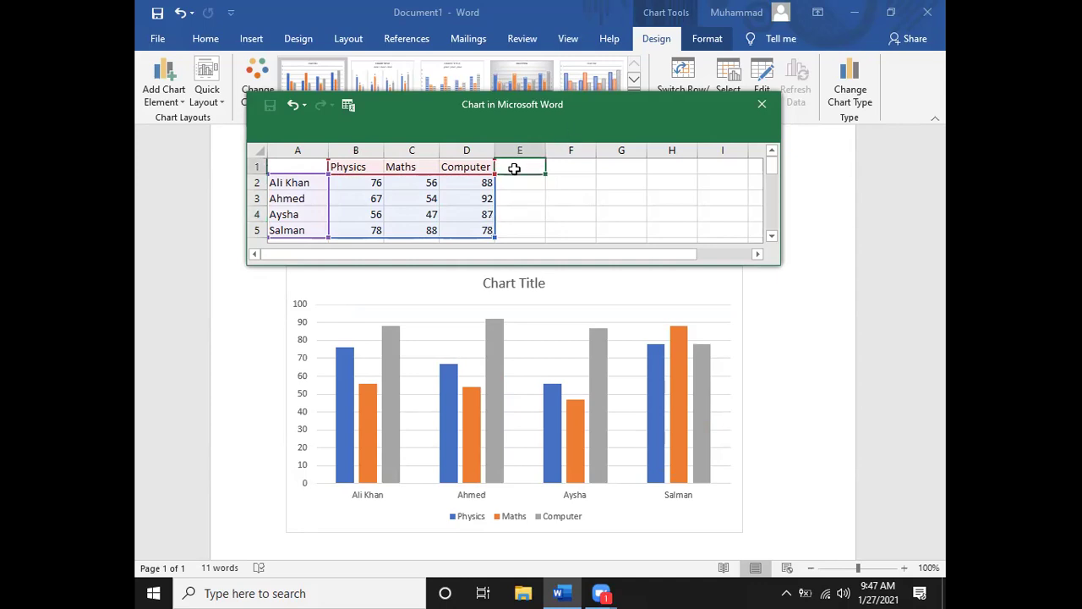
{"action": "type", "text": "Chem"}
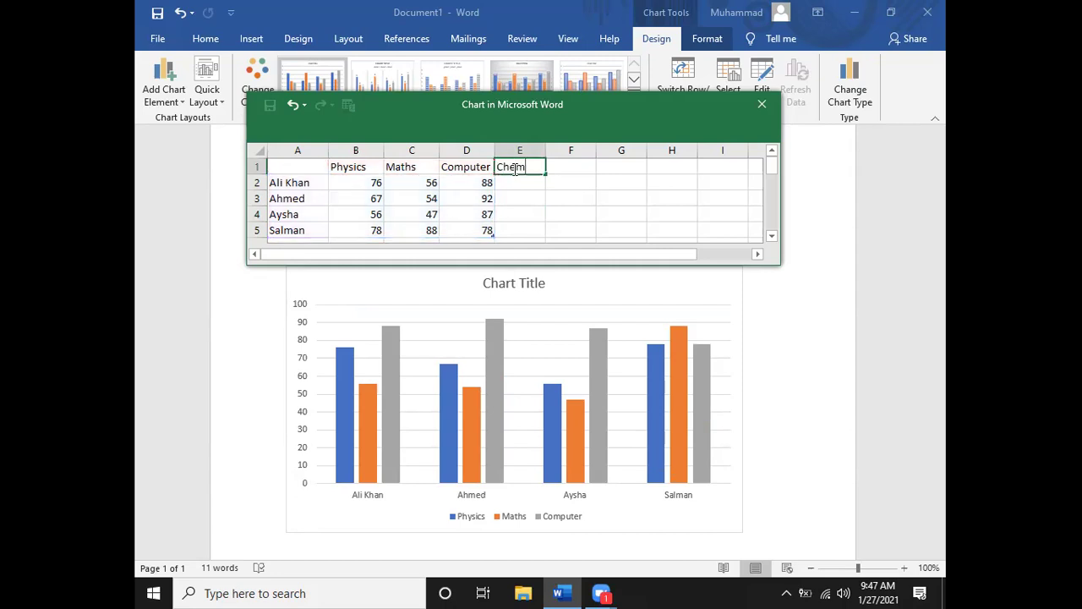
{"action": "type", "text": "sityr"}
{"action": "key", "text": "BackSpace"}
{"action": "key", "text": "BackSpace"}
{"action": "key", "text": "BackSpace"}
{"action": "type", "text": "try"}
{"action": "key", "text": "BackSpace"}
{"action": "key", "text": "BackSpace"}
{"action": "type", "text": "is"}
{"action": "key", "text": "Return"}
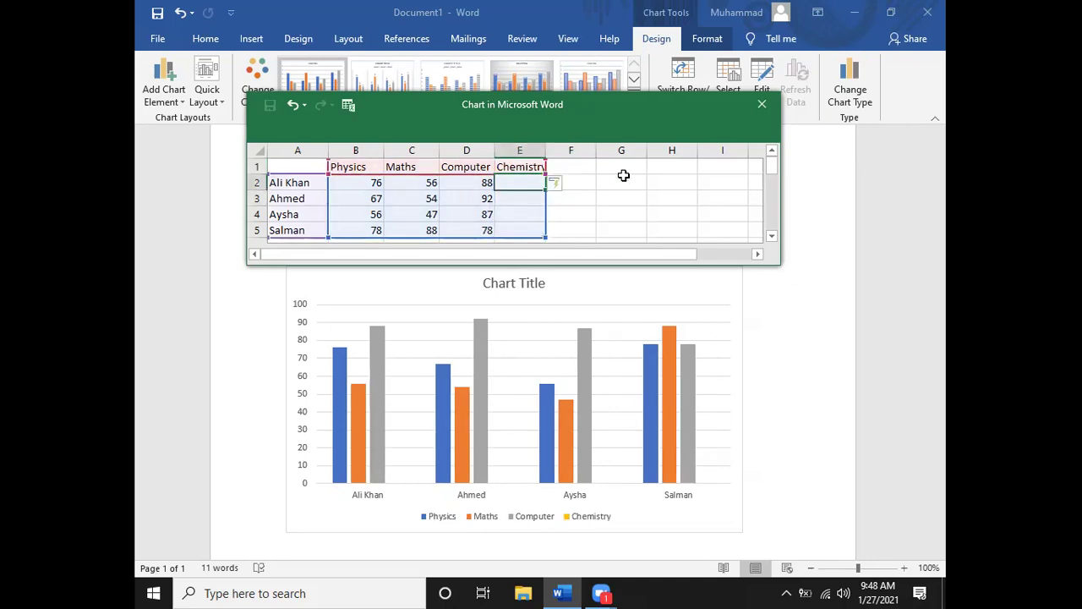
Set the Chemistry values in cells E2 to E5 to 67, 65, 45 and 78
{"action": "type", "text": "67"}
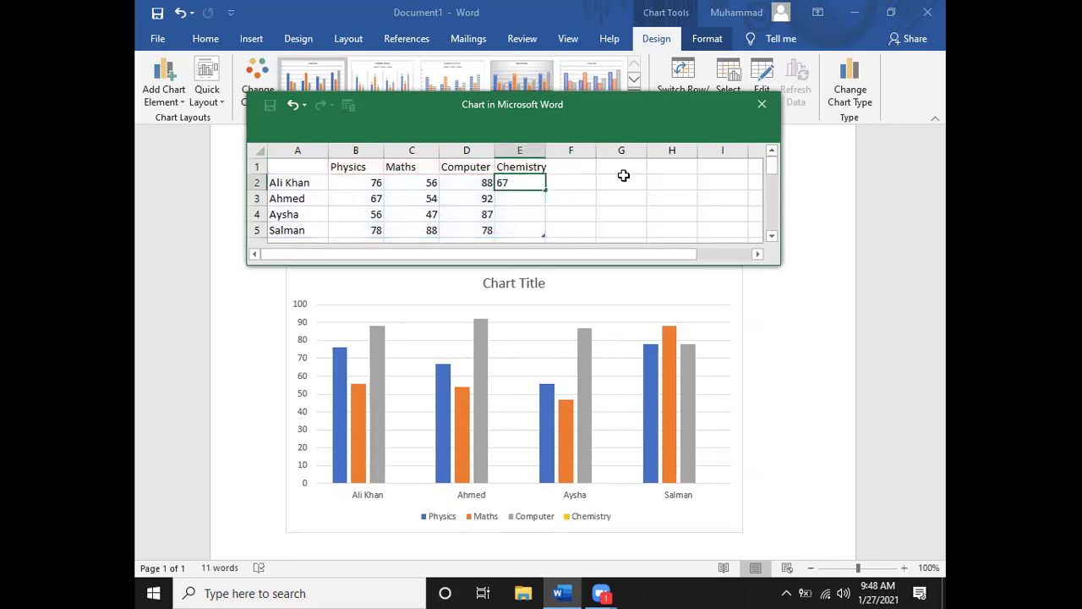
{"action": "left_click", "coordinate": [542, 199]}
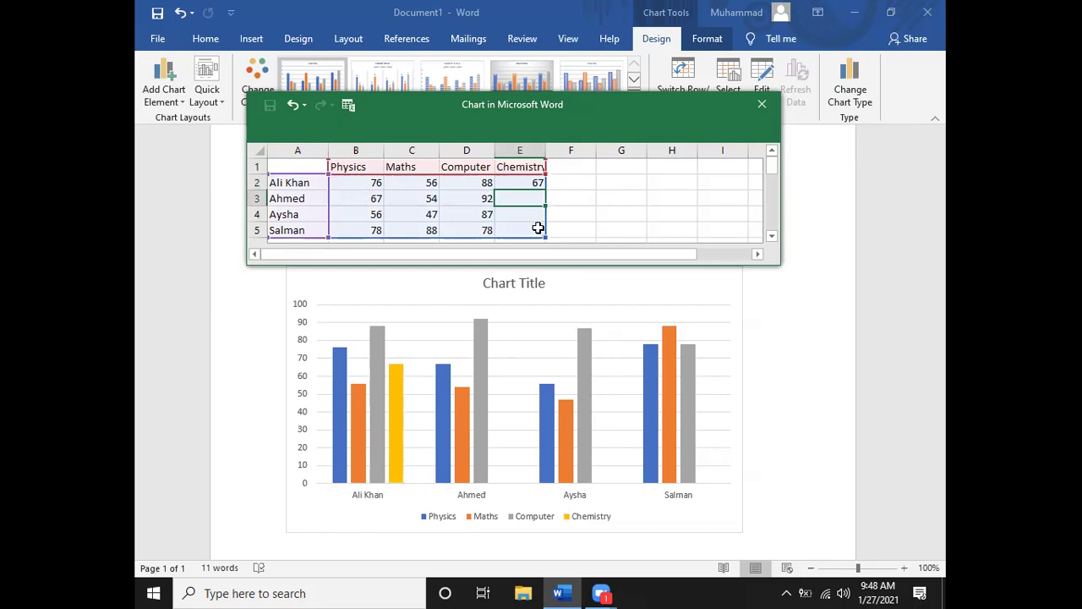
{"action": "type", "text": "65"}
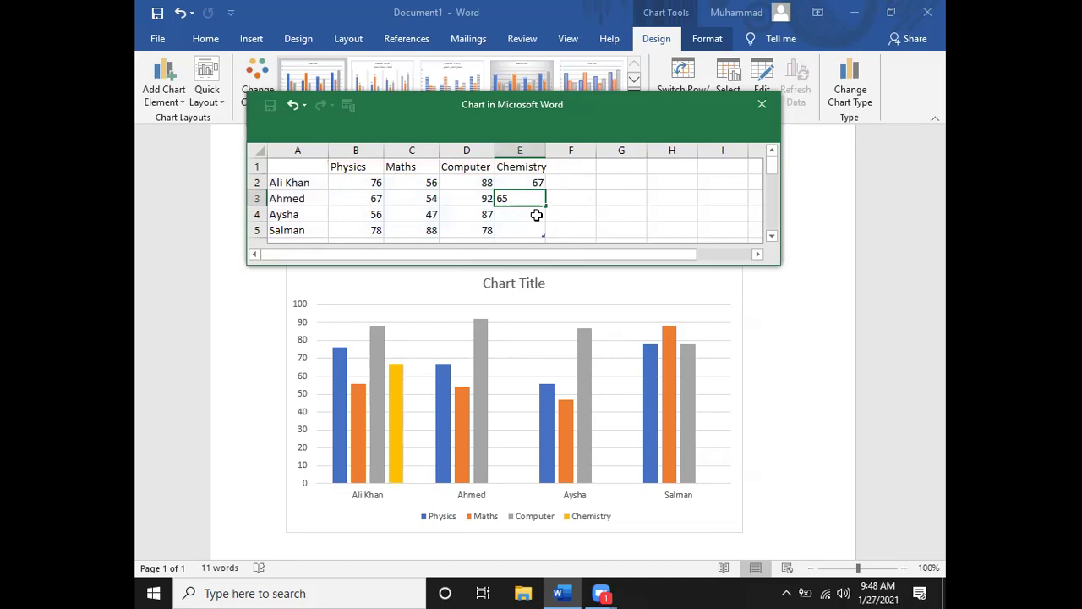
{"action": "left_click", "coordinate": [535, 216]}
{"action": "type", "text": "45"}
{"action": "left_click", "coordinate": [534, 230]}
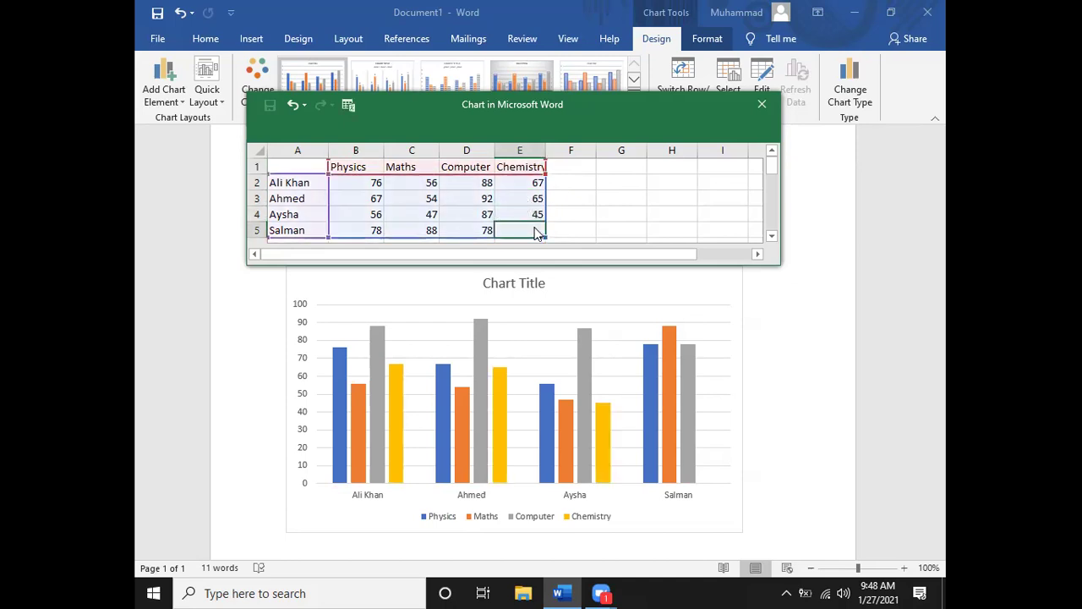
{"action": "type", "text": "78"}
{"action": "left_click", "coordinate": [594, 212]}
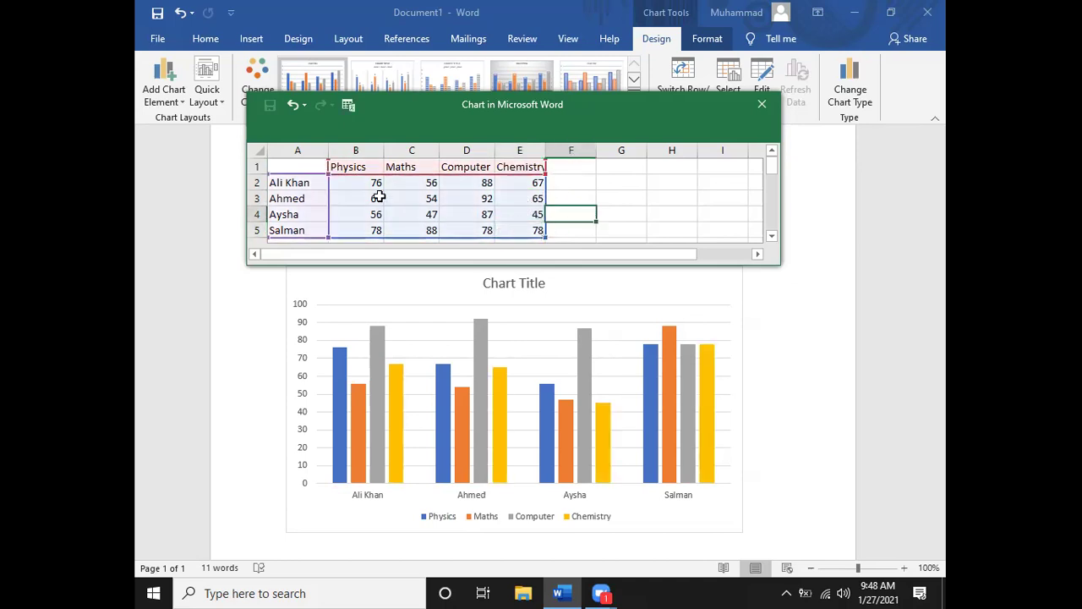
Add a fifth student's name in cell A6 of the chart's data sheet
{"action": "scroll", "coordinate": [338, 209], "scroll_direction": "down", "scroll_amount": 1}
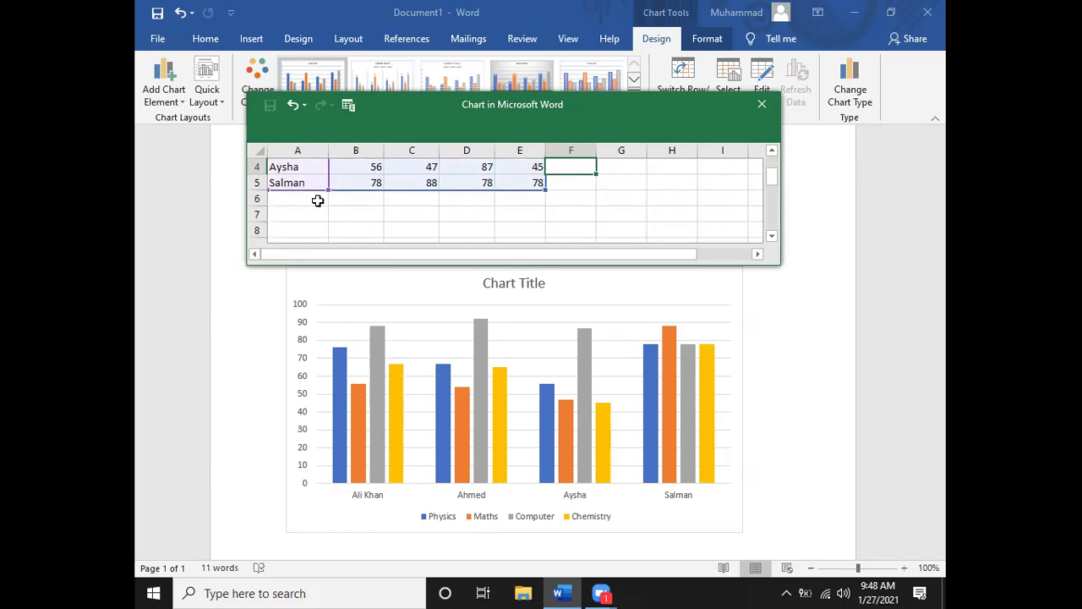
{"action": "left_click", "coordinate": [317, 199]}
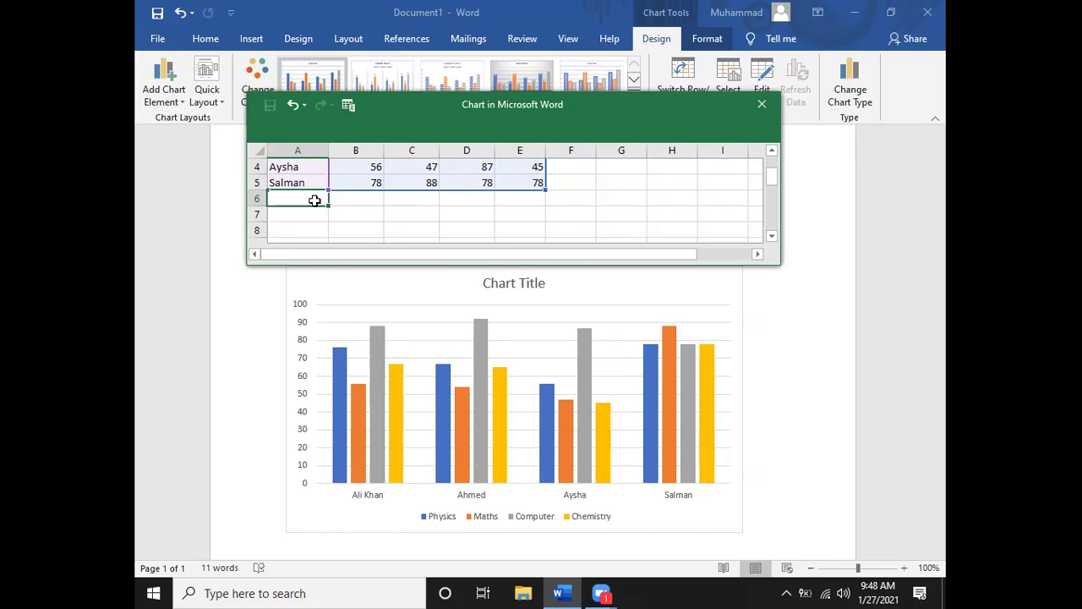
{"action": "type", "text": "Ki"}
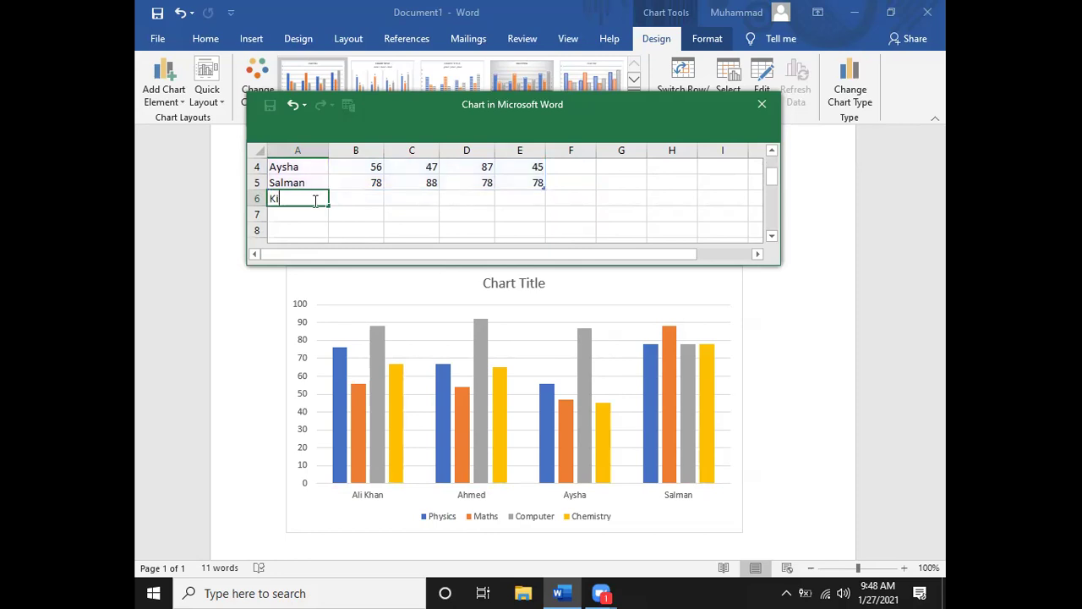
{"action": "type", "text": "nza"}
Set the fifth student's marks in cells B6 to E6 to 56, 78, 45 and 88, and close the data sheet
{"action": "left_click", "coordinate": [350, 197]}
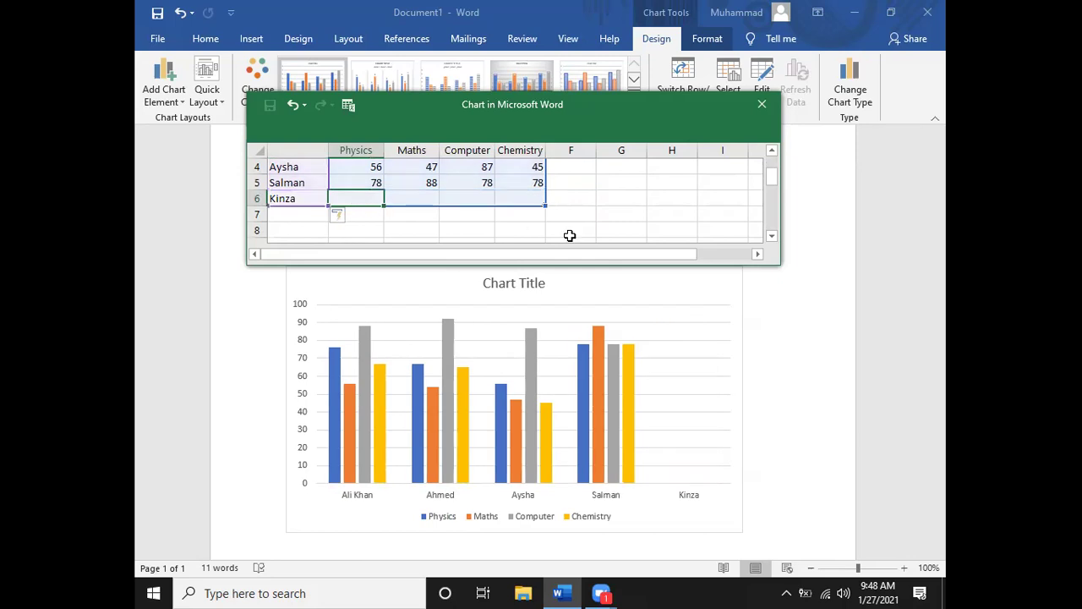
{"action": "type", "text": "56"}
{"action": "key", "text": "Tab"}
{"action": "type", "text": "78"}
{"action": "key", "text": "Tab"}
{"action": "type", "text": "45"}
{"action": "key", "text": "Tab"}
{"action": "type", "text": "88"}
{"action": "key", "text": "Tab"}
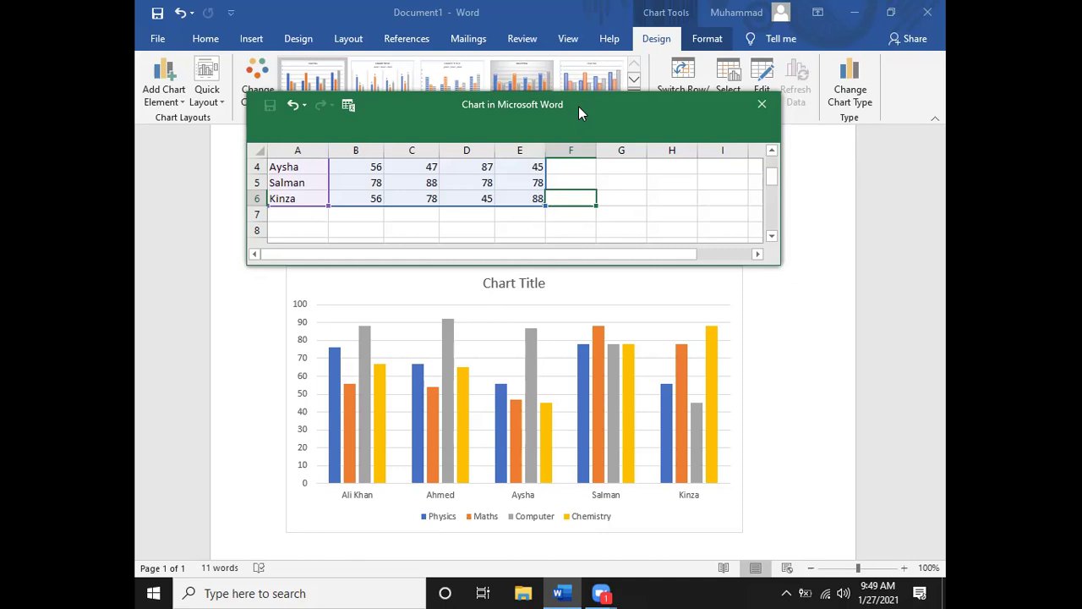
{"action": "left_click_drag", "start_coordinate": [578, 106], "coordinate": [577, 142]}
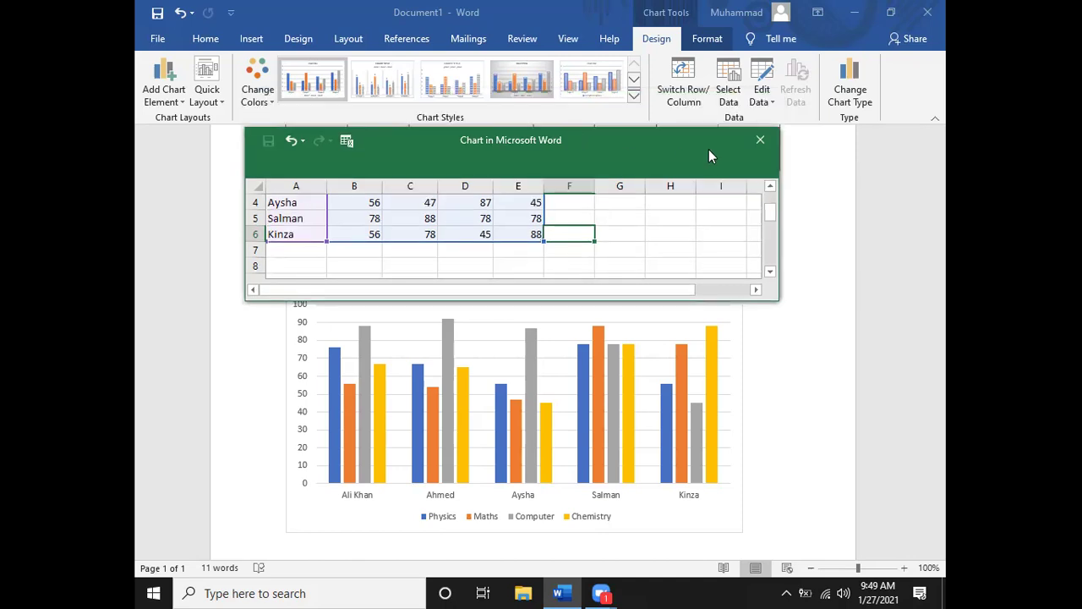
{"action": "left_click", "coordinate": [760, 144]}
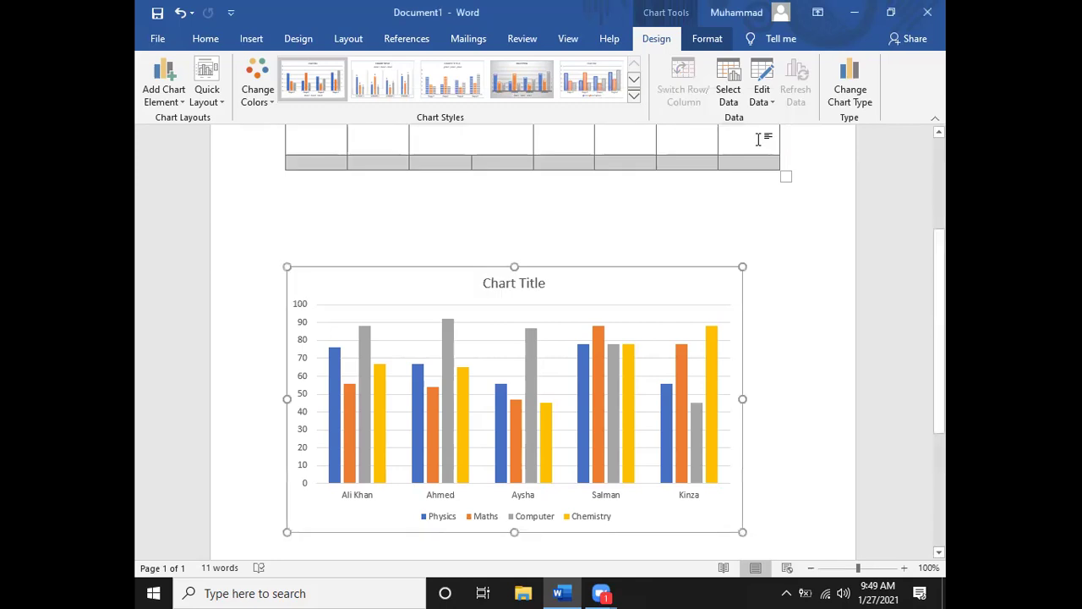
Replace the chart's placeholder title with "Result IXC"
{"action": "left_click", "coordinate": [529, 283]}
{"action": "double_click", "coordinate": [529, 282]}
{"action": "left_click", "coordinate": [522, 283]}
{"action": "left_click", "coordinate": [394, 281]}
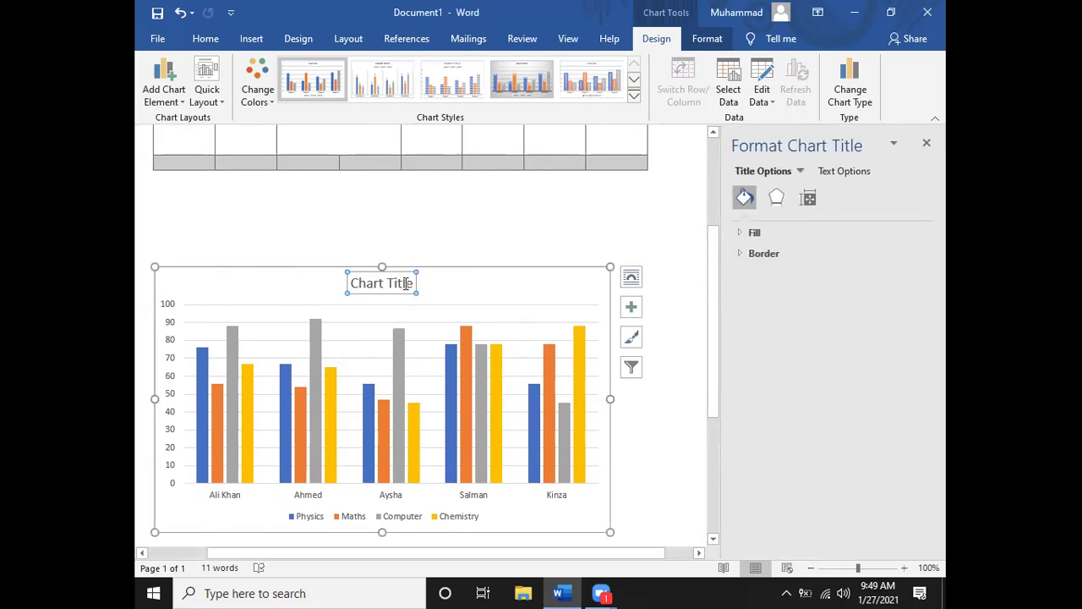
{"action": "triple_click", "coordinate": [355, 280]}
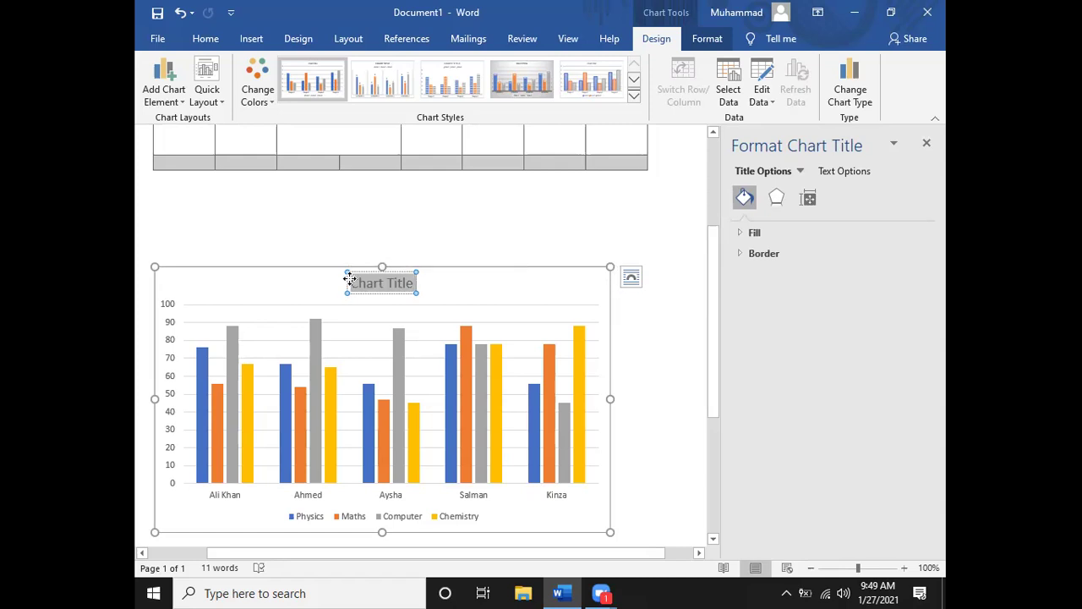
{"action": "type", "text": "Resutl"}
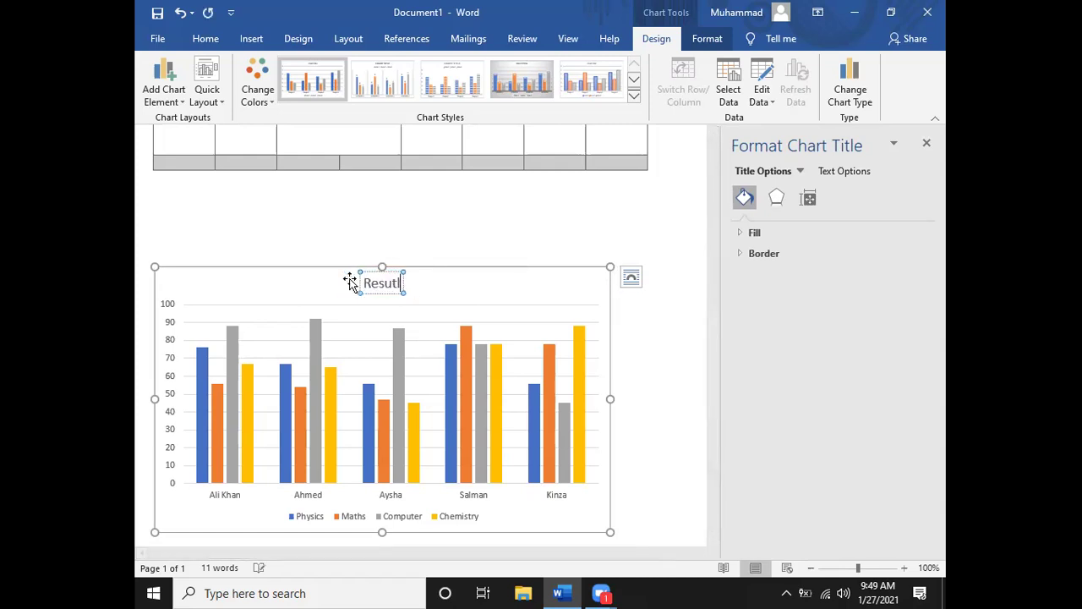
{"action": "key", "text": "BackSpace"}
{"action": "key", "text": "BackSpace"}
{"action": "type", "text": "lt IXC"}
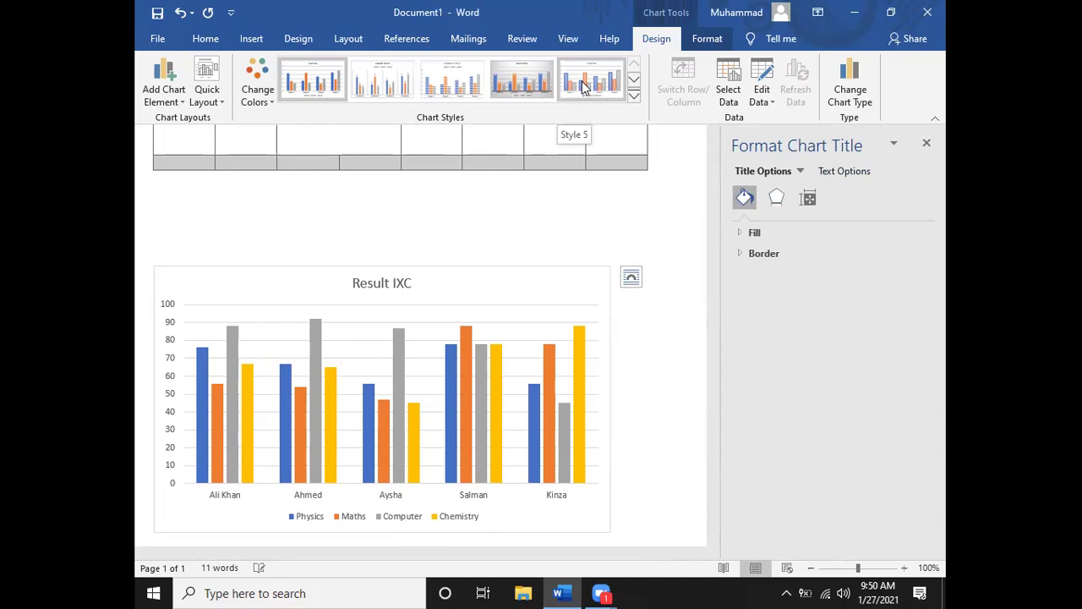
Apply the chart style with a dark grey background and solid coloured columns
{"action": "left_click", "coordinate": [634, 100]}
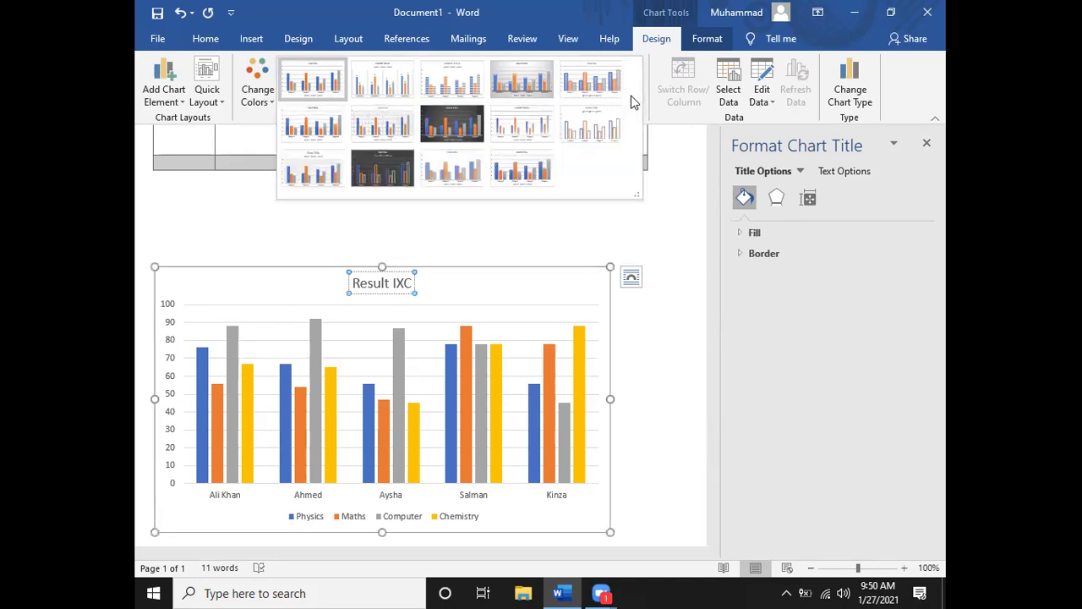
{"action": "left_click", "coordinate": [474, 127]}
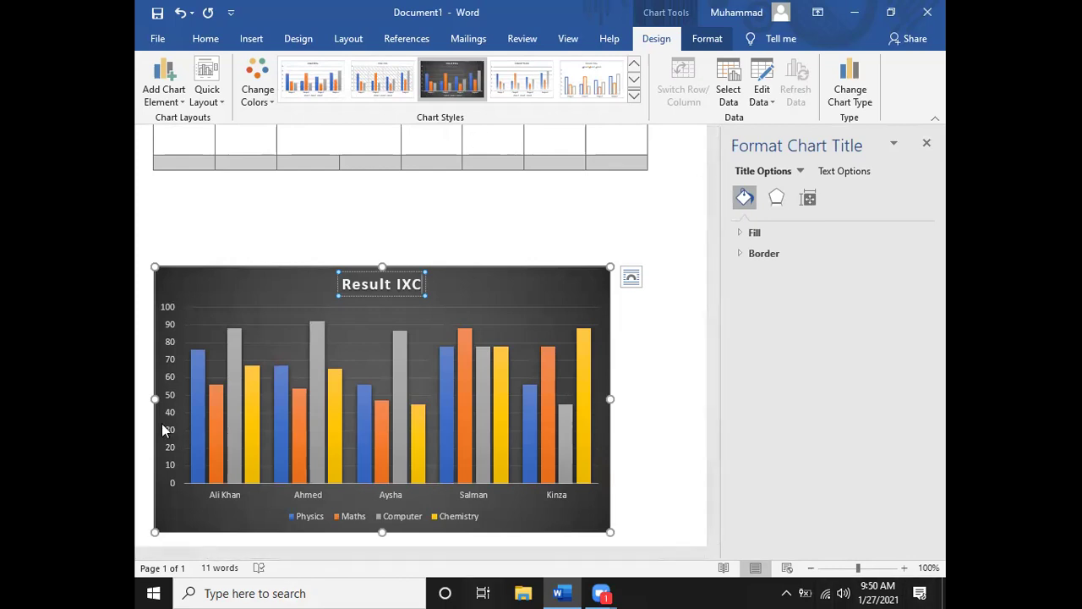
Give the chart title box a solid fill, trying the no fill and automatic options as well
{"action": "left_click", "coordinate": [747, 233]}
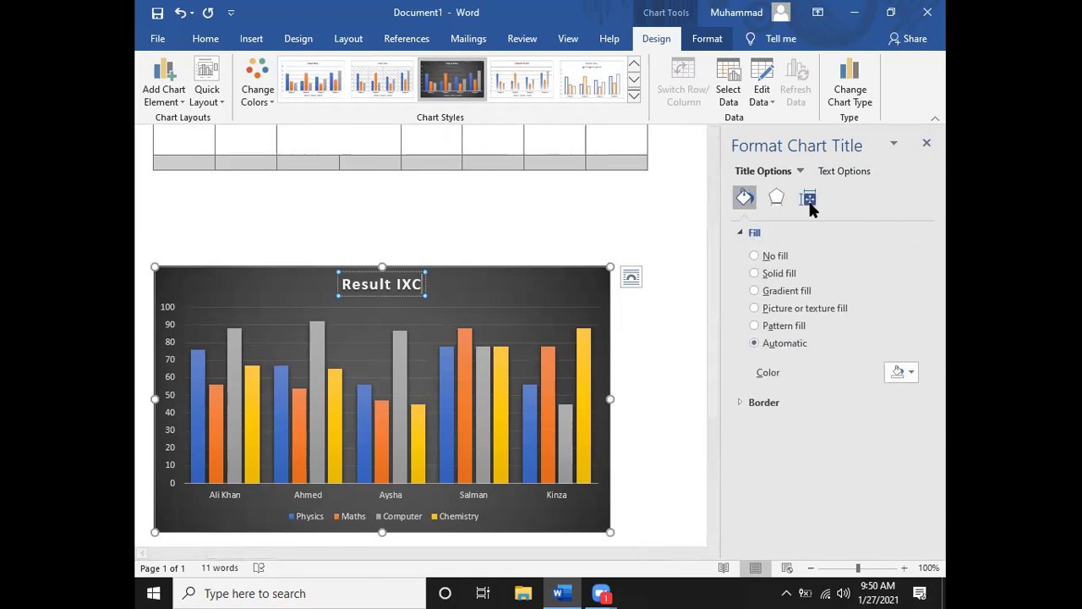
{"action": "left_click", "coordinate": [755, 256]}
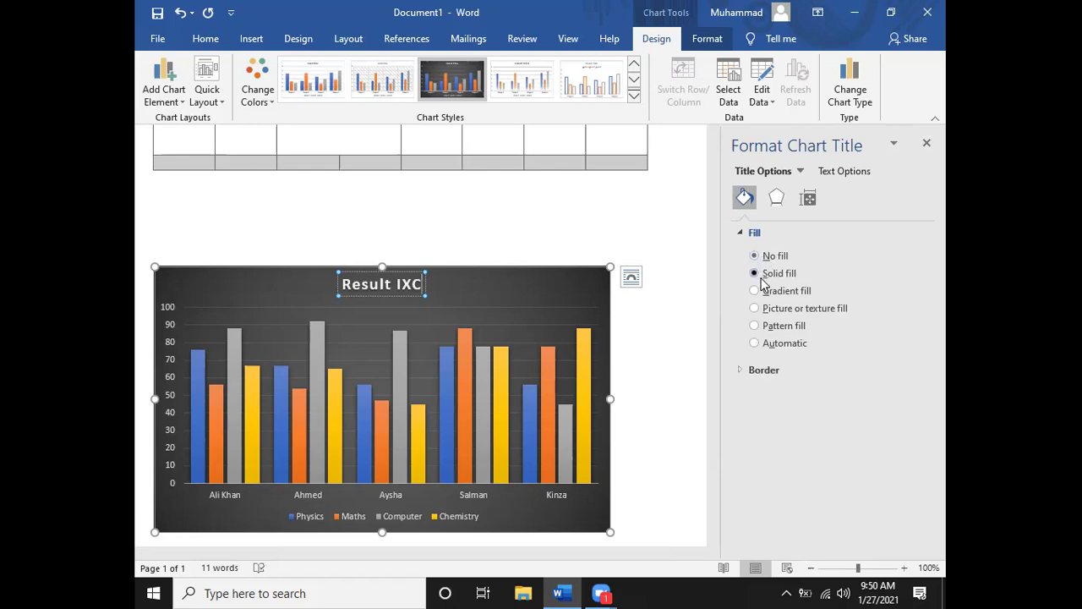
{"action": "left_click", "coordinate": [755, 274]}
{"action": "left_click", "coordinate": [526, 295]}
{"action": "left_click", "coordinate": [406, 284]}
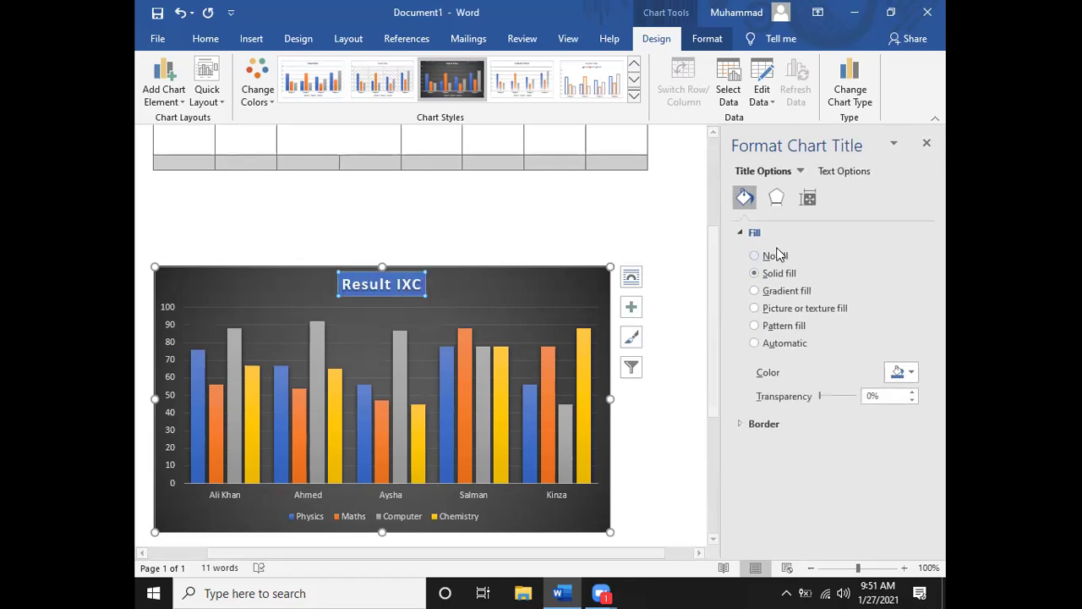
{"action": "left_click", "coordinate": [769, 344]}
{"action": "left_click", "coordinate": [770, 257]}
{"action": "left_click", "coordinate": [768, 273]}
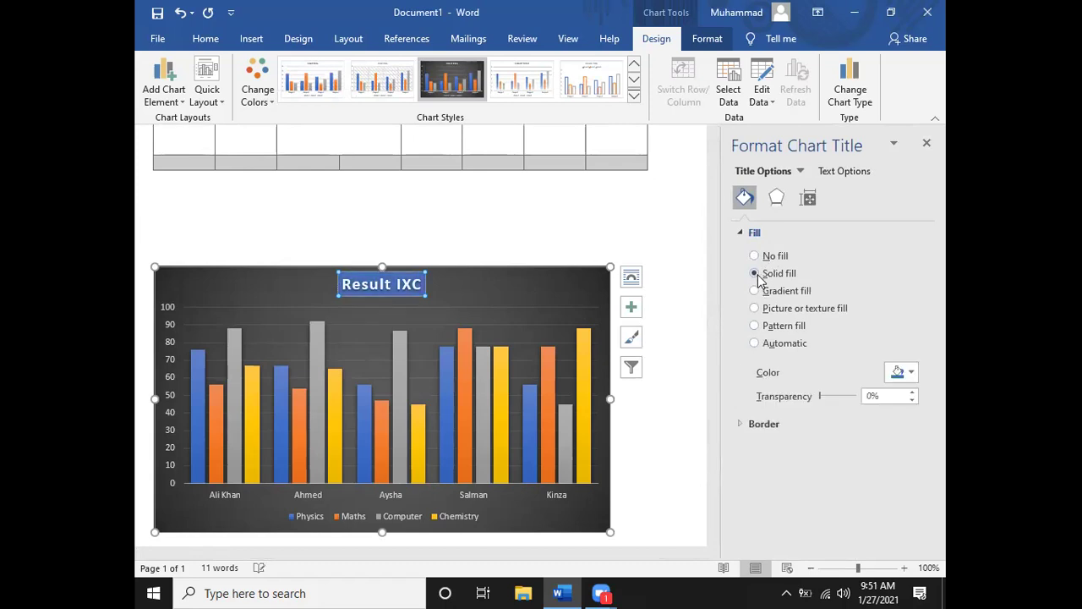
Try standard yellow as the chart title's fill colour and replace it with a light blue theme shade
{"action": "left_click", "coordinate": [912, 374]}
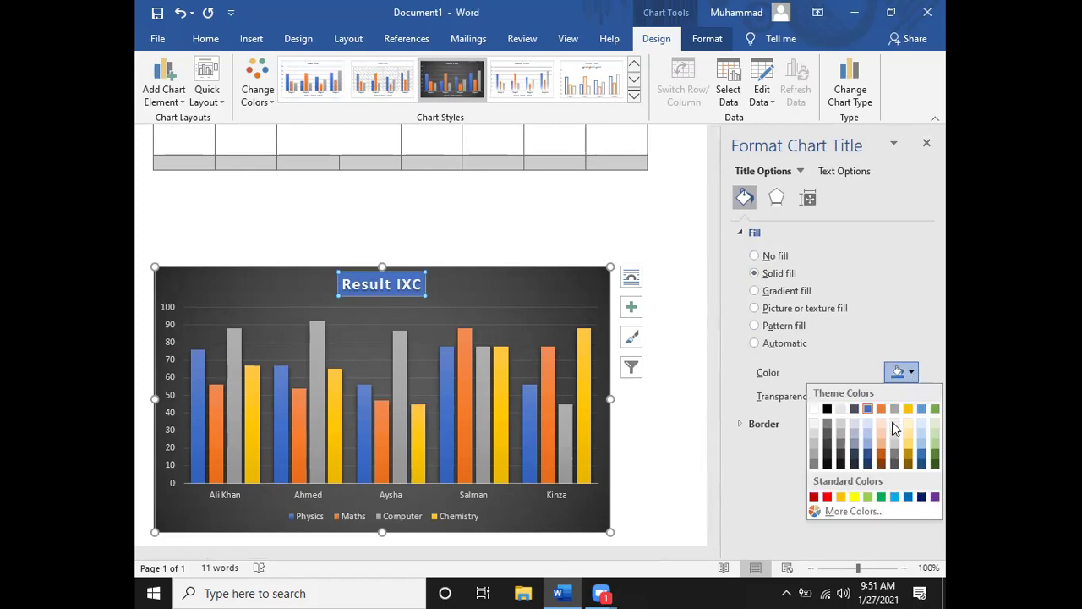
{"action": "left_click", "coordinate": [854, 497]}
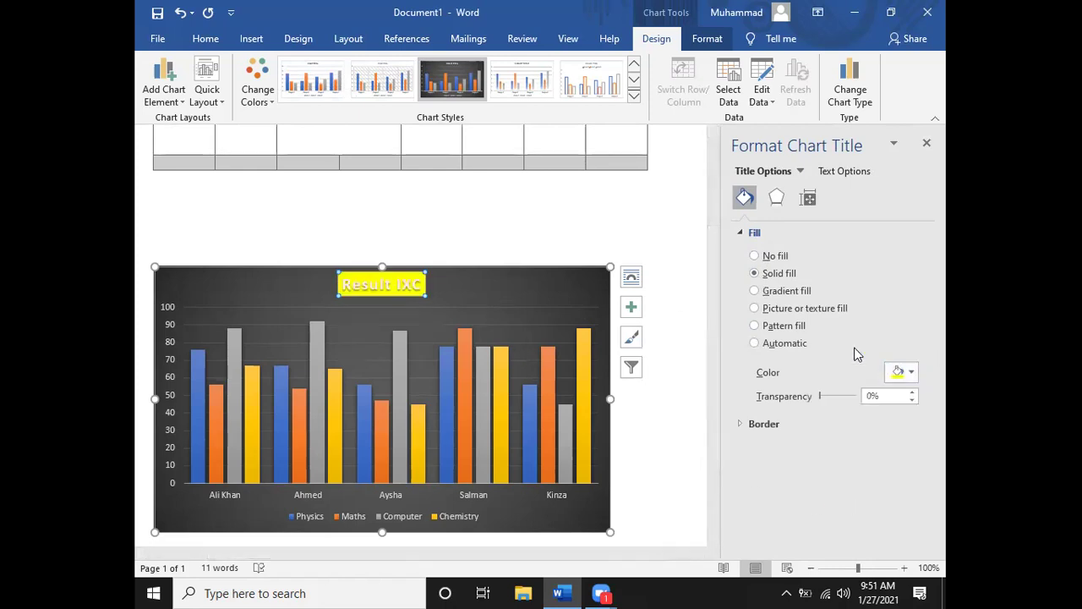
{"action": "left_click", "coordinate": [911, 373]}
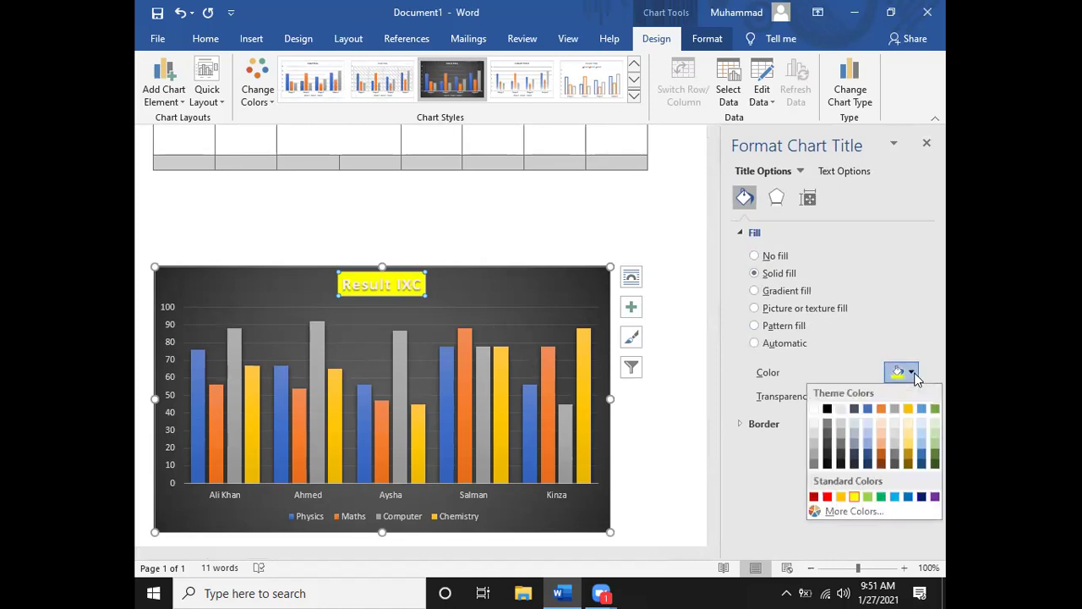
{"action": "left_click", "coordinate": [921, 446]}
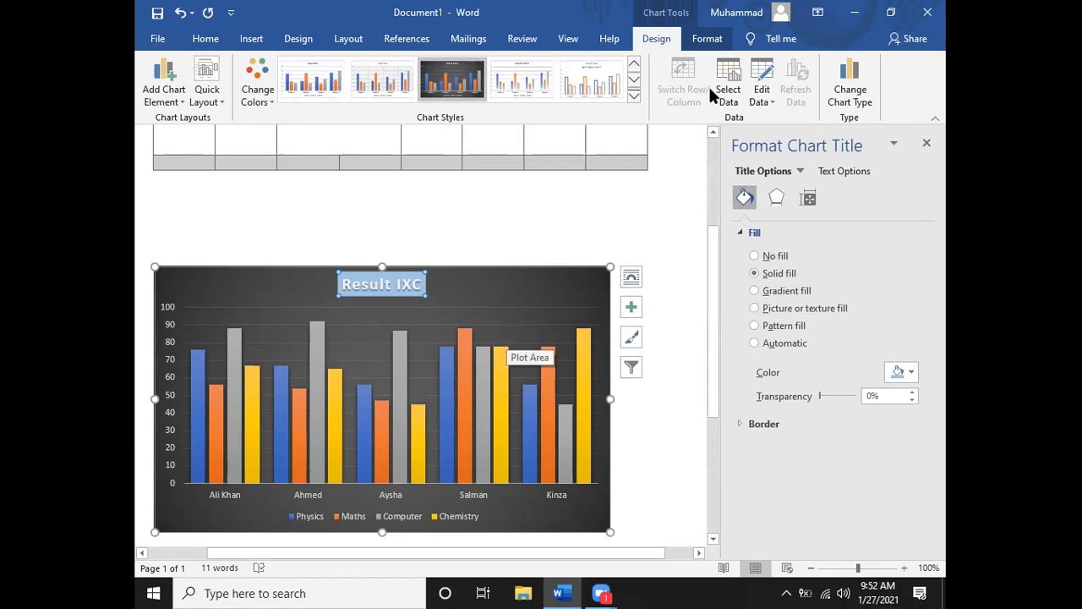
Open the chart's data in Excel, enlarge and reposition its window, and bring all the student rows into view
{"action": "left_click", "coordinate": [762, 95]}
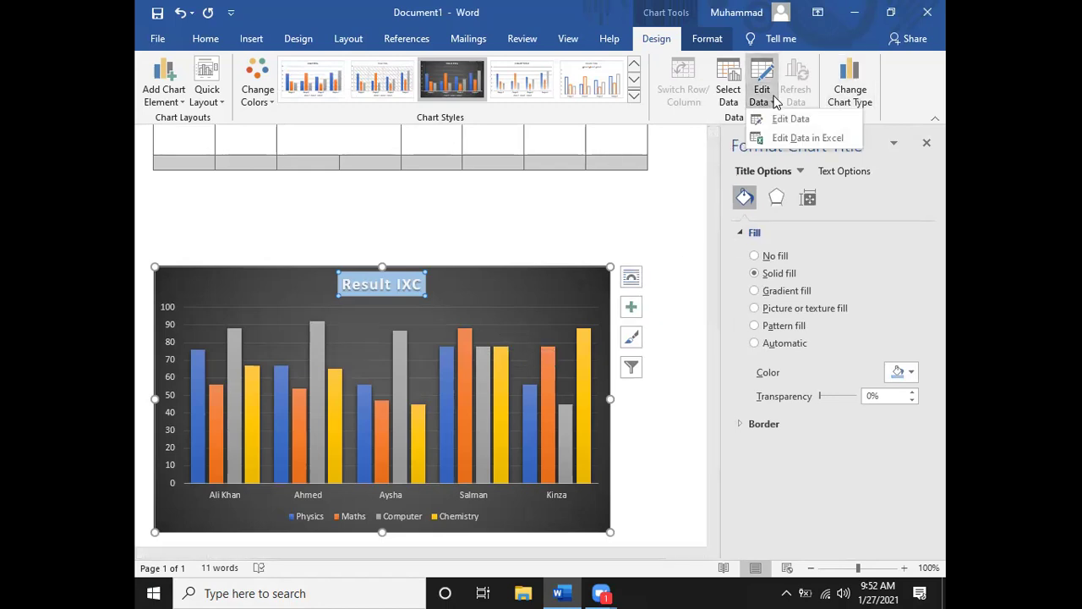
{"action": "left_click", "coordinate": [842, 139]}
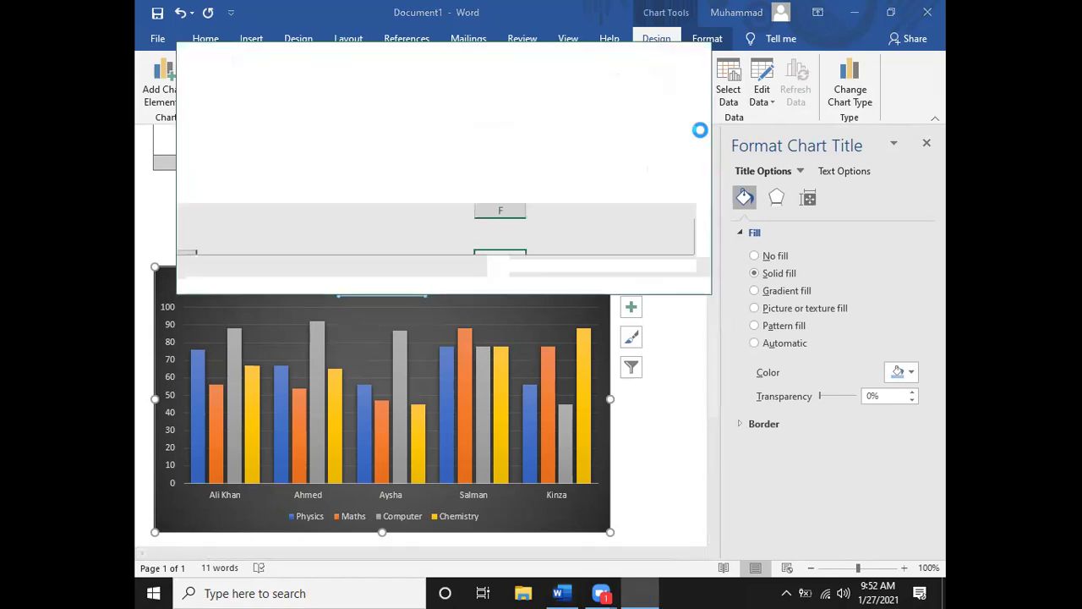
{"action": "left_click_drag", "start_coordinate": [707, 290], "coordinate": [766, 381]}
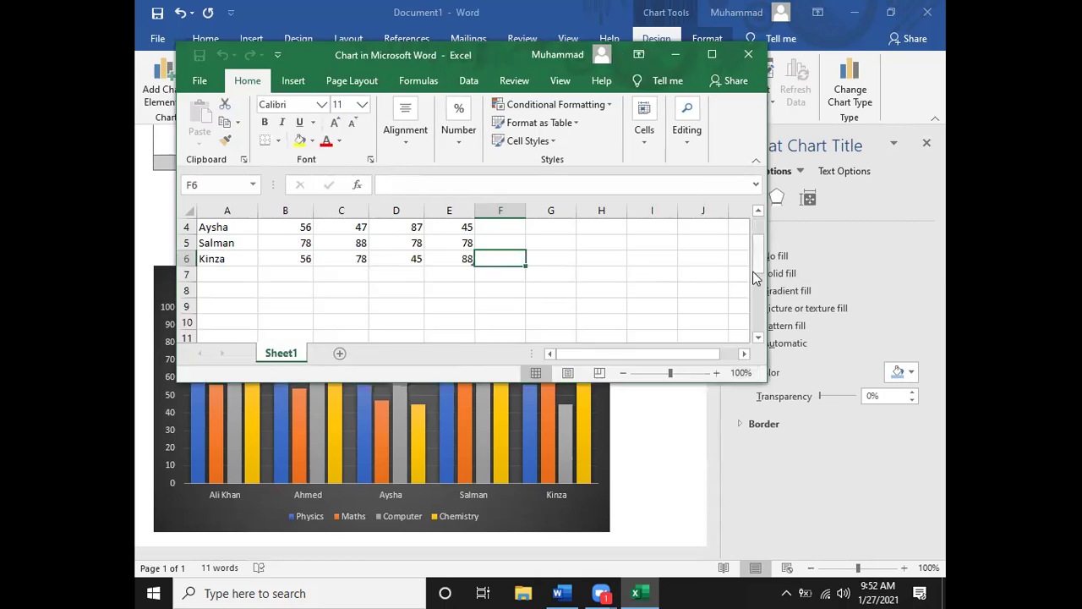
{"action": "left_click_drag", "start_coordinate": [761, 248], "coordinate": [766, 225]}
{"action": "left_click", "coordinate": [625, 253]}
{"action": "left_click", "coordinate": [472, 274]}
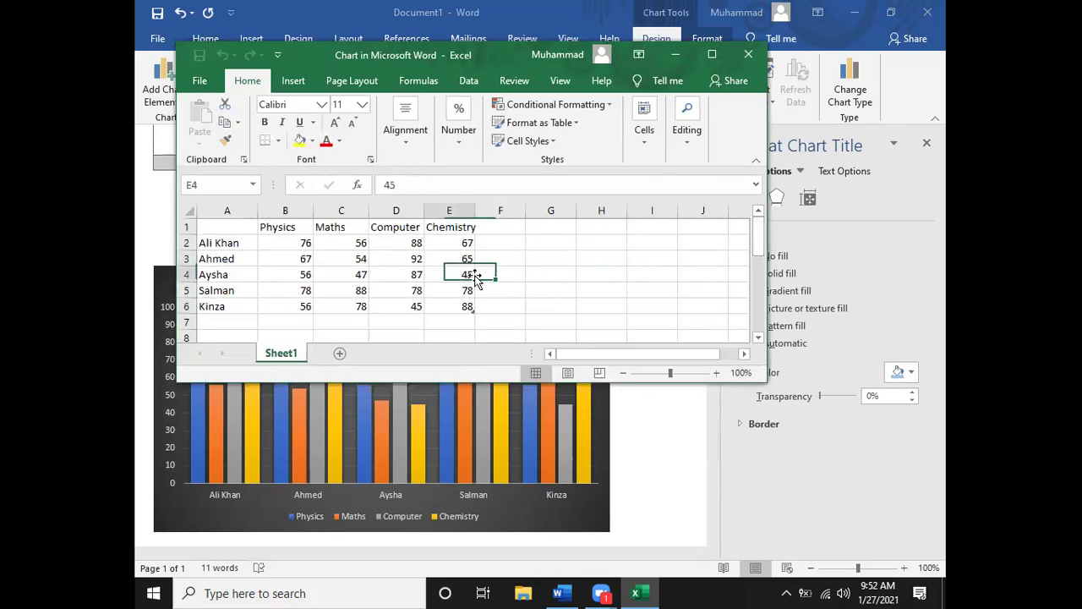
{"action": "left_click", "coordinate": [466, 307]}
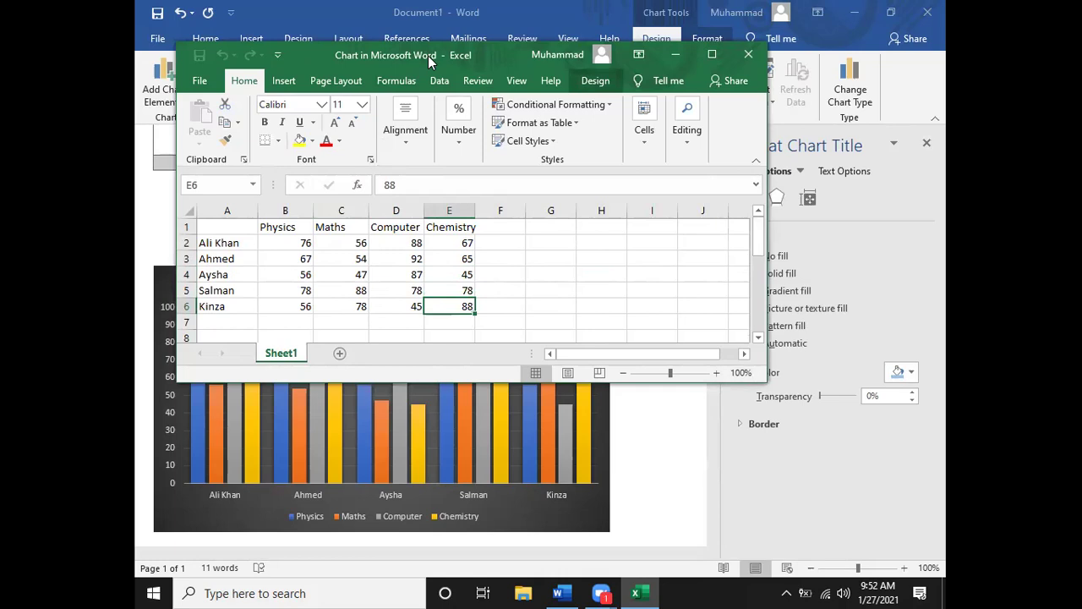
{"action": "left_click_drag", "start_coordinate": [428, 56], "coordinate": [508, 100]}
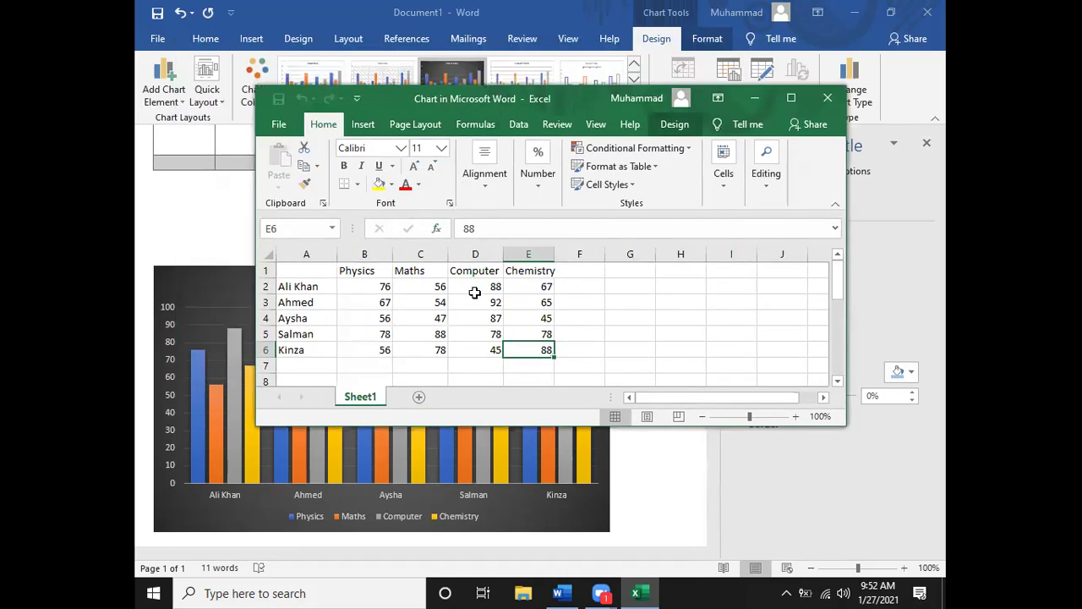
{"action": "left_click_drag", "start_coordinate": [487, 318], "coordinate": [486, 309]}
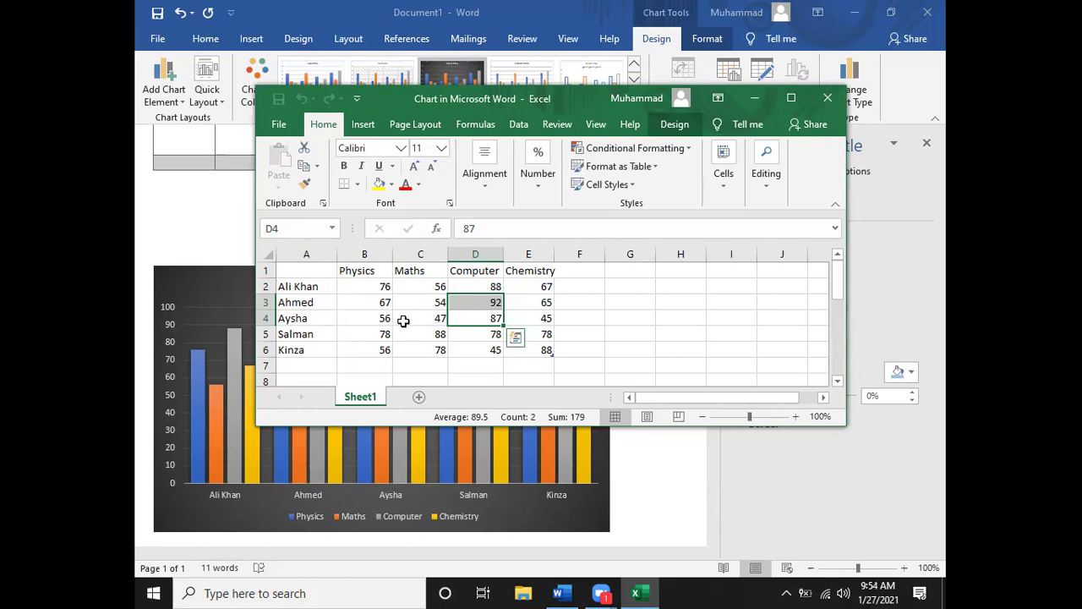
Change the Physics marks in cells B2 to B6 to 34, 45, 34, 45 and 56
{"action": "left_click", "coordinate": [370, 288]}
{"action": "type", "text": "34"}
{"action": "key", "text": "Return"}
{"action": "type", "text": "45"}
{"action": "key", "text": "Return"}
{"action": "type", "text": "34"}
{"action": "key", "text": "Return"}
{"action": "type", "text": "45"}
{"action": "key", "text": "Return"}
{"action": "type", "text": "56"}
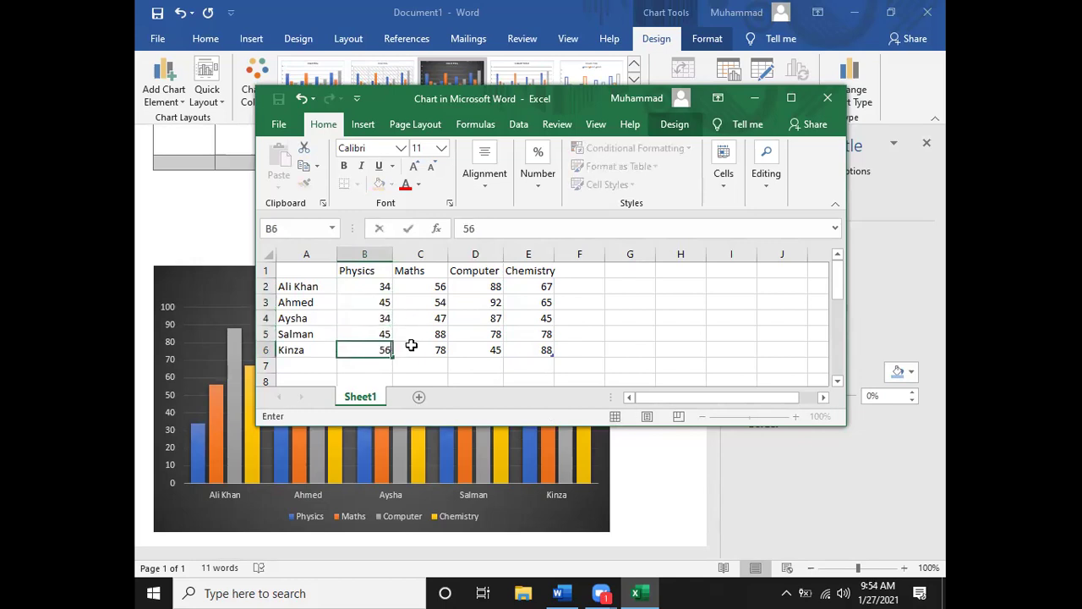
{"action": "left_click", "coordinate": [427, 302]}
{"action": "left_click", "coordinate": [373, 346]}
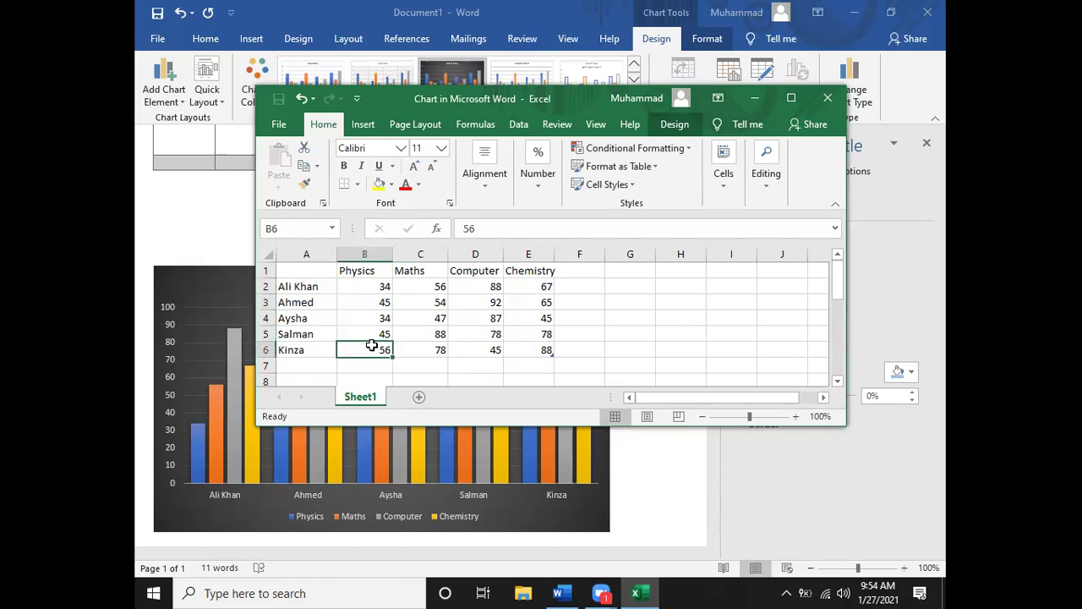
Change the Physics mark in B6 to 49 and the Maths marks in C2 to C6 to 23, 42, 34, 23 and 35
{"action": "type", "text": "49"}
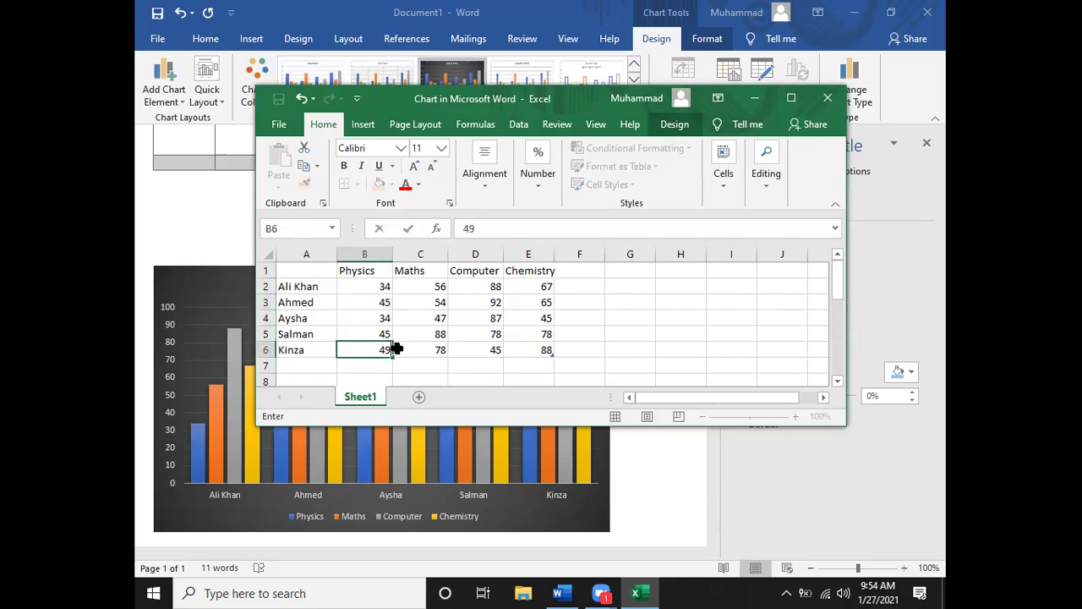
{"action": "left_click", "coordinate": [446, 332]}
{"action": "left_click", "coordinate": [440, 289]}
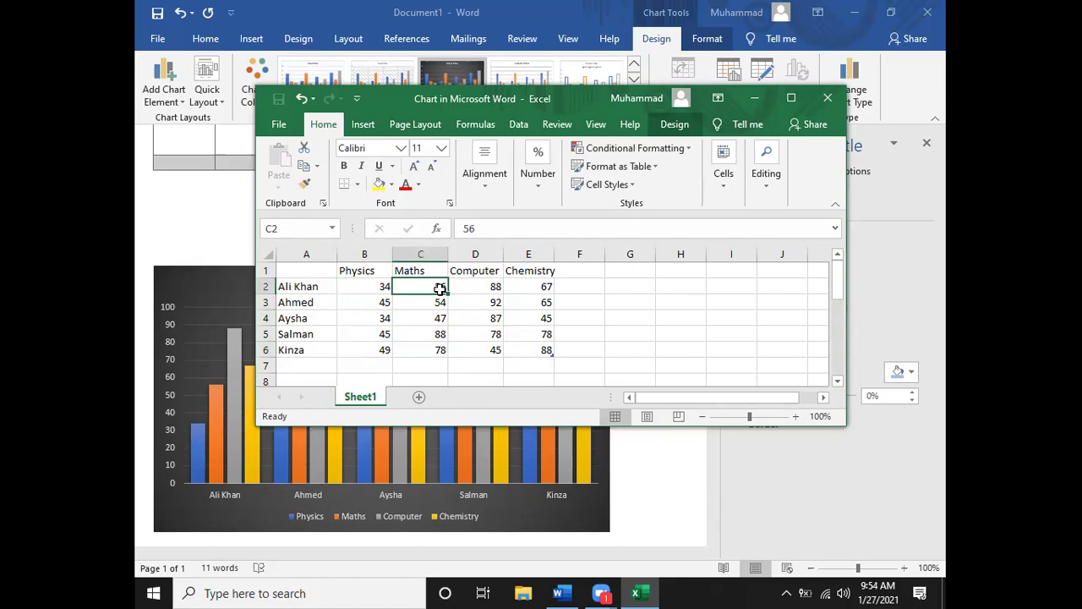
{"action": "type", "text": "23"}
{"action": "left_click", "coordinate": [438, 302]}
{"action": "type", "text": "4"}
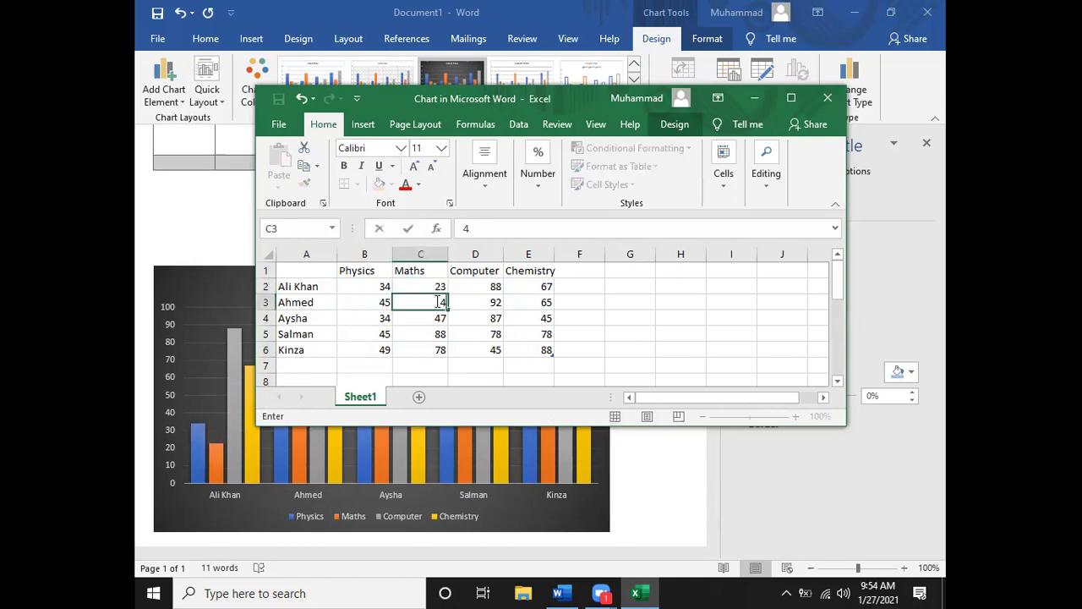
{"action": "type", "text": "2"}
{"action": "left_click", "coordinate": [436, 320]}
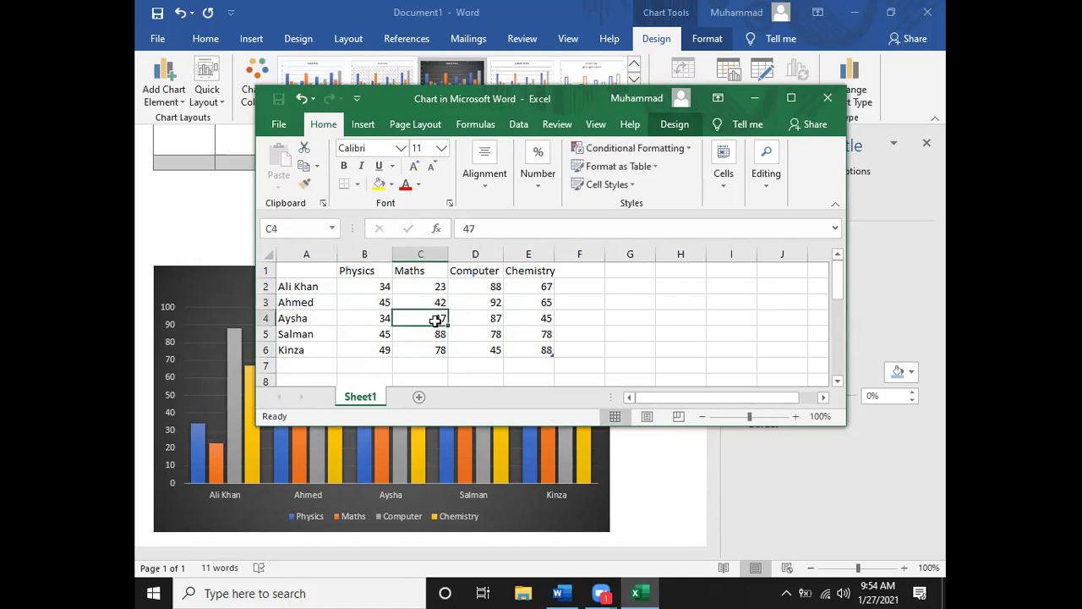
{"action": "type", "text": "34"}
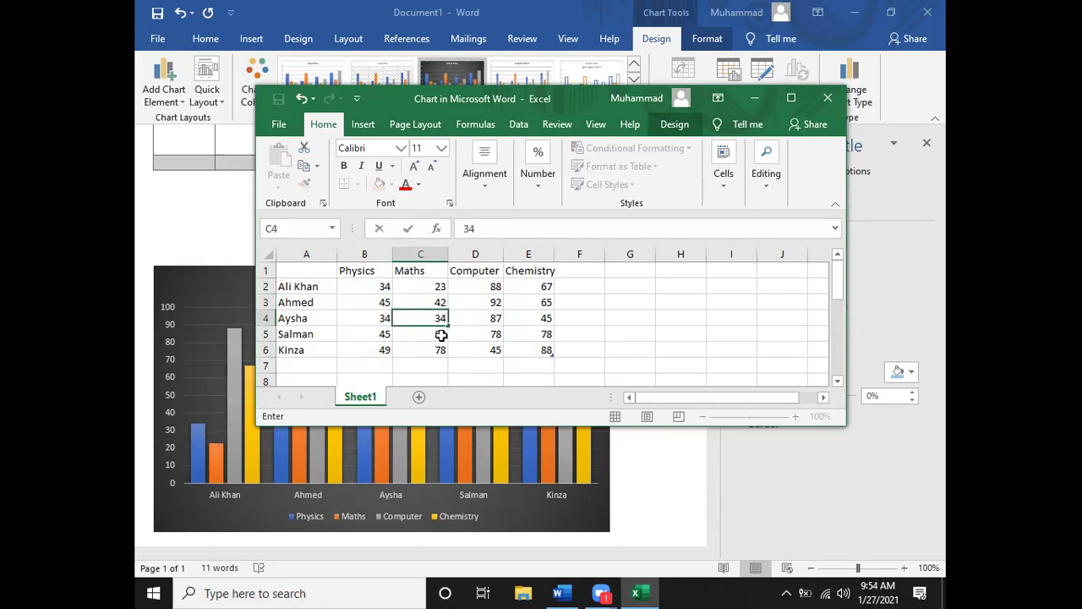
{"action": "left_click", "coordinate": [438, 337]}
{"action": "type", "text": "23"}
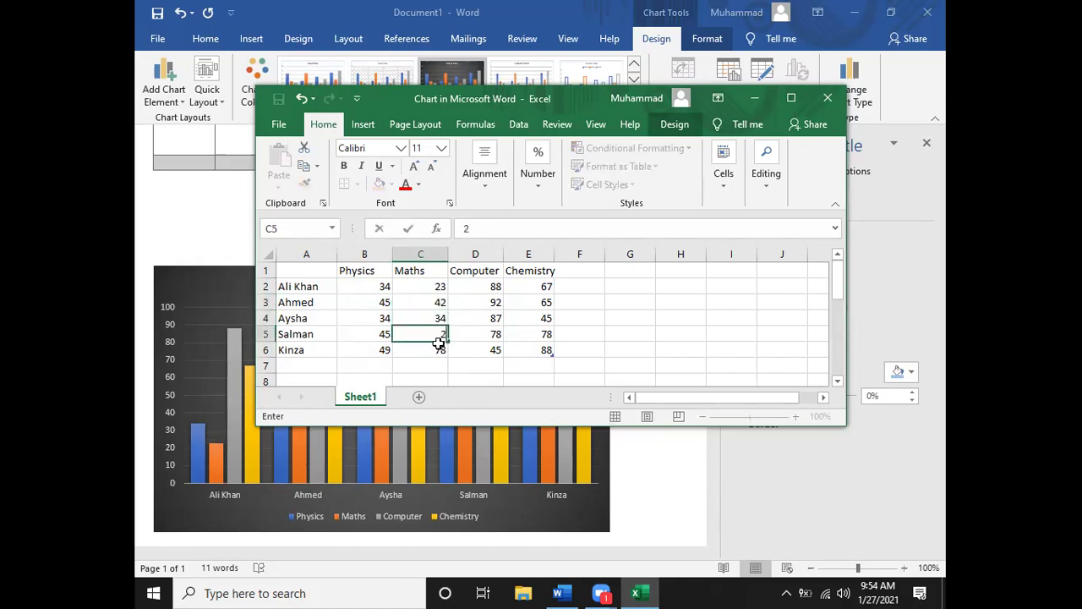
{"action": "left_click", "coordinate": [438, 350]}
{"action": "type", "text": "35"}
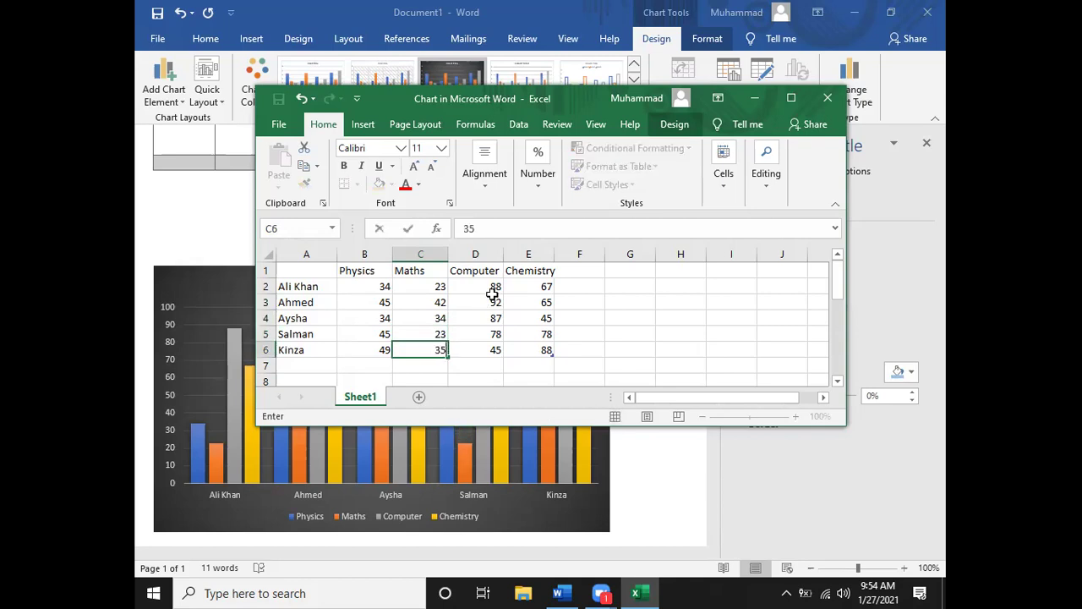
Change the Computer marks in cells D2 to D6 to 34, 34, 45, 34 and 22
{"action": "left_click", "coordinate": [495, 288]}
{"action": "type", "text": "34"}
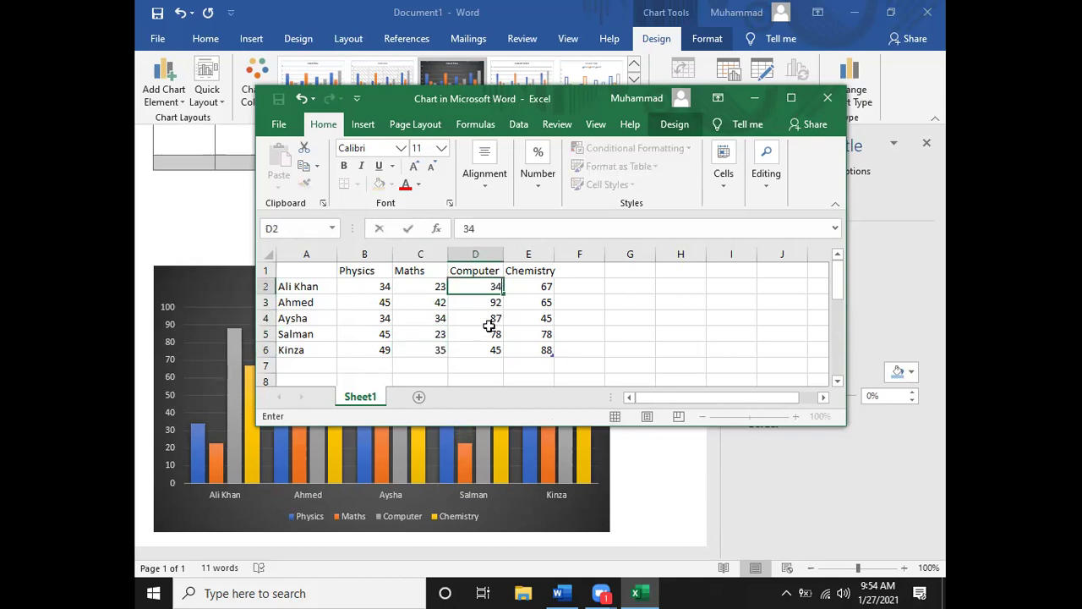
{"action": "left_click", "coordinate": [495, 302]}
{"action": "type", "text": "34"}
{"action": "left_click", "coordinate": [492, 316]}
{"action": "type", "text": "3"}
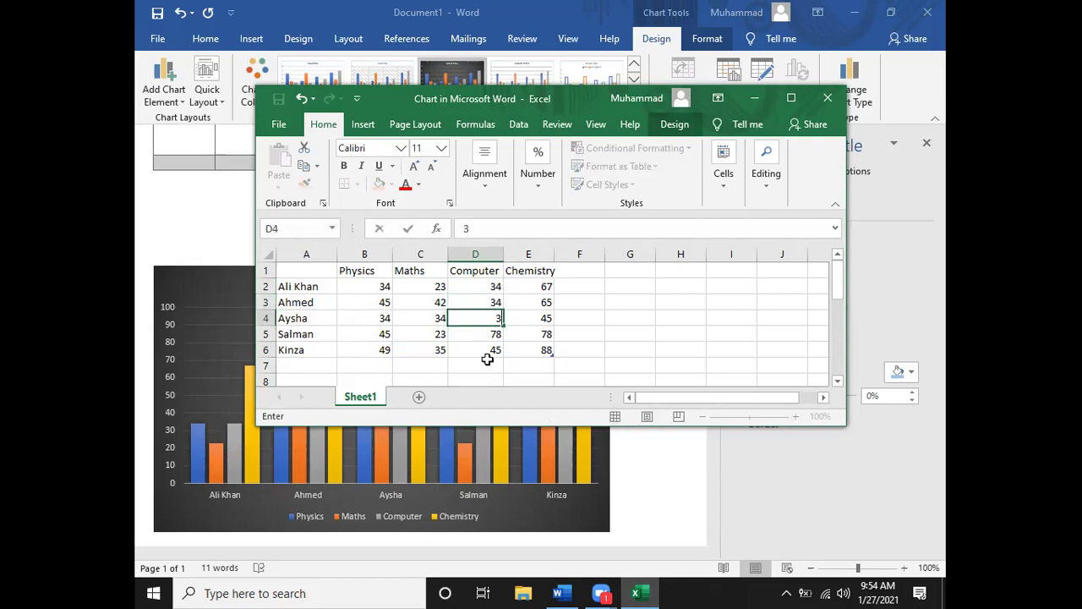
{"action": "key", "text": "BackSpace"}
{"action": "type", "text": "45"}
{"action": "left_click", "coordinate": [496, 335]}
{"action": "type", "text": "34"}
{"action": "left_click", "coordinate": [491, 344]}
{"action": "type", "text": "22"}
Change the Chemistry marks in cells E2 to E6 to 33, 33, 50, 32 and 12, and close the data sheet
{"action": "left_click", "coordinate": [544, 288]}
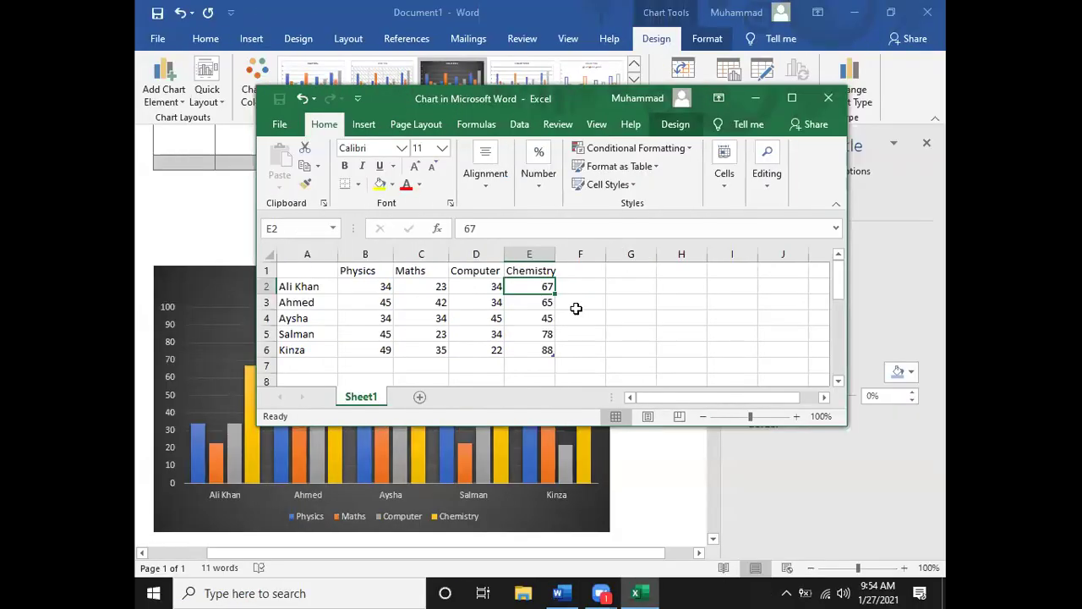
{"action": "left_click", "coordinate": [544, 314]}
{"action": "left_click", "coordinate": [550, 284]}
{"action": "type", "text": "33"}
{"action": "left_click", "coordinate": [541, 302]}
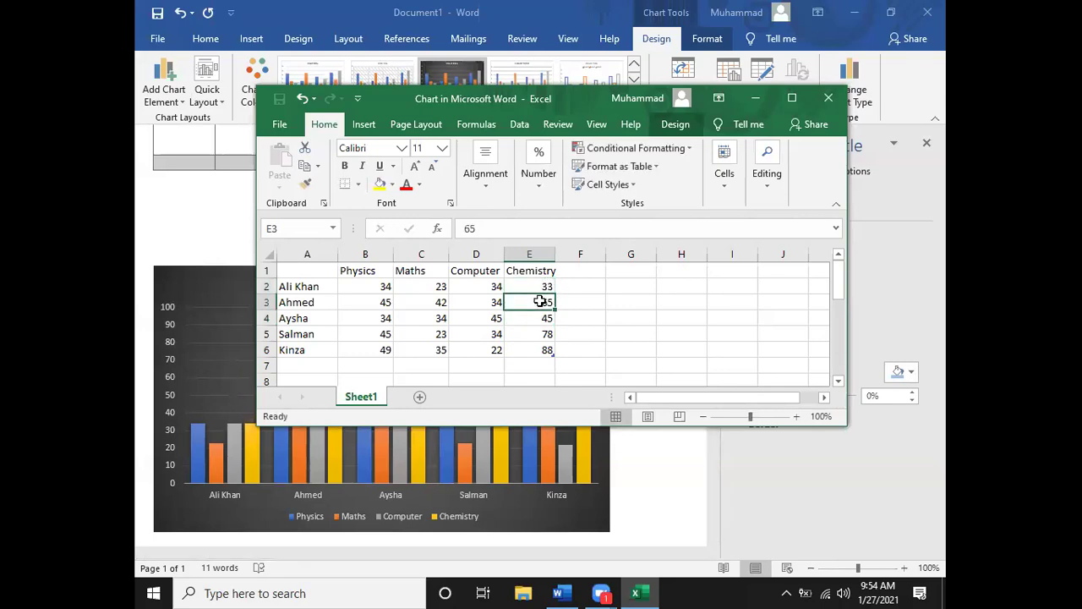
{"action": "type", "text": "33"}
{"action": "left_click", "coordinate": [543, 315]}
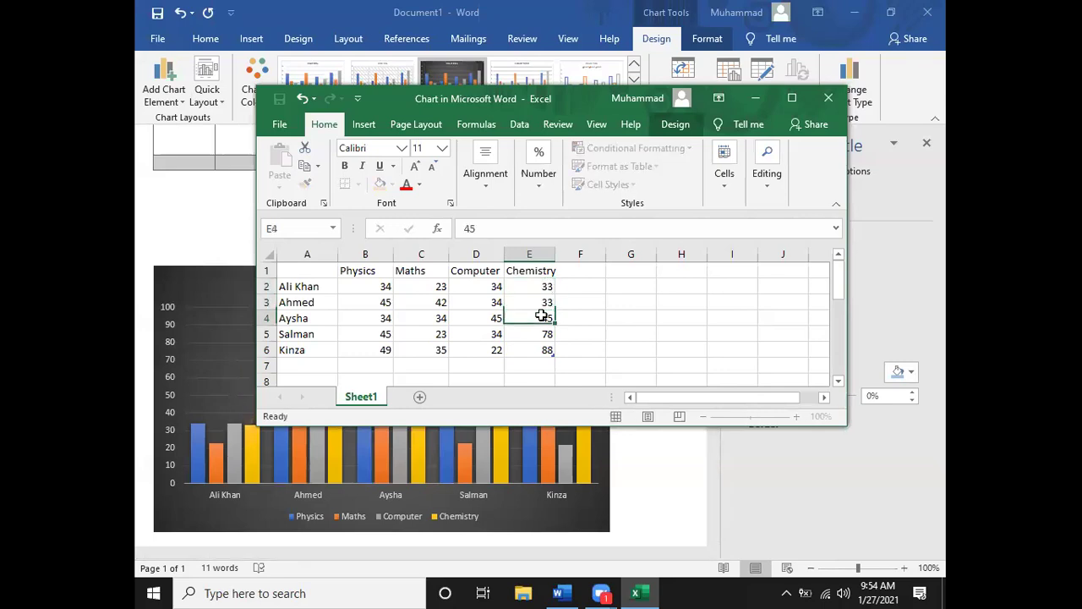
{"action": "type", "text": "5"}
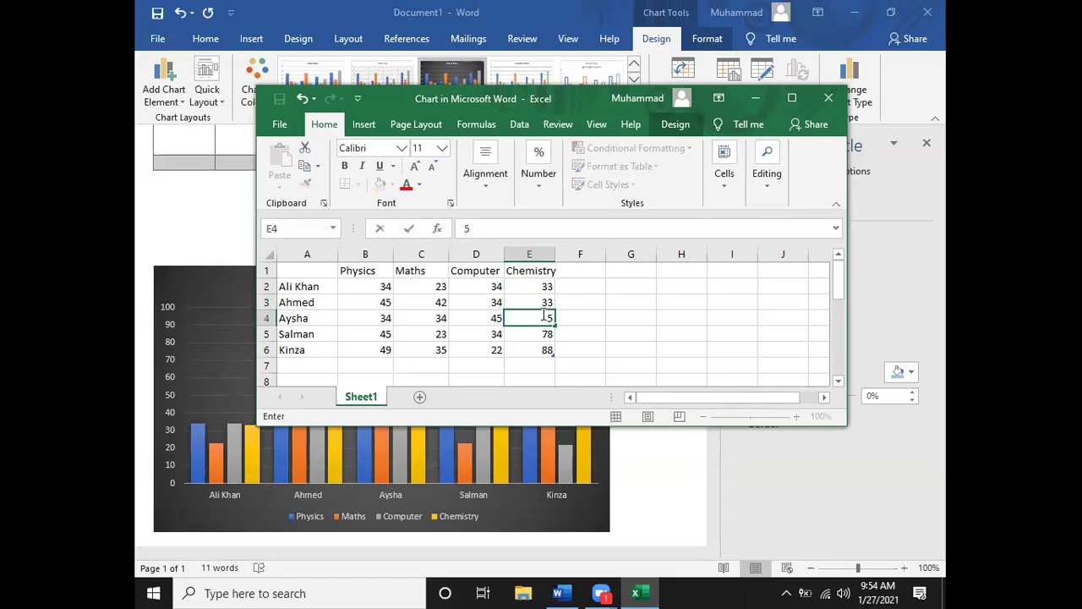
{"action": "type", "text": "0"}
{"action": "left_click", "coordinate": [543, 330]}
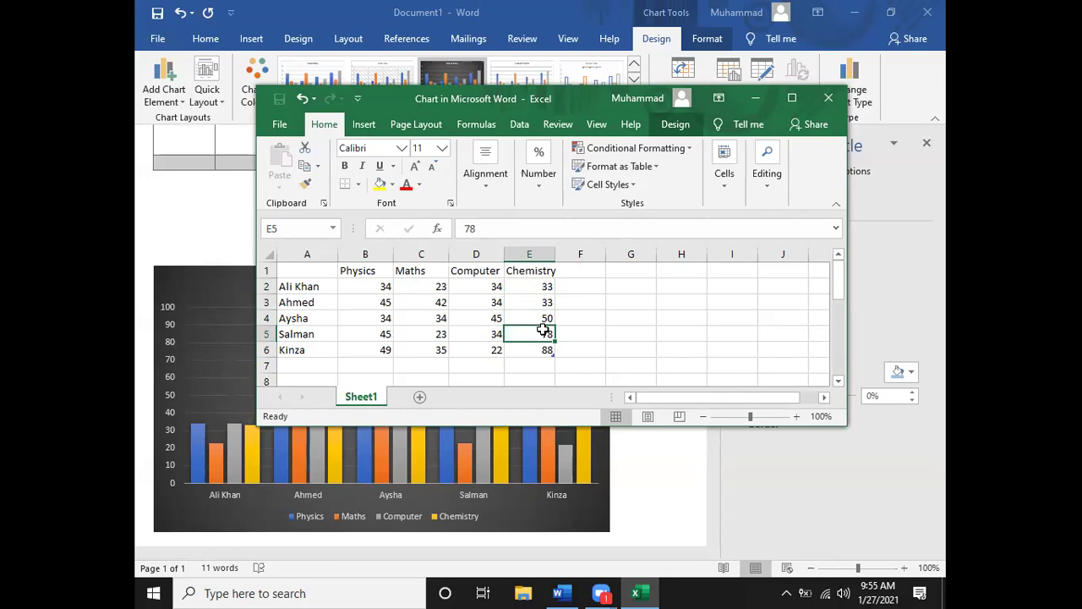
{"action": "type", "text": "32"}
{"action": "left_click", "coordinate": [545, 349]}
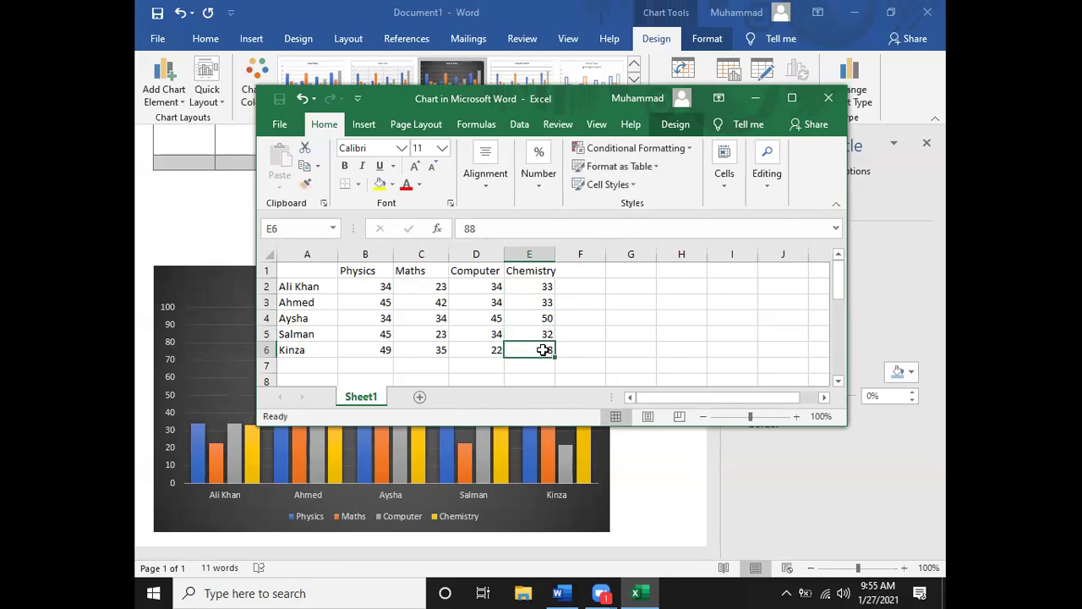
{"action": "type", "text": "12"}
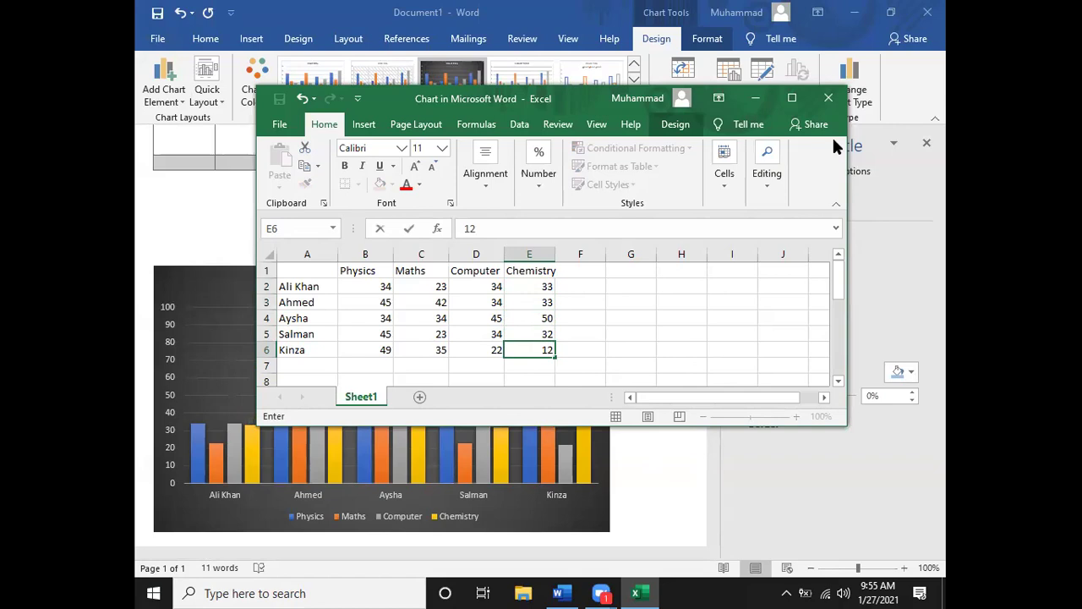
{"action": "left_click", "coordinate": [832, 100]}
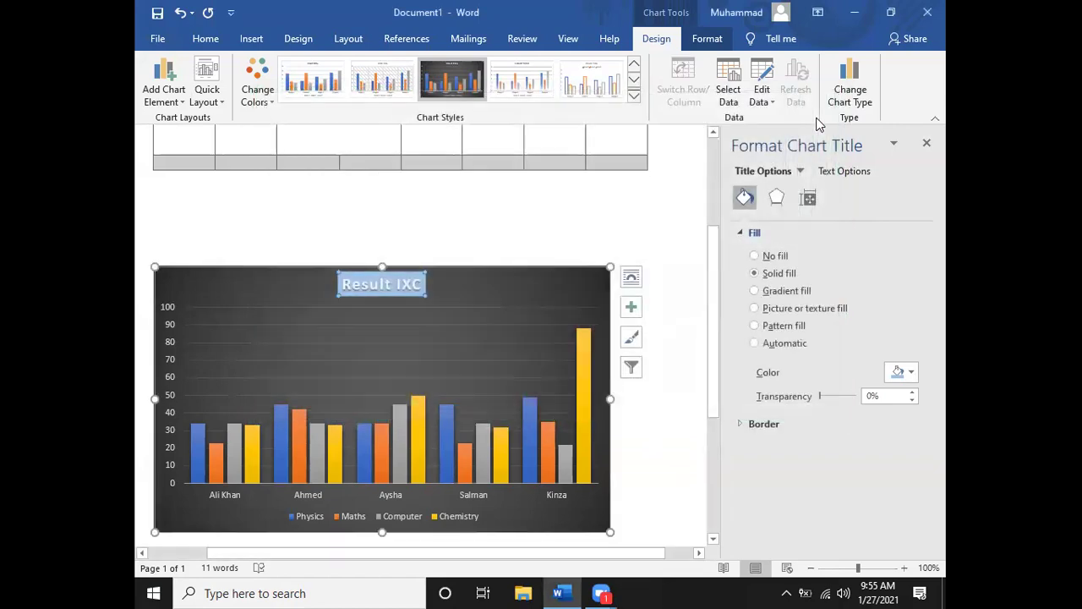
Reopen the chart's data in Excel and review the marks in the Physics, Maths, Computer and Chemistry columns
{"action": "left_click", "coordinate": [773, 104]}
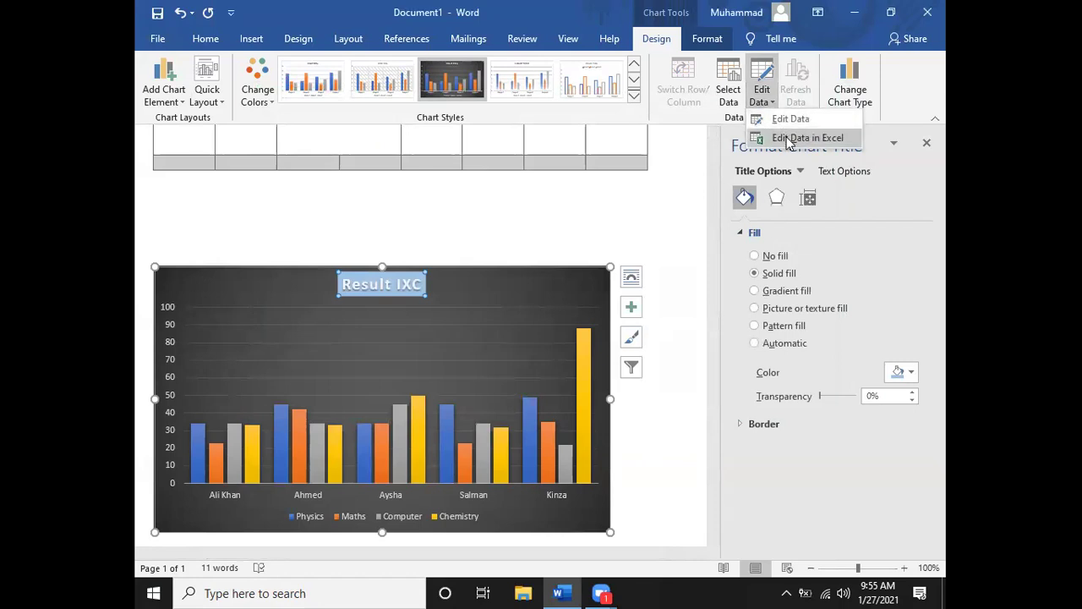
{"action": "left_click", "coordinate": [786, 142]}
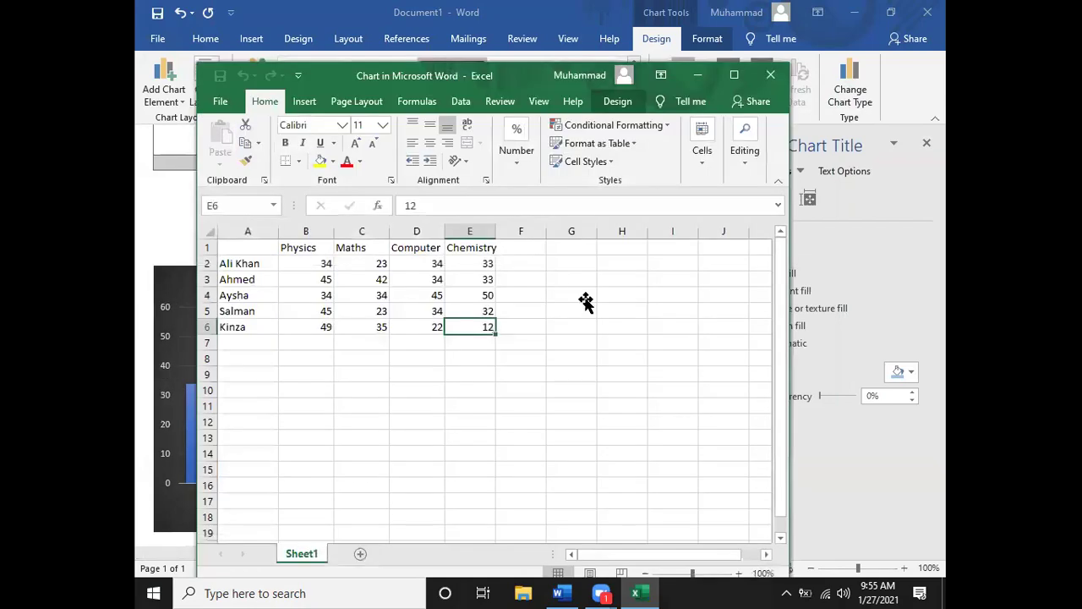
{"action": "left_click", "coordinate": [583, 296]}
{"action": "left_click", "coordinate": [414, 322]}
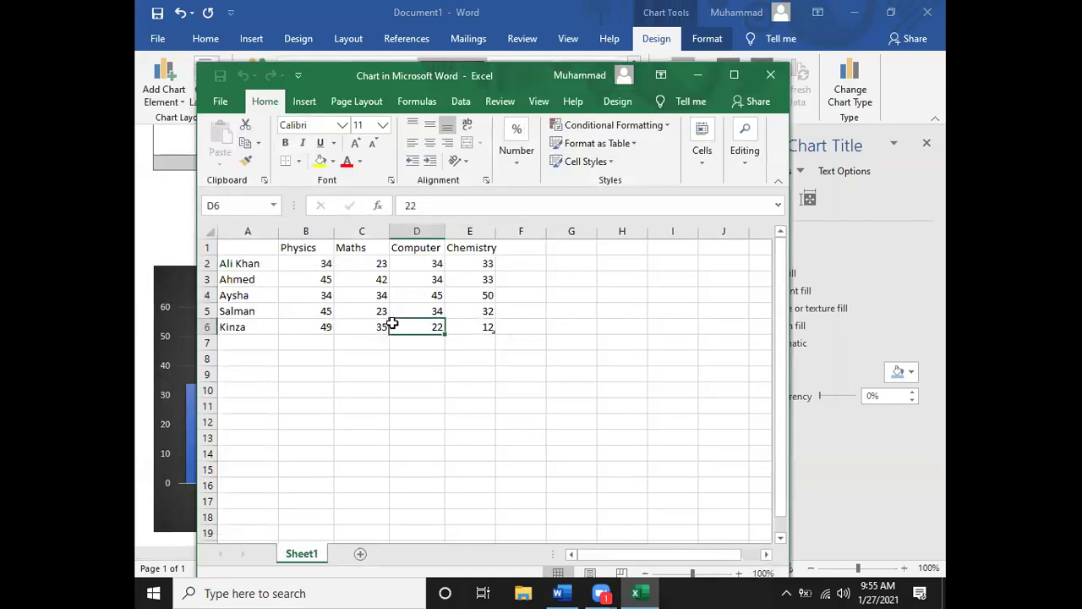
{"action": "left_click", "coordinate": [341, 329]}
{"action": "left_click", "coordinate": [336, 308]}
{"action": "left_click", "coordinate": [379, 281]}
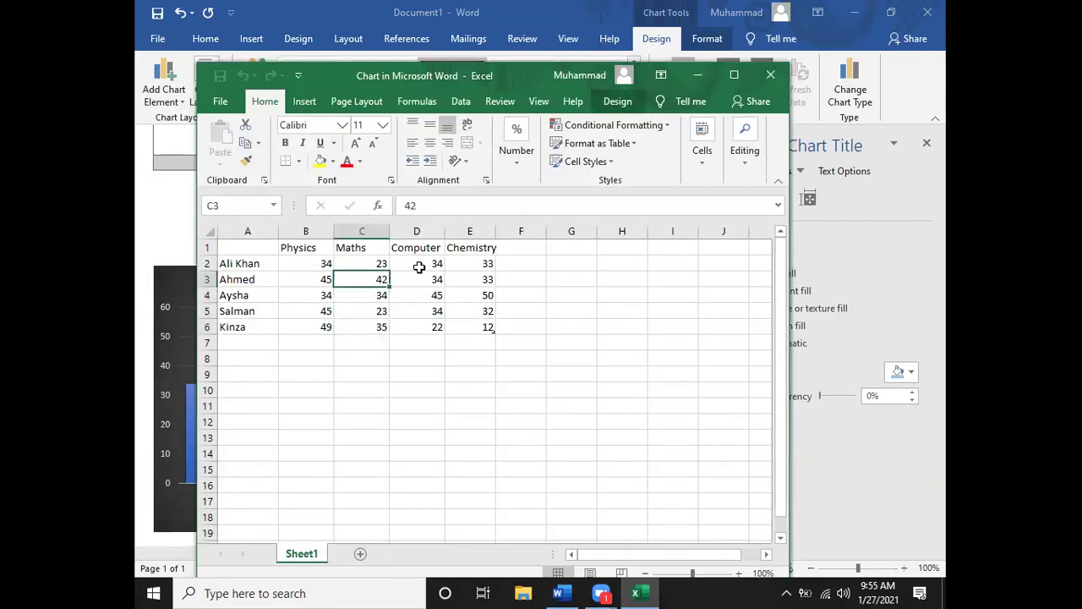
{"action": "left_click", "coordinate": [415, 265]}
{"action": "left_click", "coordinate": [475, 280]}
{"action": "left_click", "coordinate": [475, 311]}
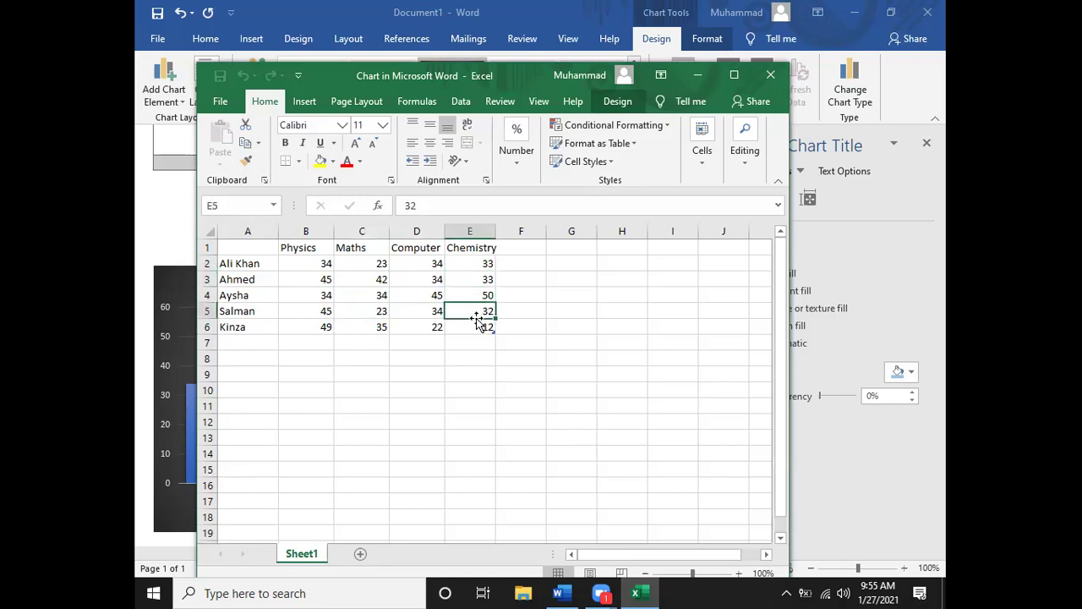
{"action": "left_click", "coordinate": [309, 263]}
{"action": "left_click", "coordinate": [423, 279]}
{"action": "left_click", "coordinate": [476, 279]}
{"action": "left_click", "coordinate": [494, 311]}
Minimise the Excel data window to inspect the chart, restore and close it, and deselect the chart
{"action": "left_click", "coordinate": [699, 76]}
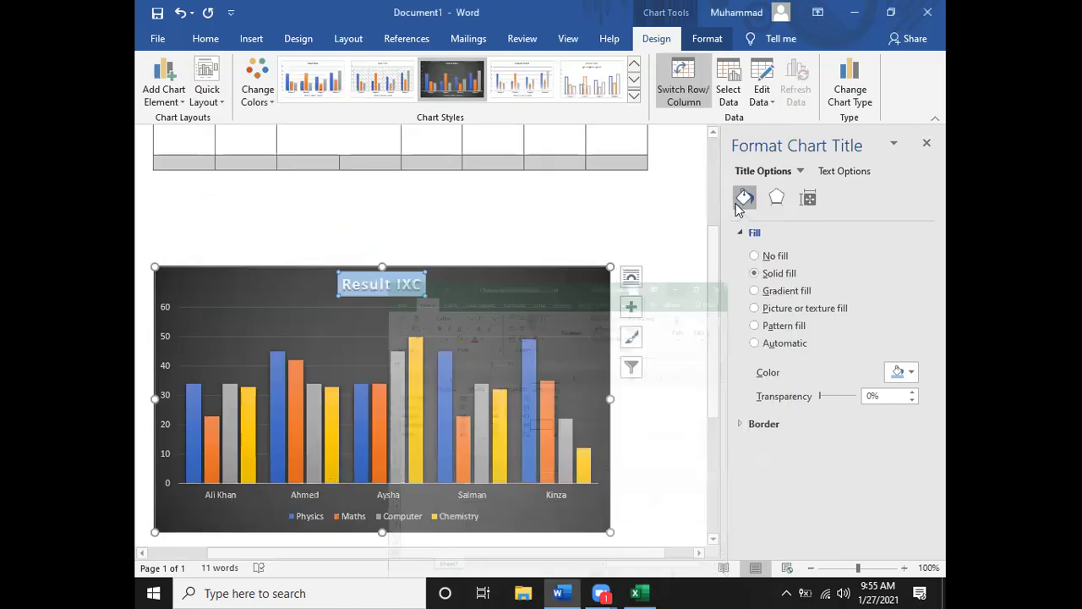
{"action": "left_click", "coordinate": [644, 590]}
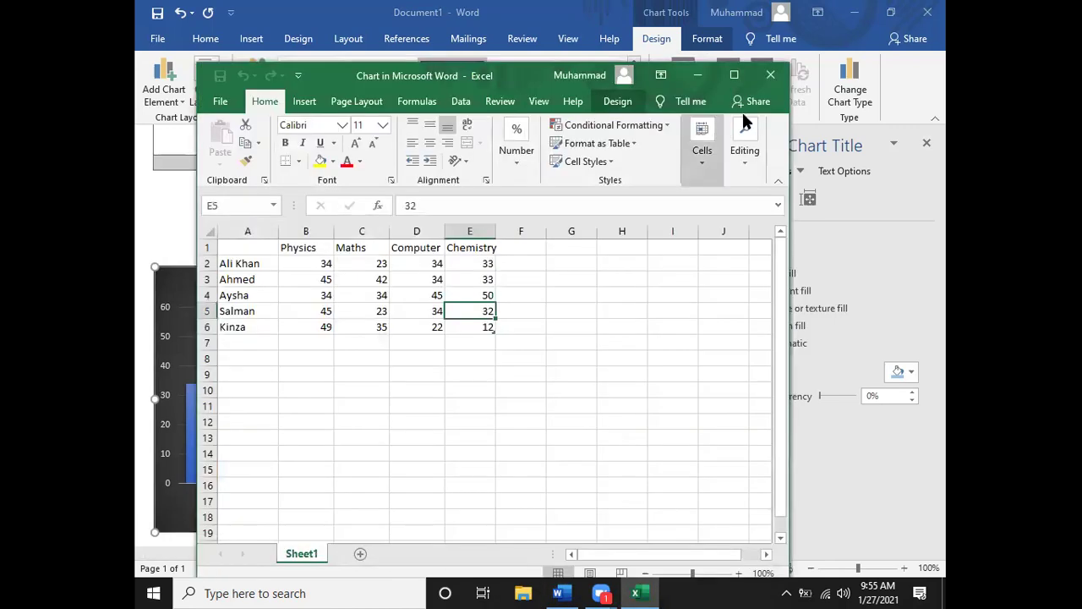
{"action": "left_click", "coordinate": [771, 77]}
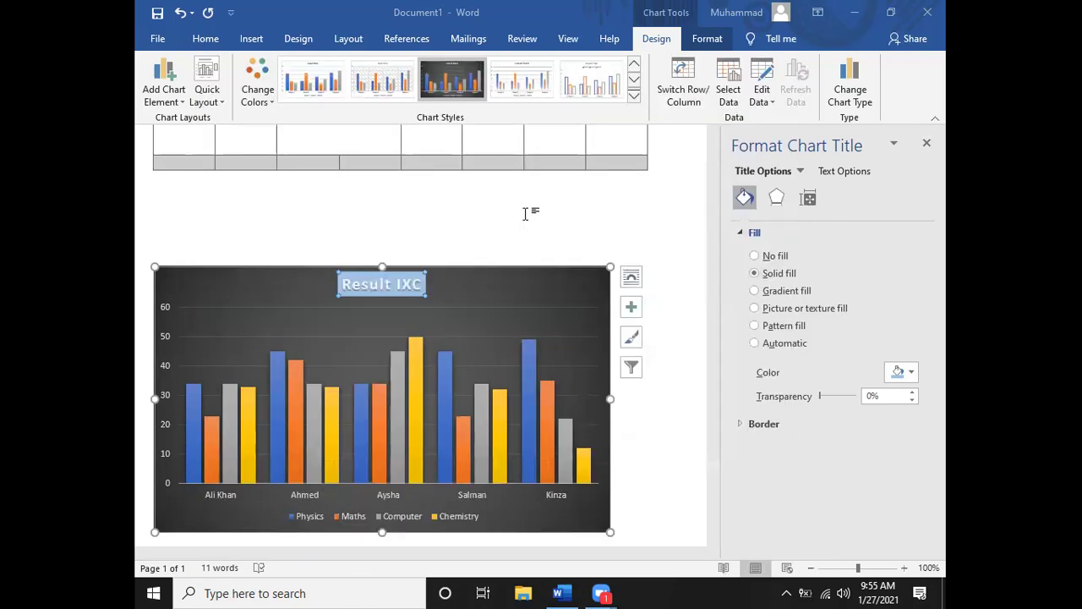
{"action": "left_click", "coordinate": [524, 212]}
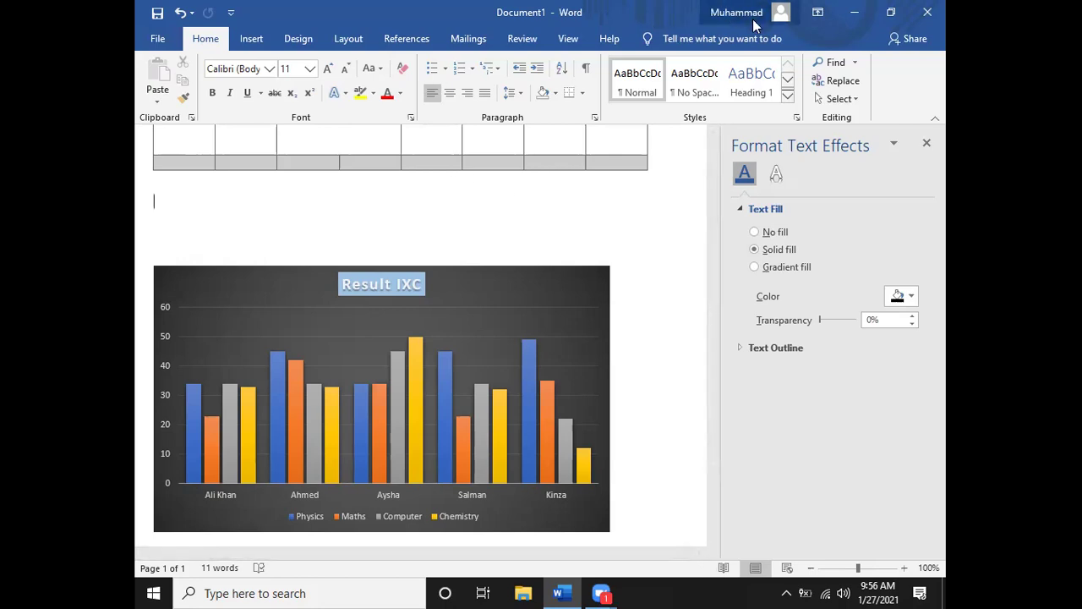
Select the chart and apply the first Colorful palette to its columns
{"action": "left_click", "coordinate": [573, 290]}
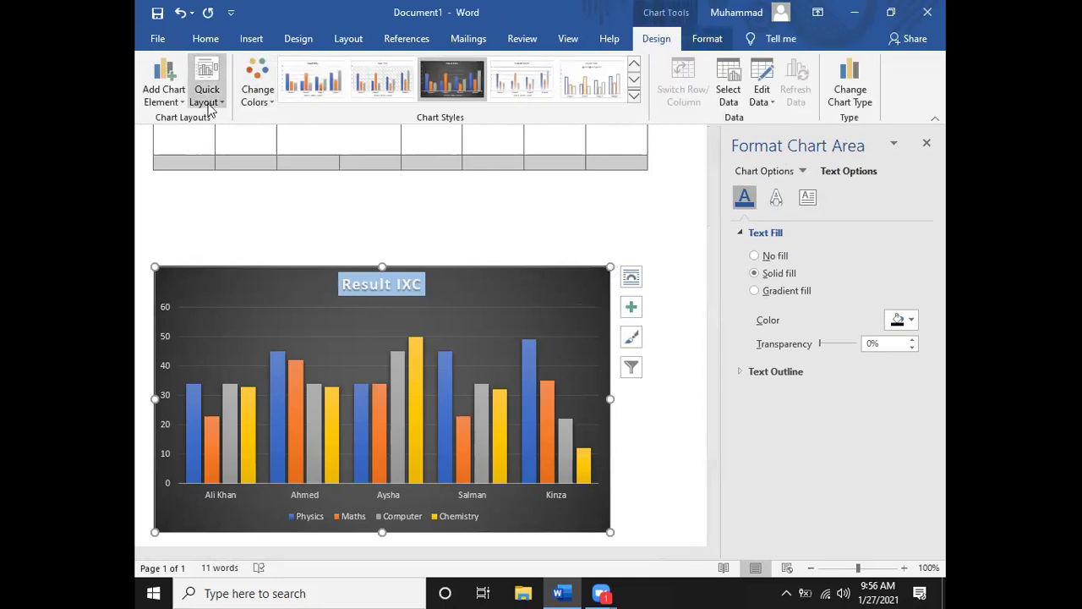
{"action": "left_click", "coordinate": [263, 98]}
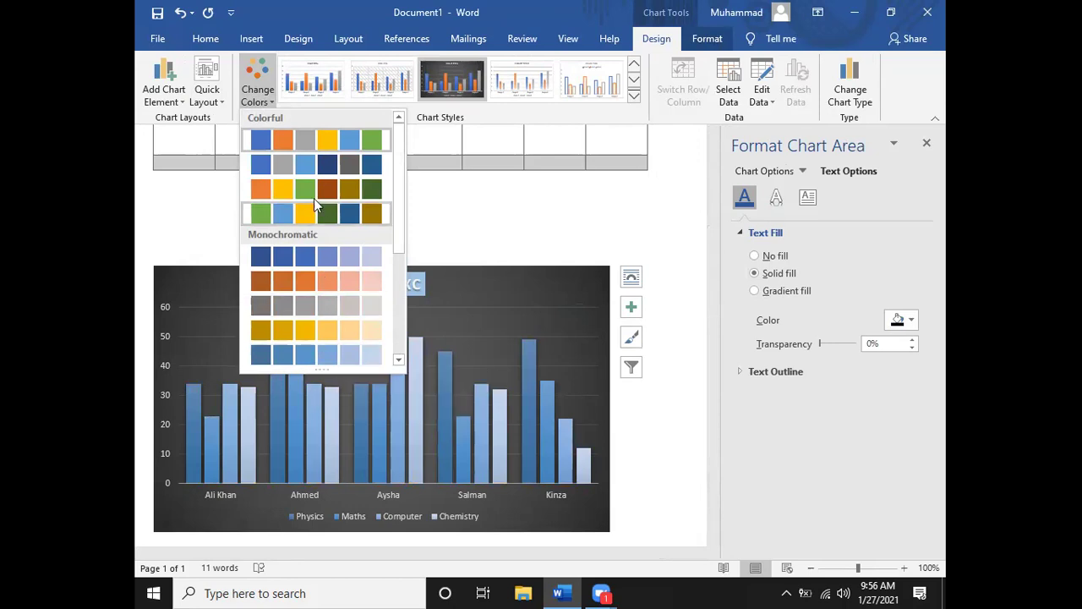
{"action": "left_click", "coordinate": [328, 136]}
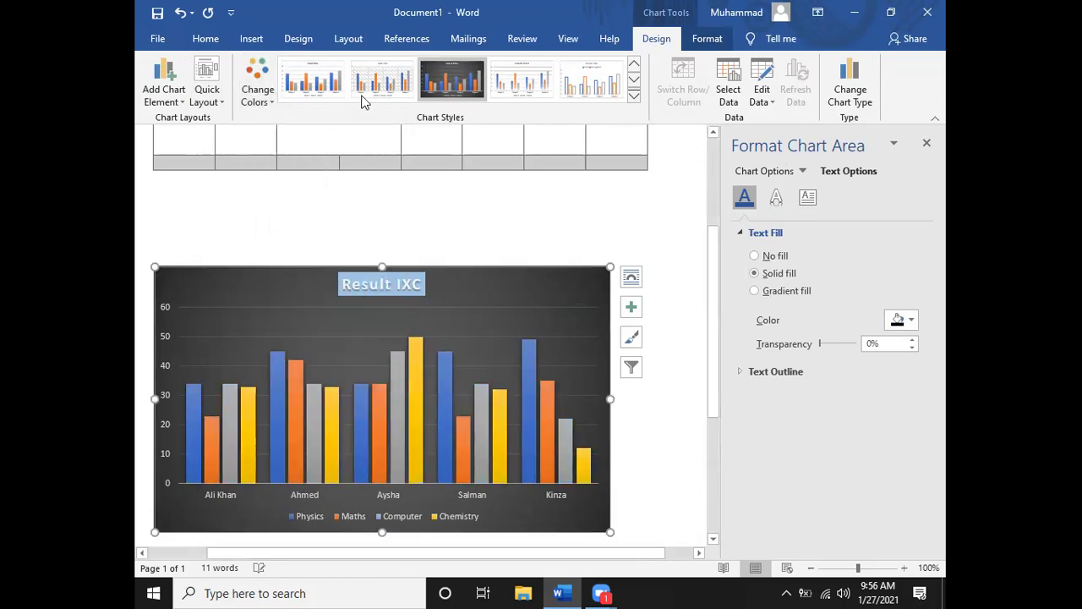
Add centred data labels to the chart's columns and bring up the chart formatting tools
{"action": "left_click", "coordinate": [179, 99]}
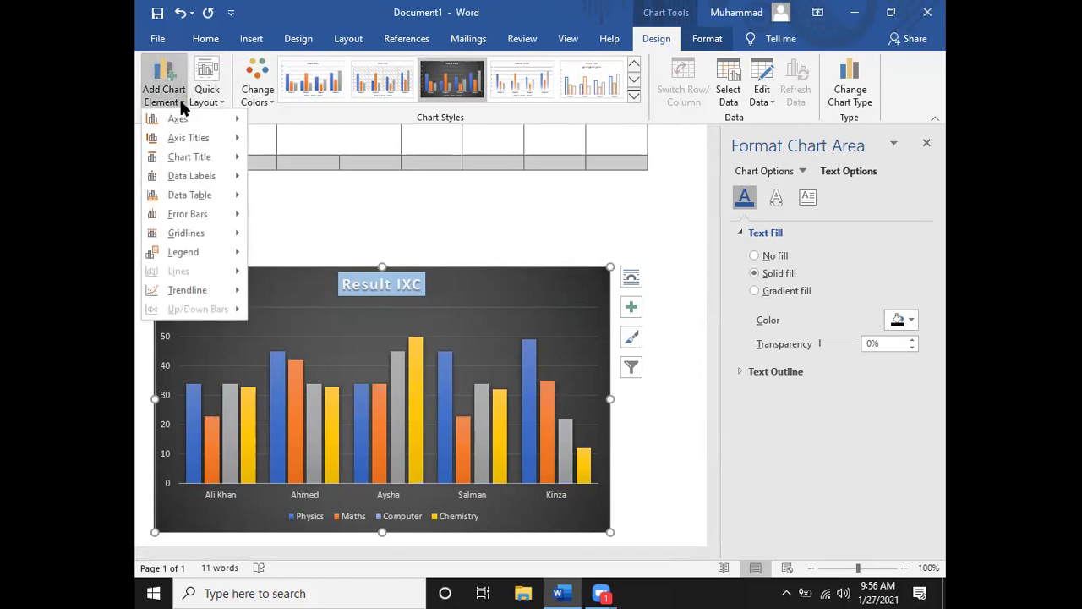
{"action": "mouse_move", "coordinate": [189, 161]}
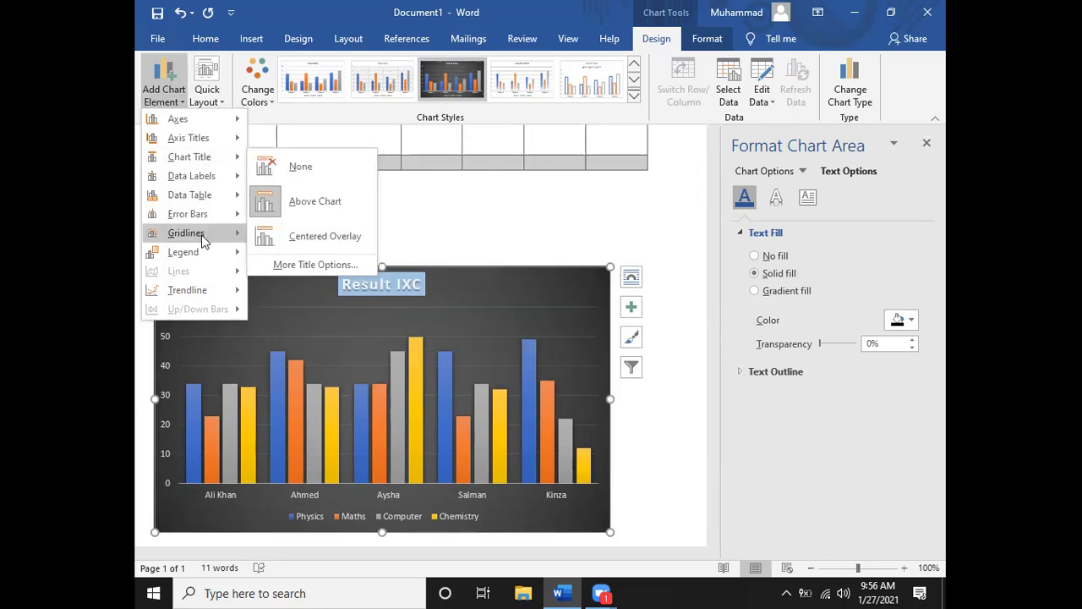
{"action": "mouse_move", "coordinate": [200, 263]}
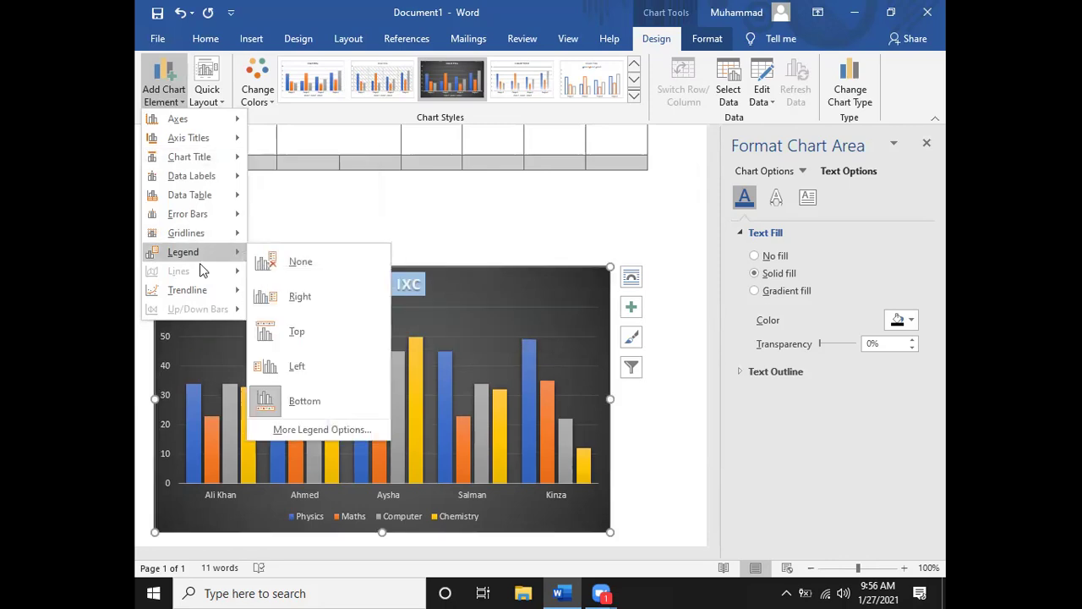
{"action": "mouse_move", "coordinate": [217, 173]}
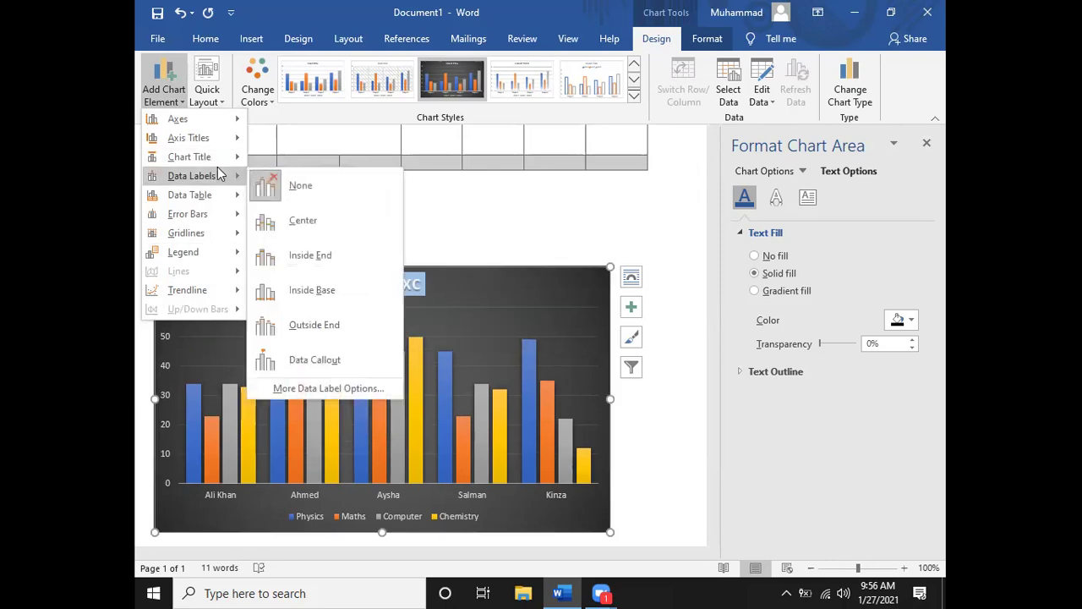
{"action": "left_click", "coordinate": [286, 220]}
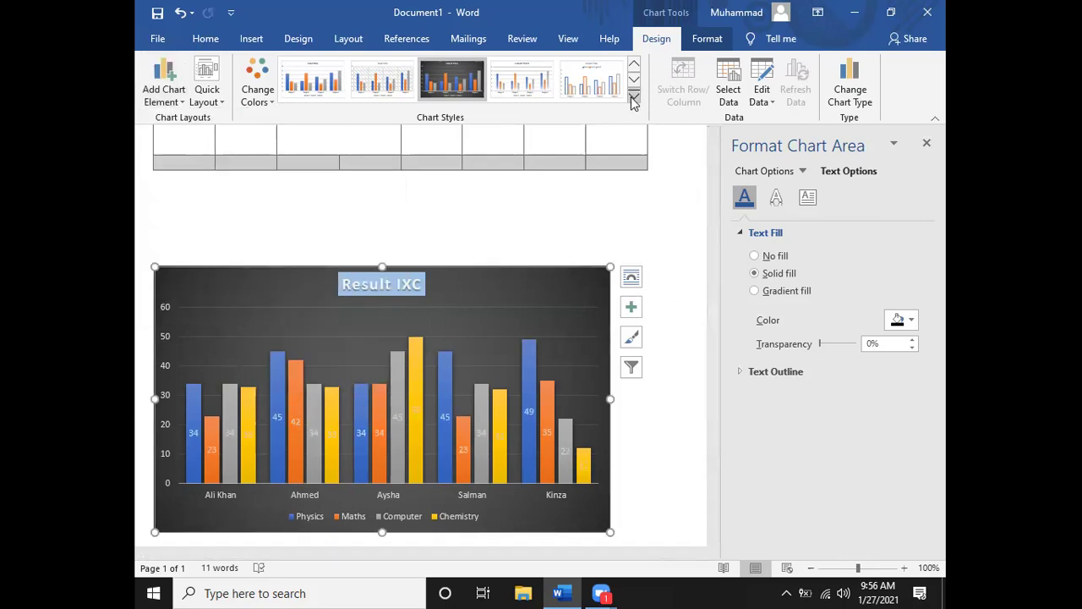
{"action": "left_click", "coordinate": [707, 39]}
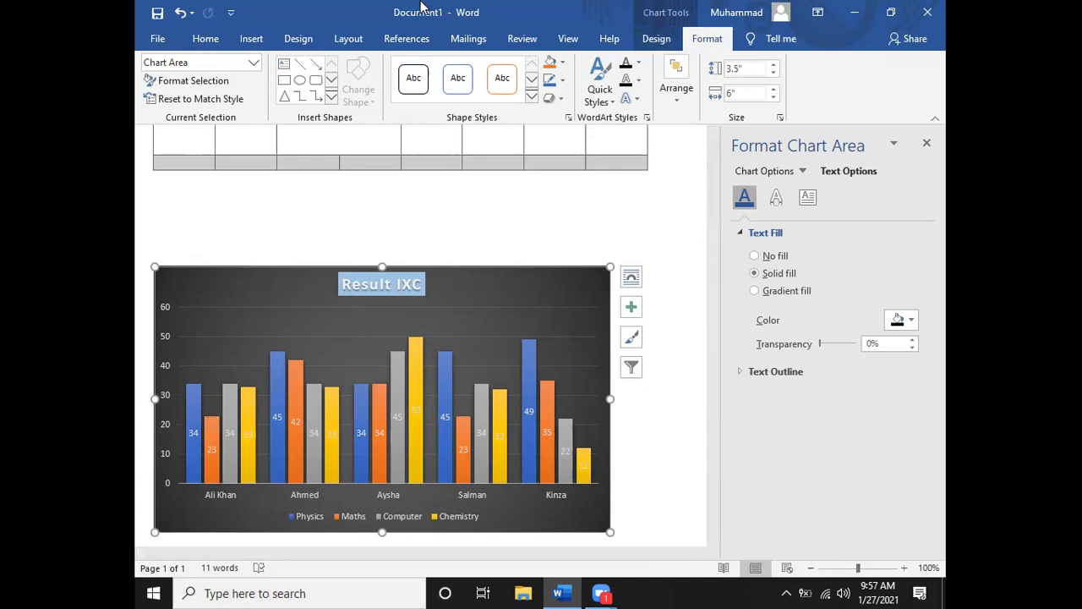
Preview the axis title and data table options for the chart without adding any, and deselect the chart
{"action": "left_click", "coordinate": [656, 38]}
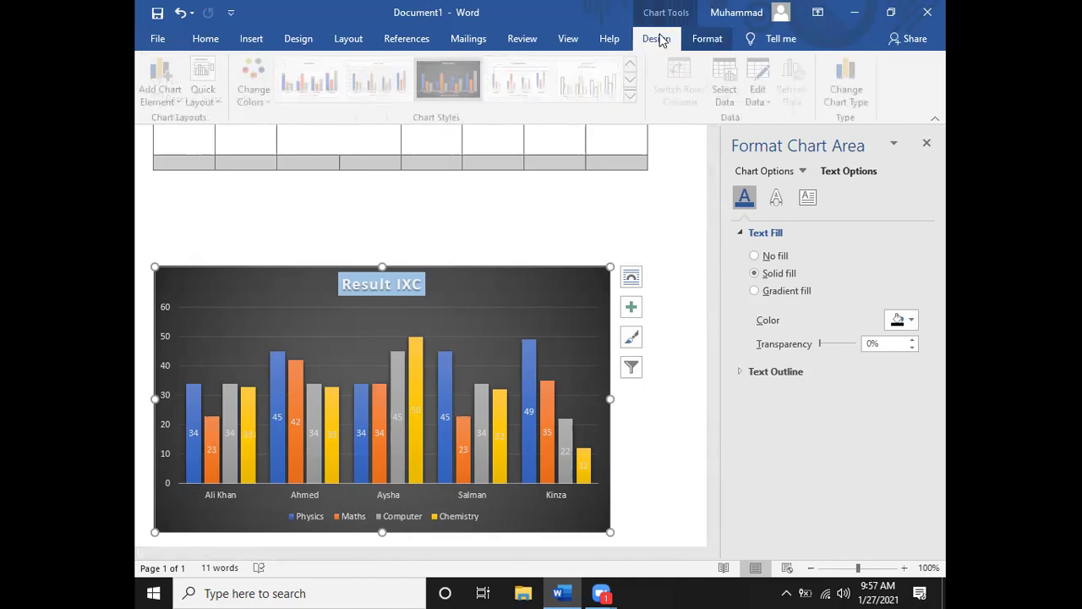
{"action": "left_click", "coordinate": [185, 101]}
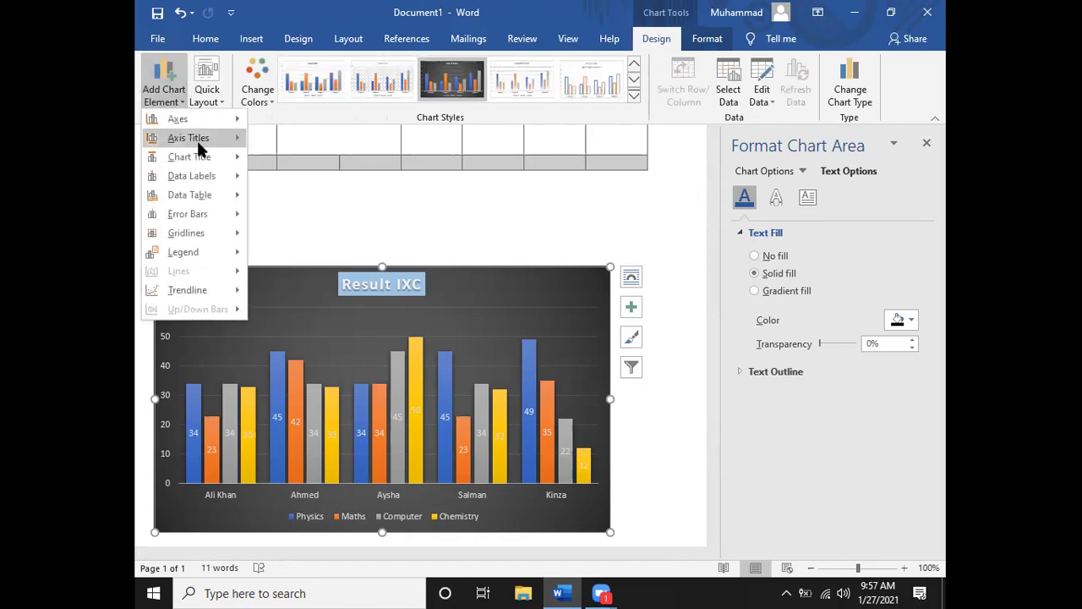
{"action": "mouse_move", "coordinate": [197, 141]}
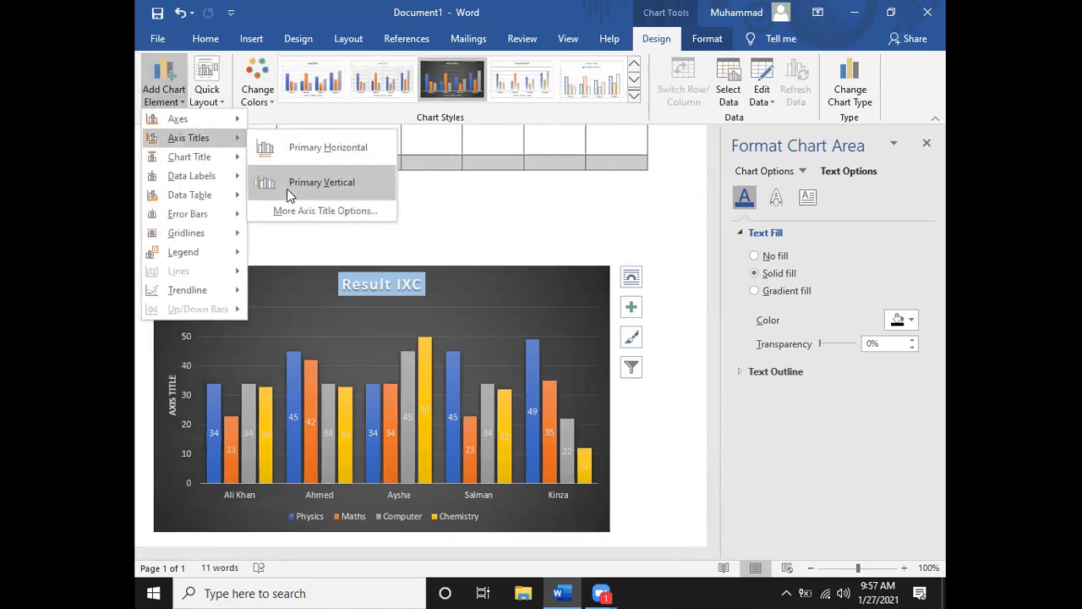
{"action": "mouse_move", "coordinate": [216, 198]}
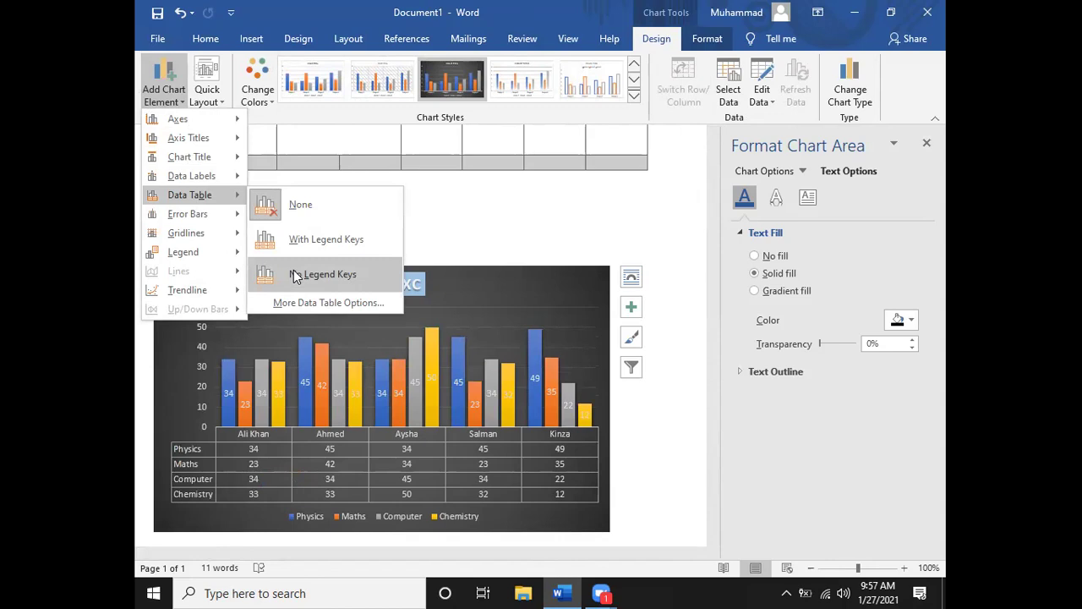
{"action": "left_click", "coordinate": [533, 257]}
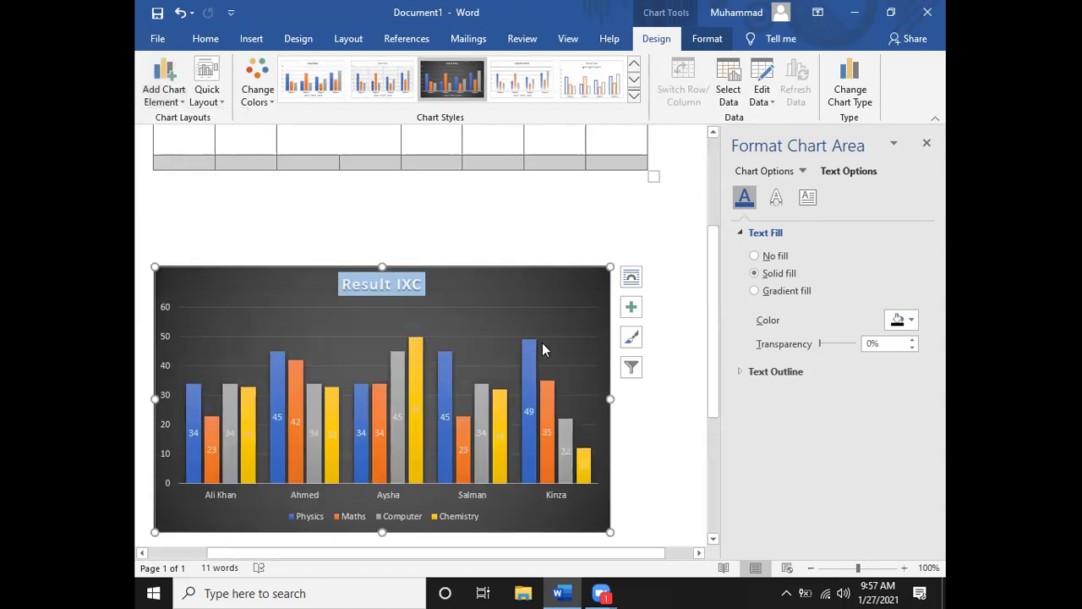
{"action": "left_click", "coordinate": [685, 265]}
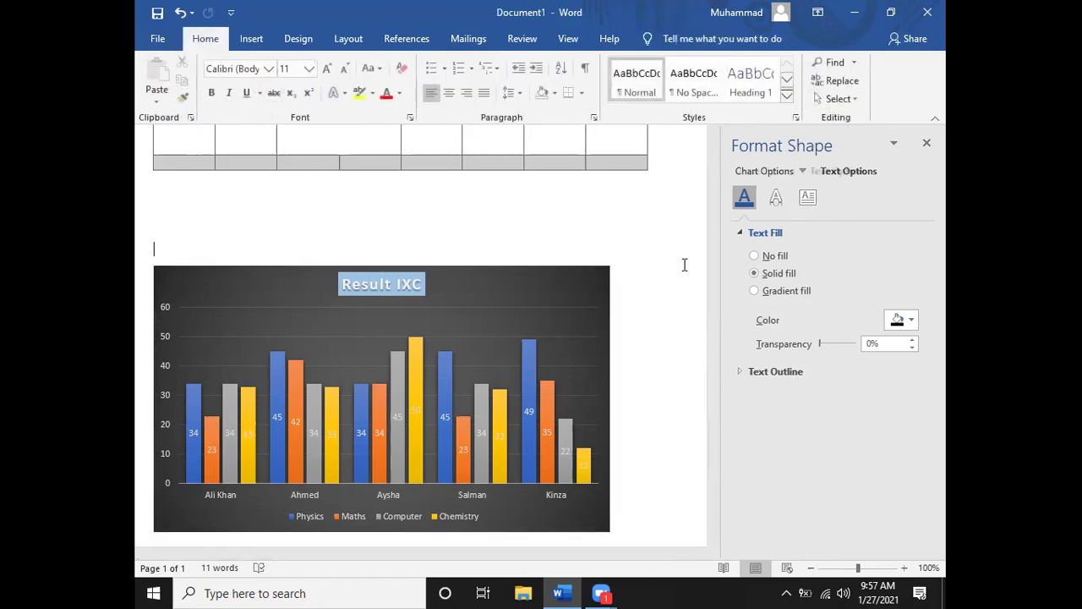
Apply the black-outlined preset shape style to the chart title "Result IXC" and set its shape fill to standard yellow
{"action": "left_click", "coordinate": [599, 277]}
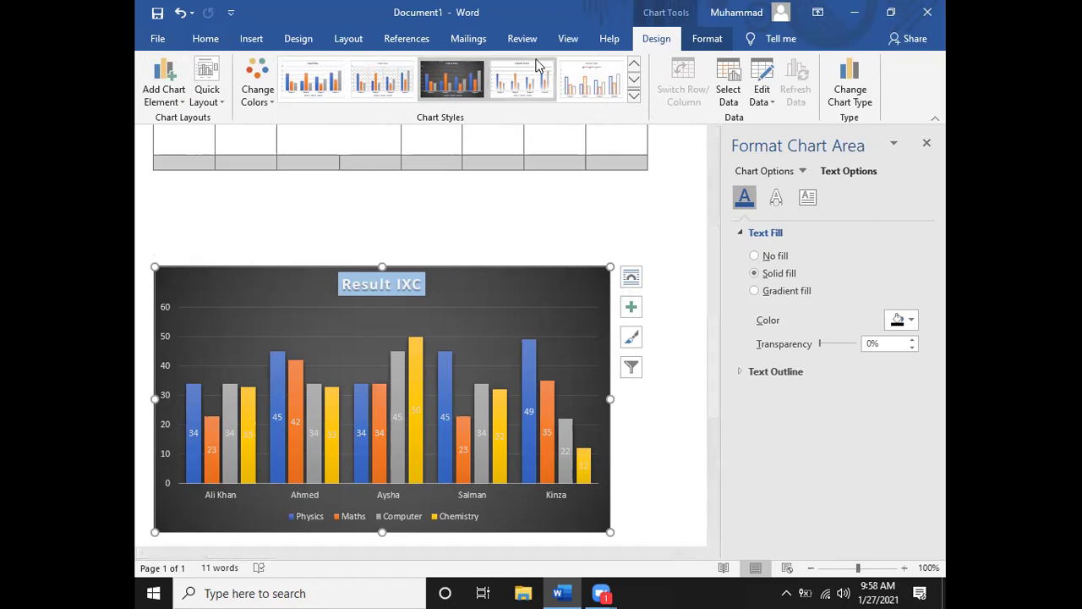
{"action": "left_click", "coordinate": [707, 39]}
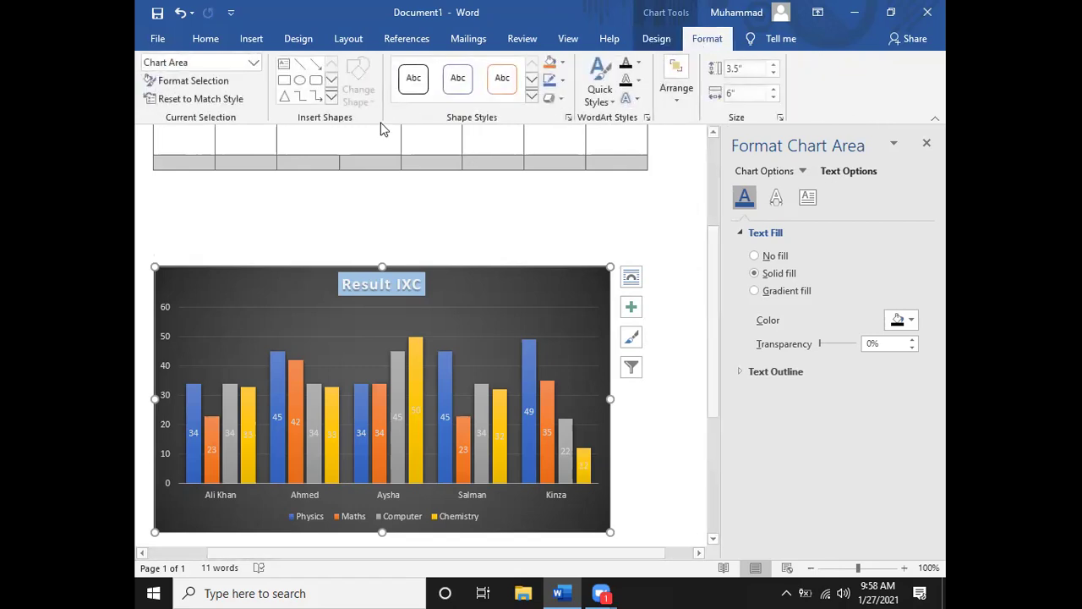
{"action": "left_click", "coordinate": [415, 285]}
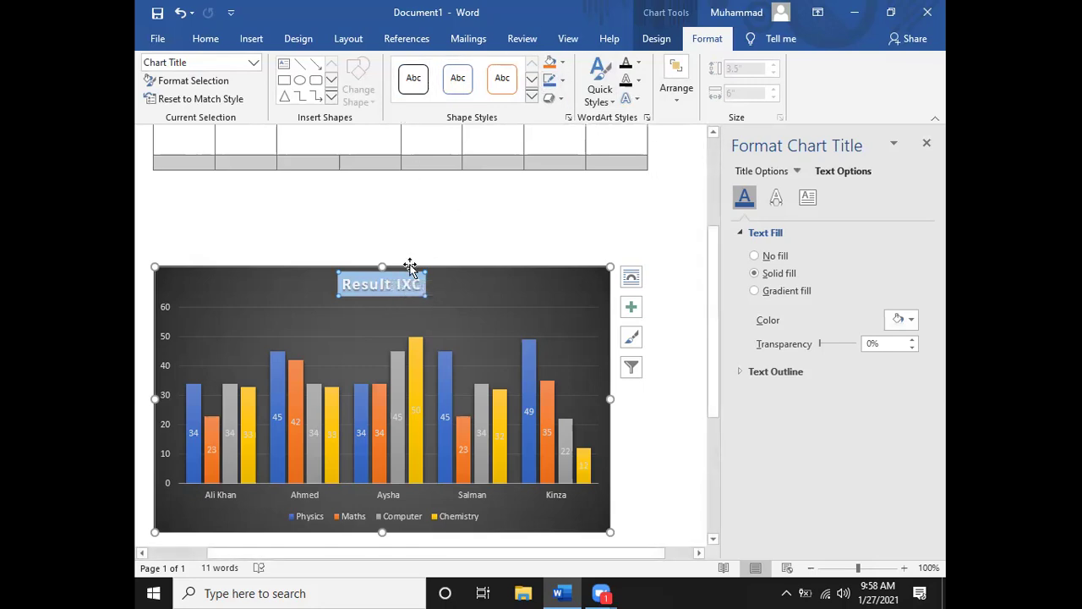
{"action": "left_click", "coordinate": [413, 78]}
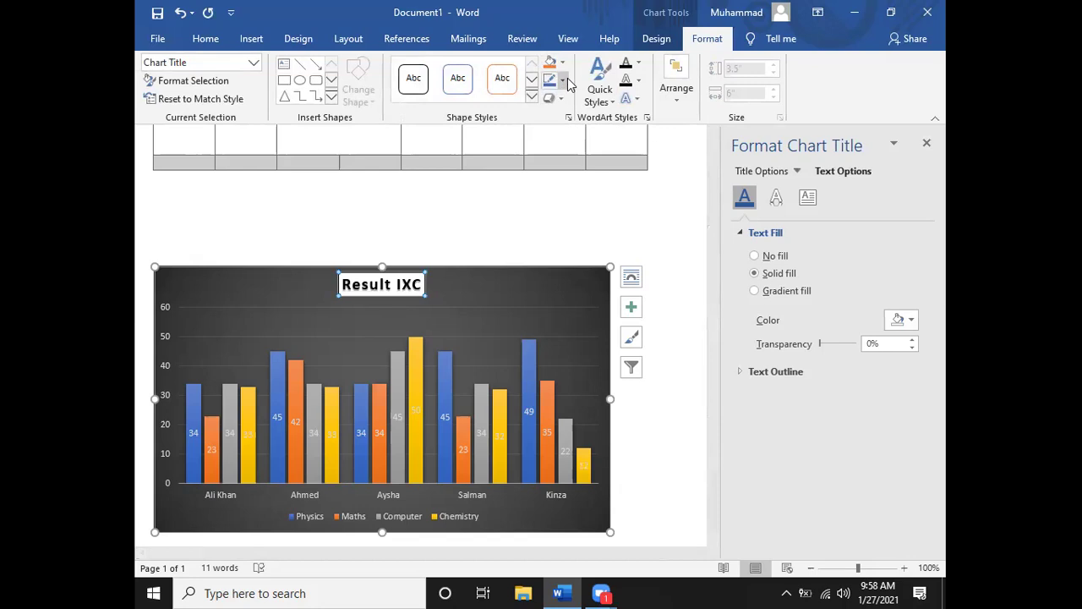
{"action": "left_click", "coordinate": [564, 79]}
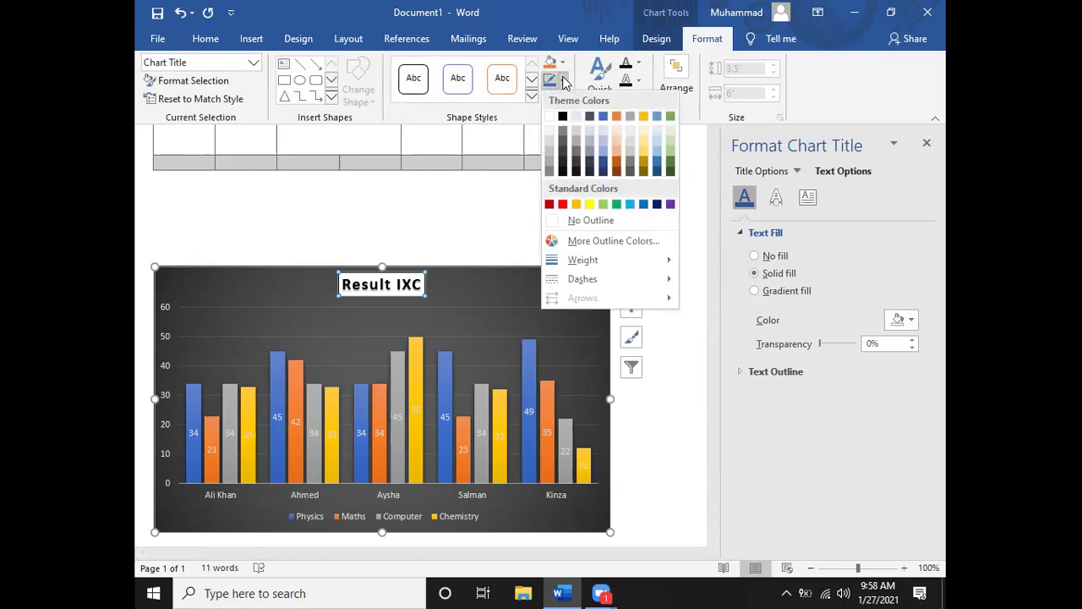
{"action": "left_click", "coordinate": [562, 62]}
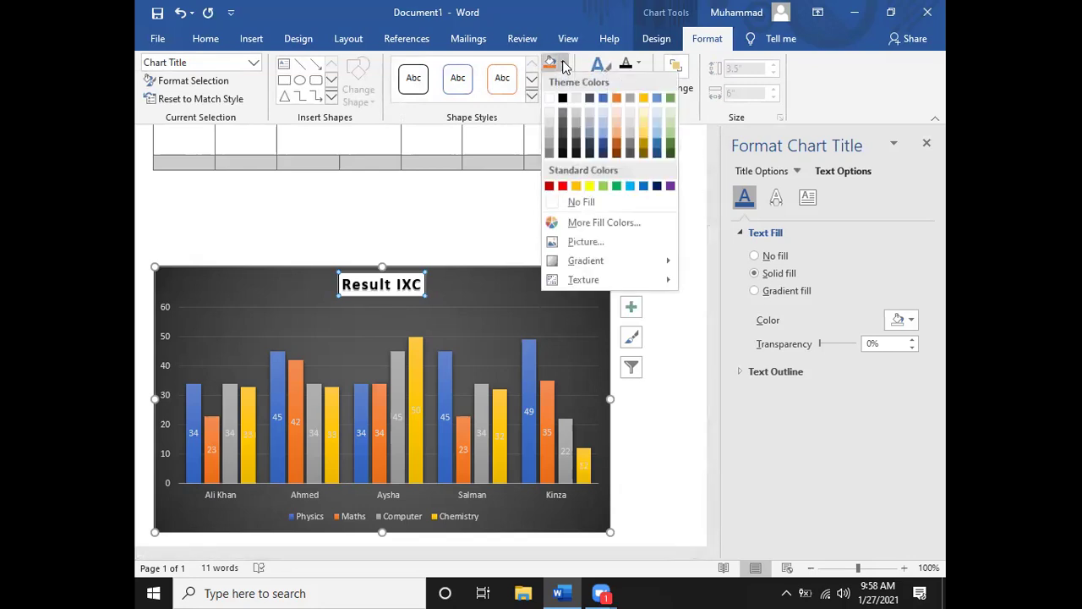
{"action": "left_click", "coordinate": [589, 187]}
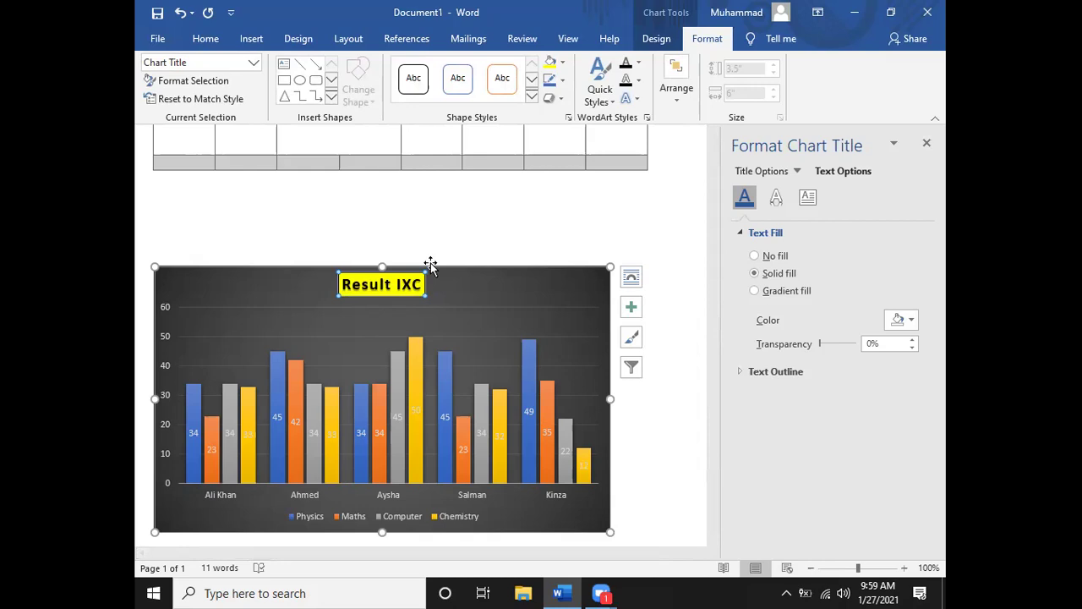
Bring up the chart design tools and minimise the document window to show the desktop
{"action": "left_click", "coordinate": [657, 38]}
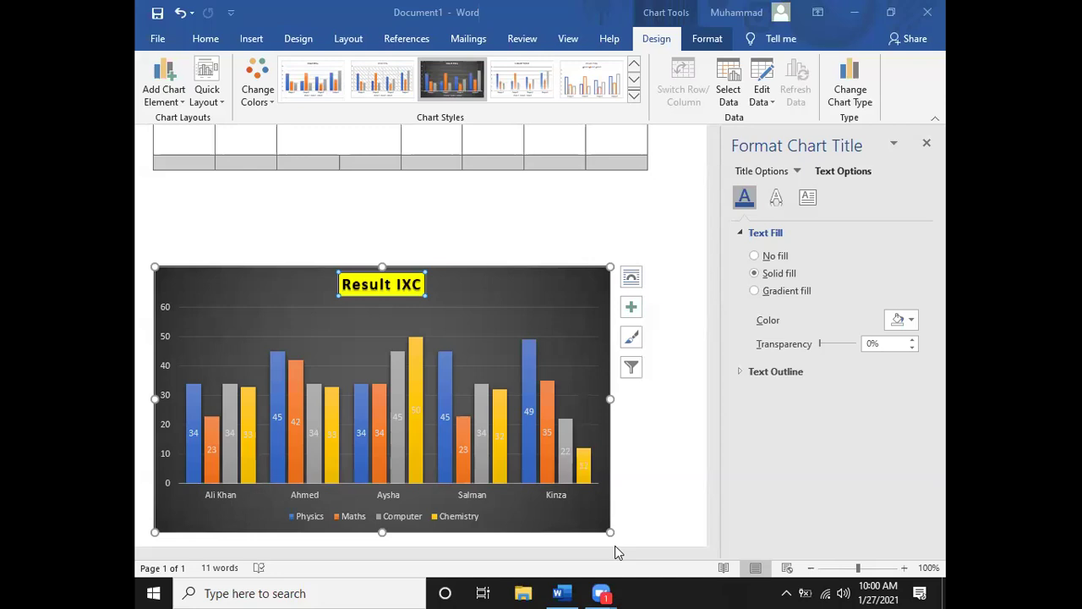
{"action": "left_click", "coordinate": [852, 16]}
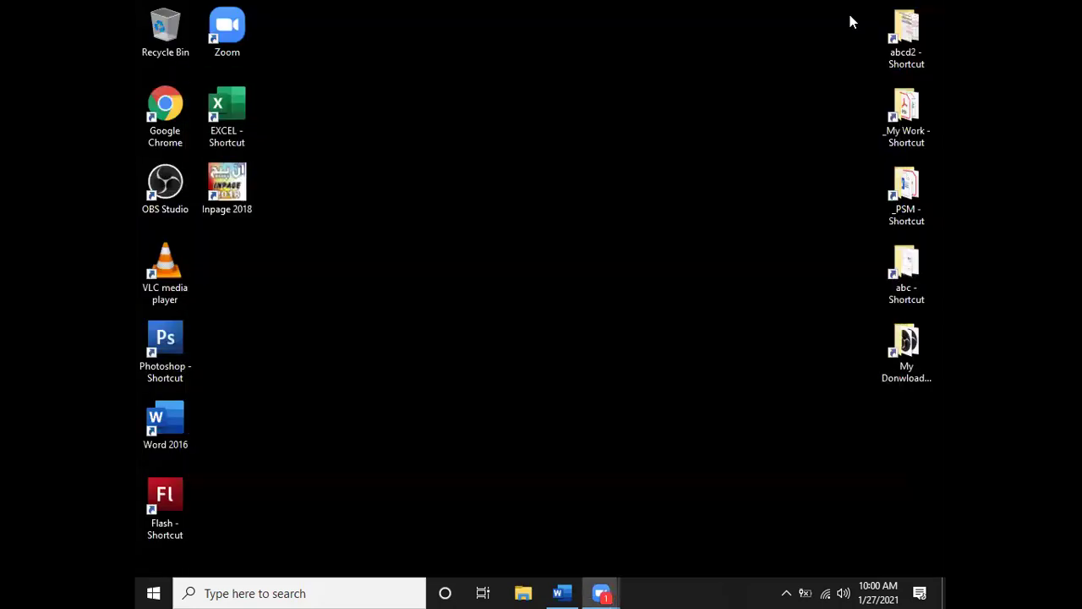